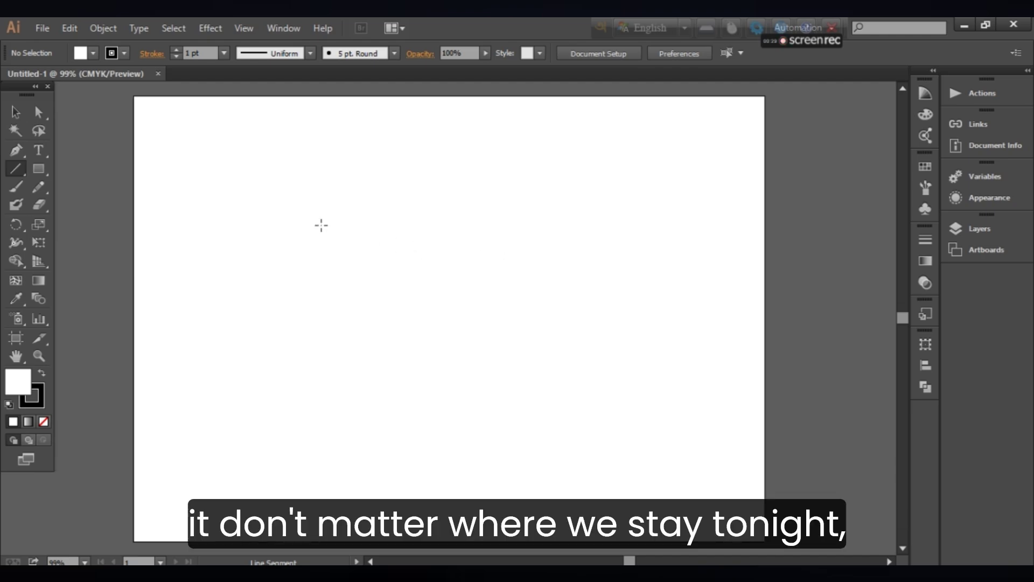
- Draw a horizontal line across the upper part of the artboard and start a Zig Zag effect on it with preview on
left_click_drag(283, 222, 639, 222)
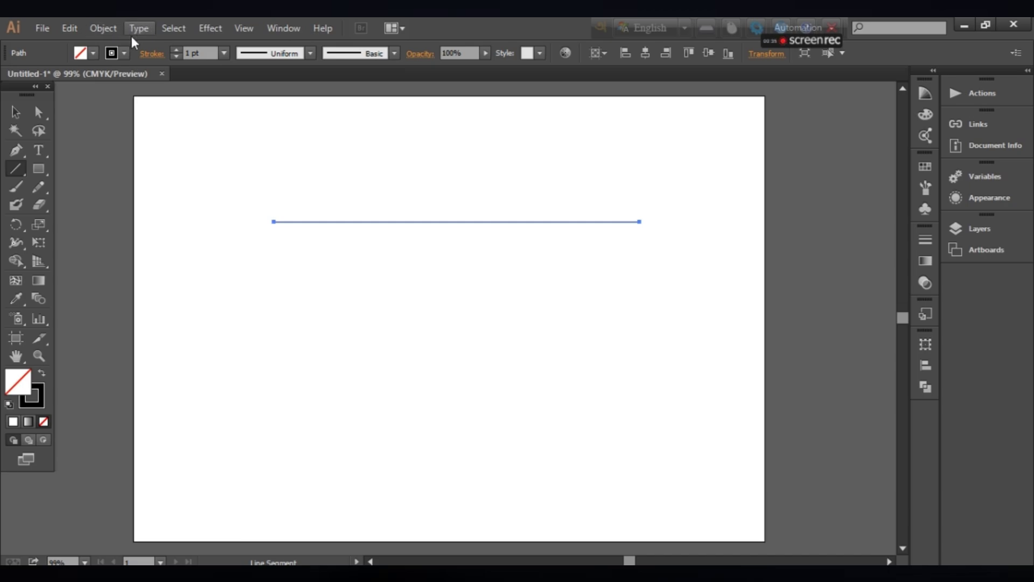
left_click(204, 30)
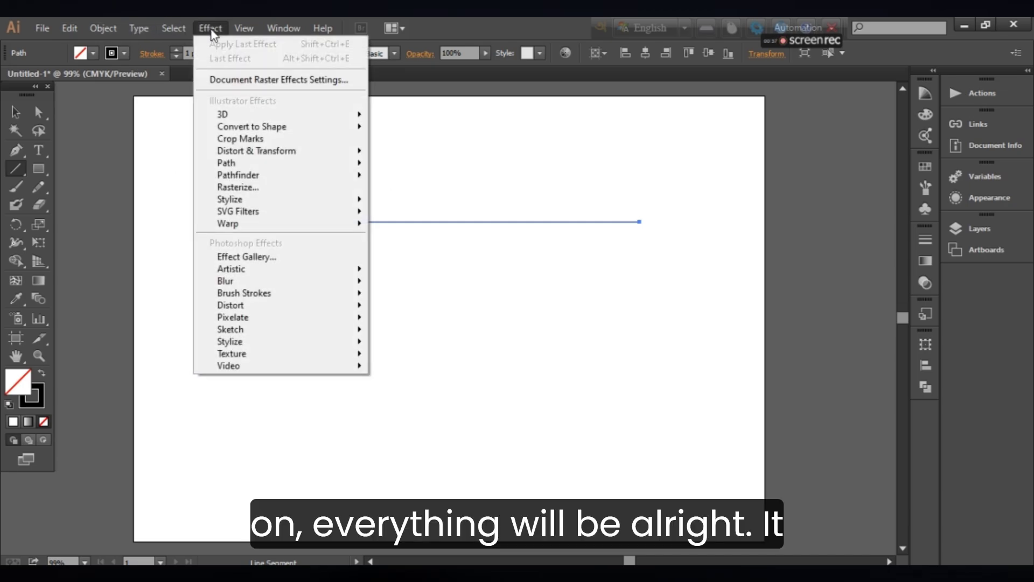
mouse_move(244, 153)
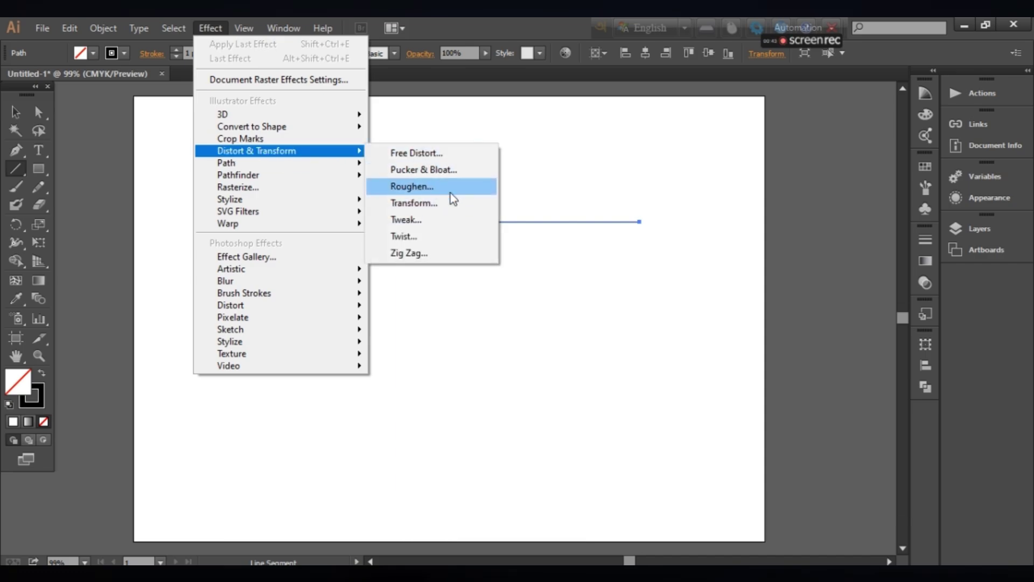
left_click(423, 252)
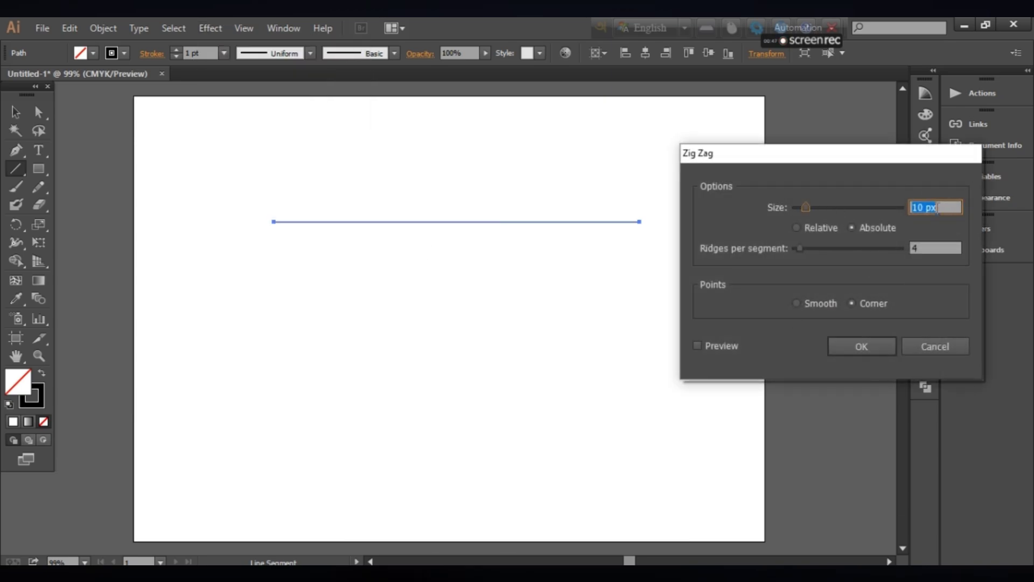
key("Up")
left_click(698, 346)
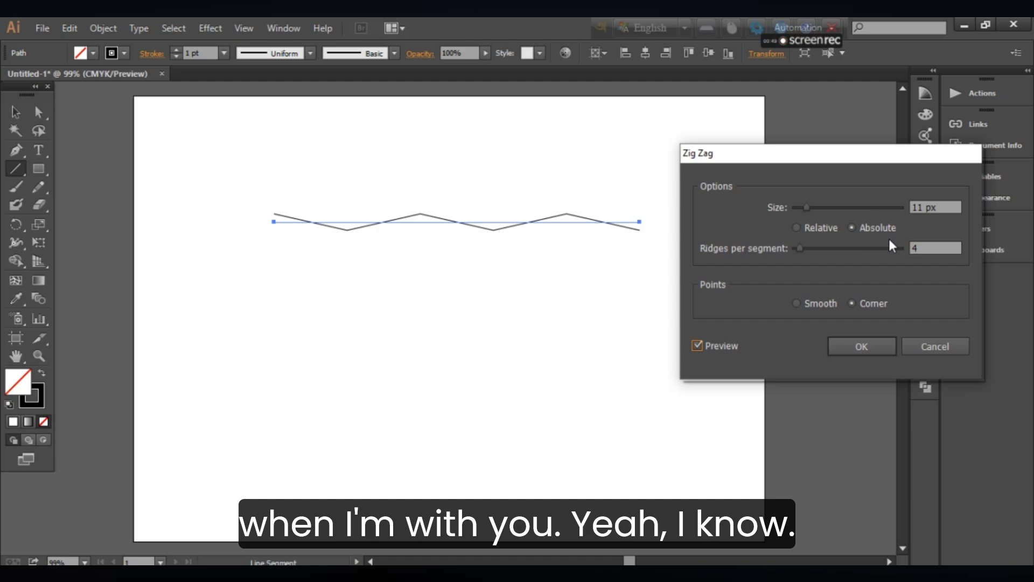
- Apply the Zig Zag effect with an absolute size of 30 px, 8 ridges per segment and smooth points
scroll(924, 212, "up", 14)
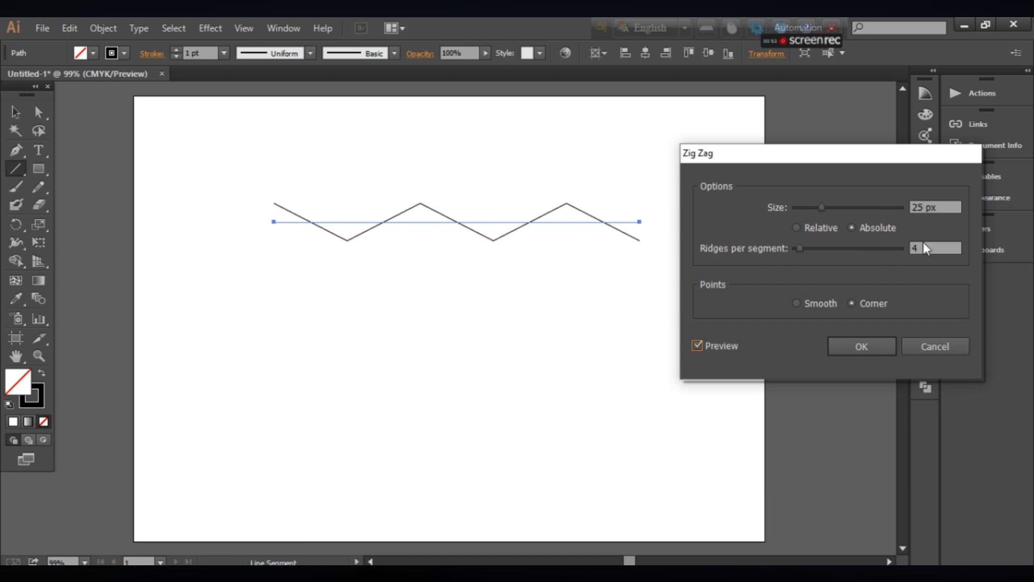
left_click(922, 247)
scroll(922, 248, "up", 2)
scroll(923, 248, "up", 2)
left_click(931, 207)
scroll(931, 207, "up", 2)
left_click(797, 303)
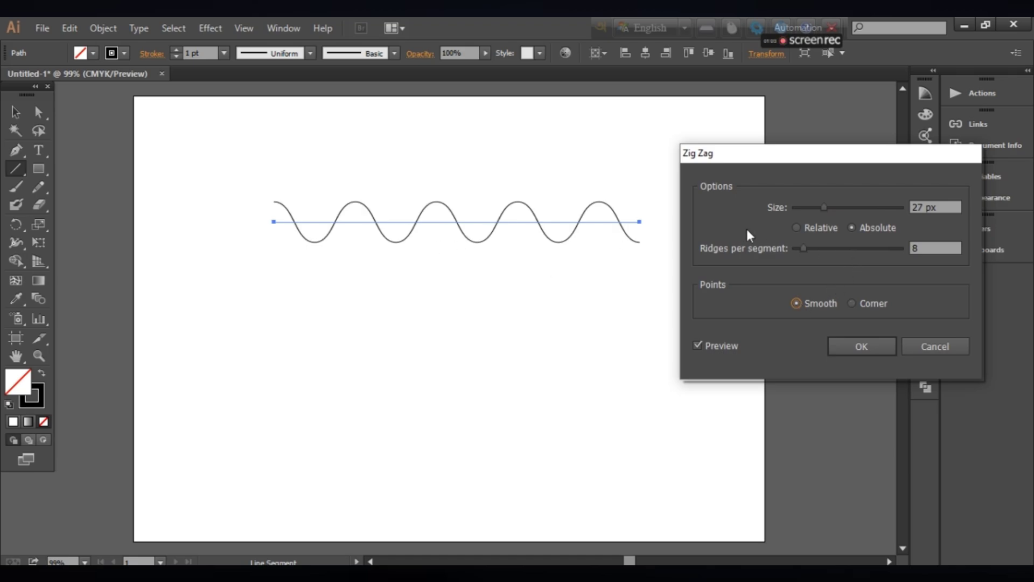
left_click_drag(828, 210, 829, 208)
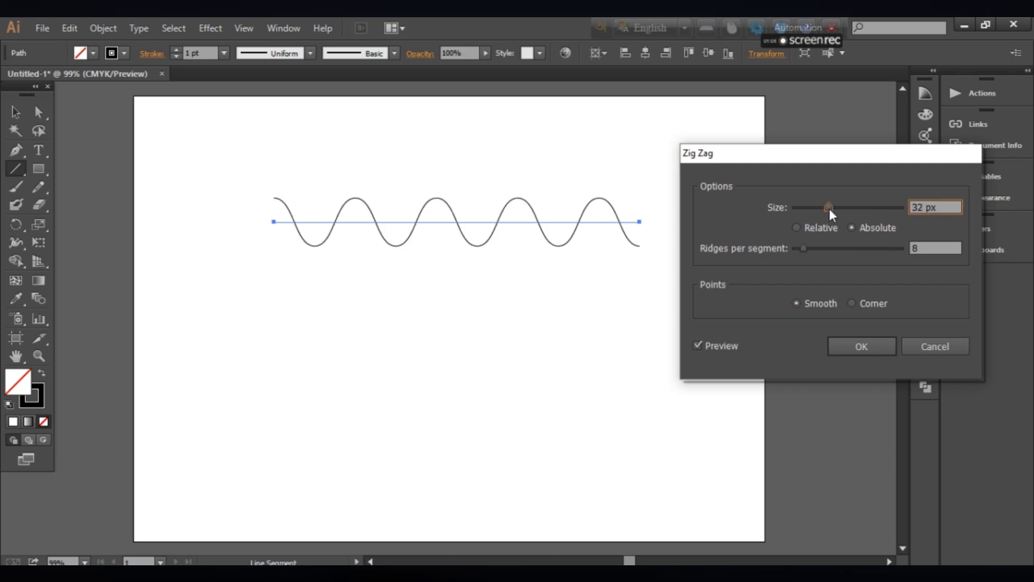
left_click_drag(829, 208, 828, 208)
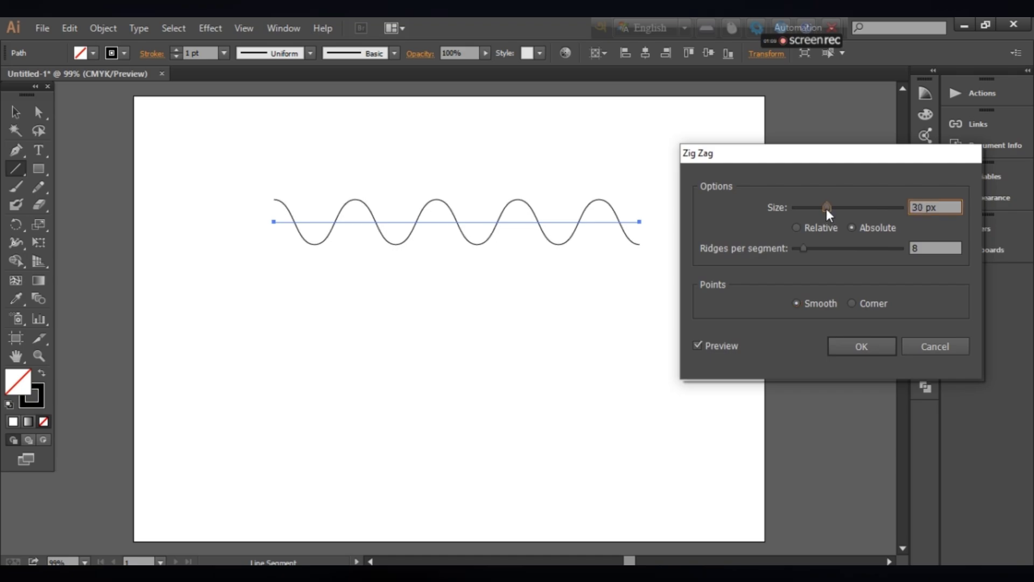
left_click(831, 345)
- Center the wavy line horizontally and vertically on the artboard and deselect it
left_click(15, 111)
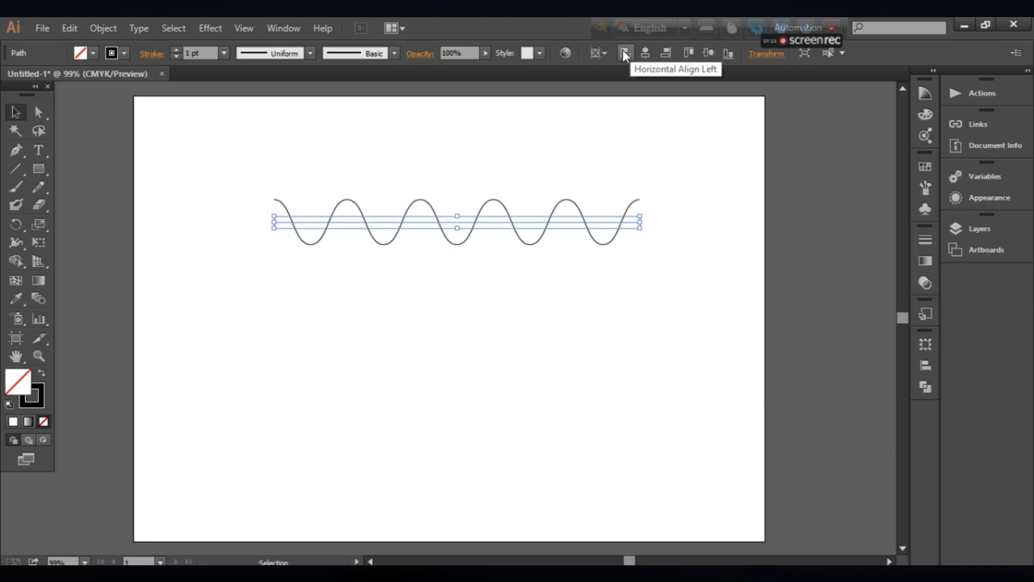
left_click(645, 53)
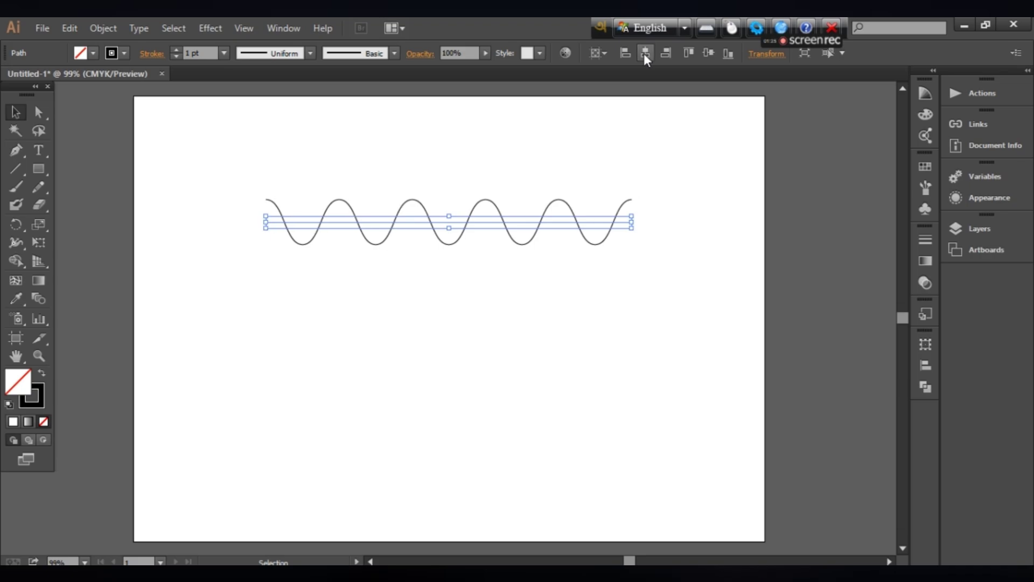
left_click(708, 53)
left_click(521, 358)
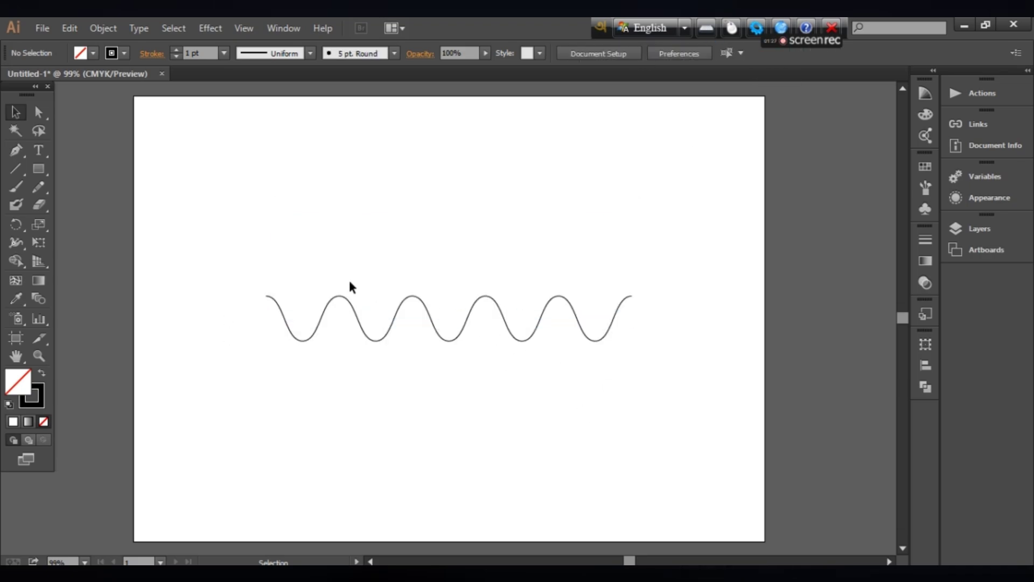
- Draw a vertical line through the middle of the wave and center it vertically on the artboard
left_click(16, 168)
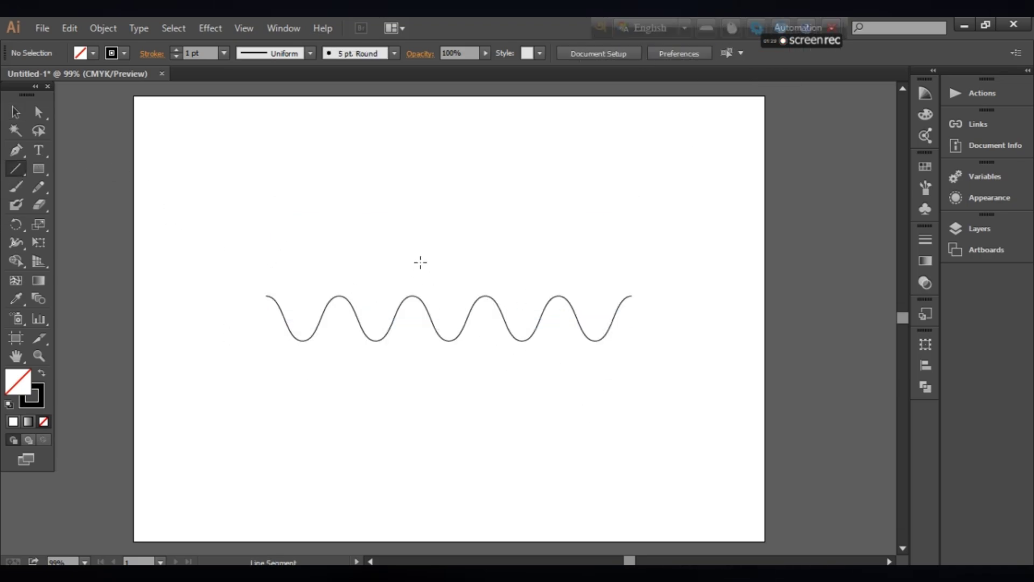
left_click_drag(450, 316, 449, 430)
scroll(471, 398, "up", 1)
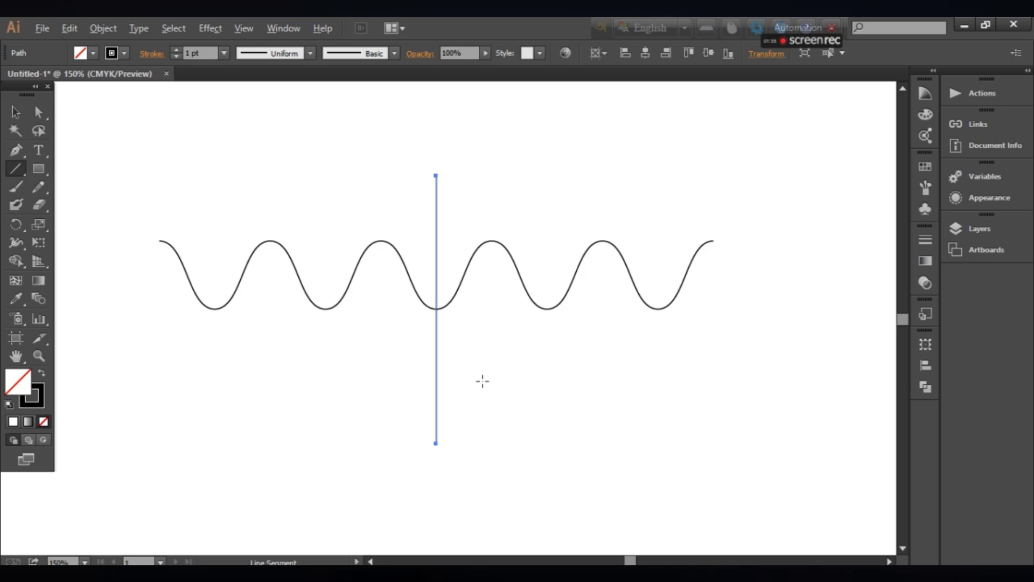
key("alt")
key("alt")
left_click(706, 53)
left_click(14, 110)
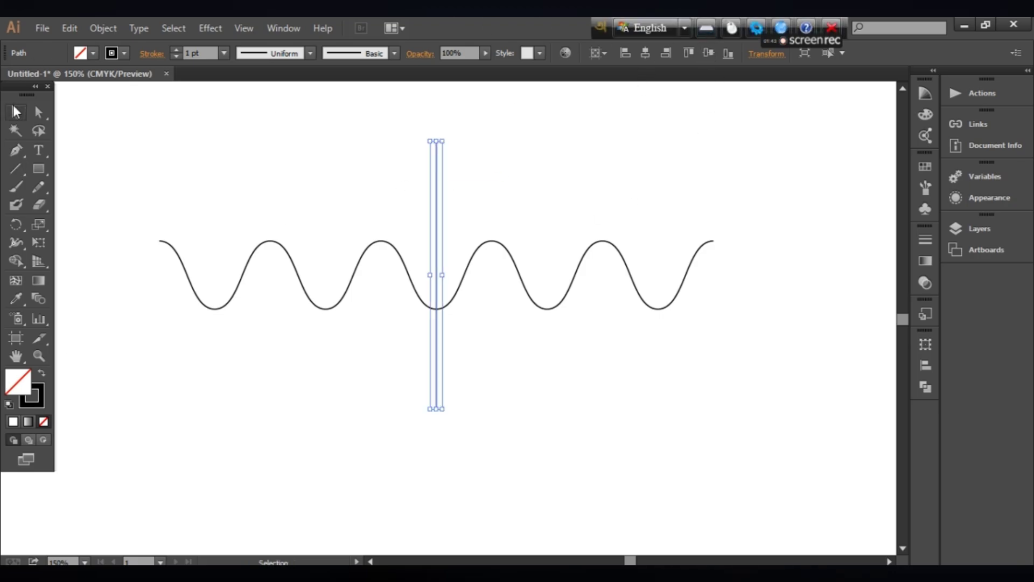
left_click(478, 197)
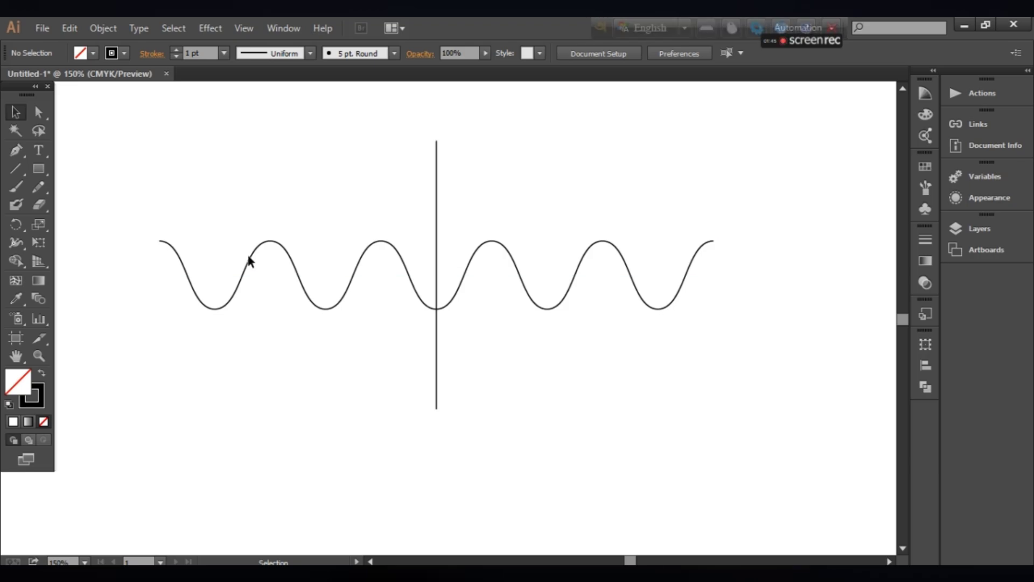
- Duplicate the wave in front and shift the copy left by half a wavelength so the two waves interlace
left_click(264, 257)
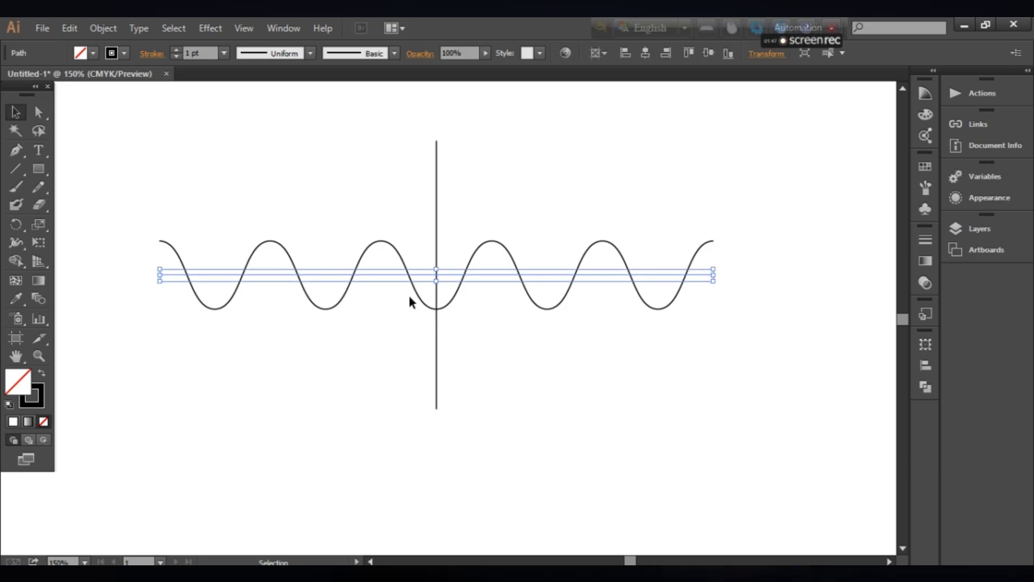
left_click(68, 27)
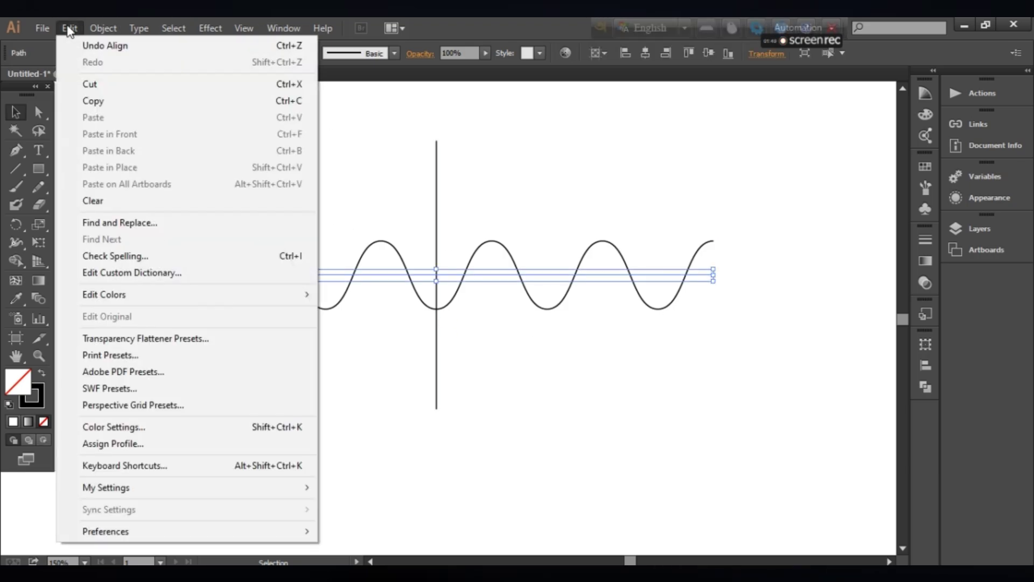
left_click(92, 101)
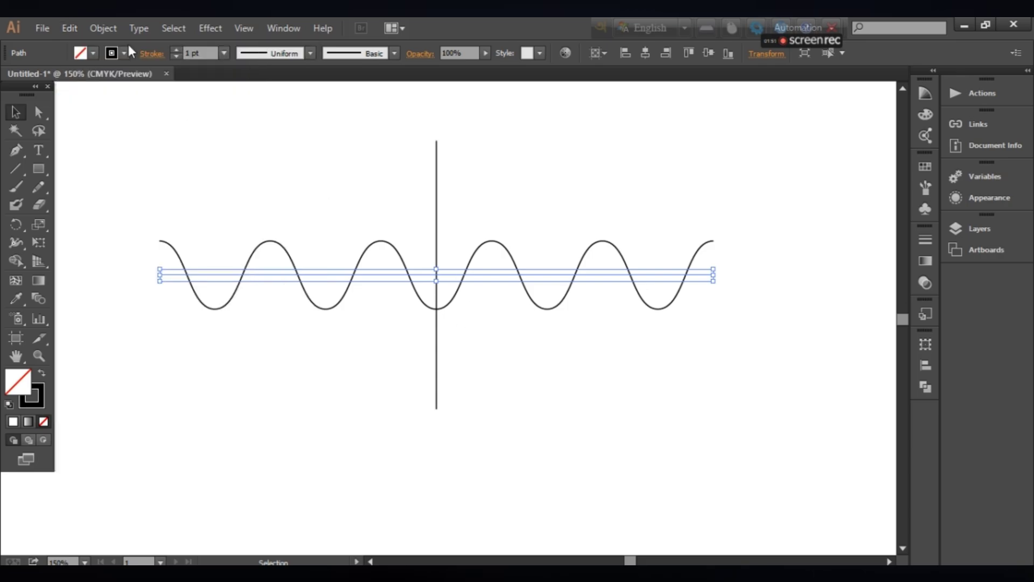
left_click(65, 28)
left_click(110, 134)
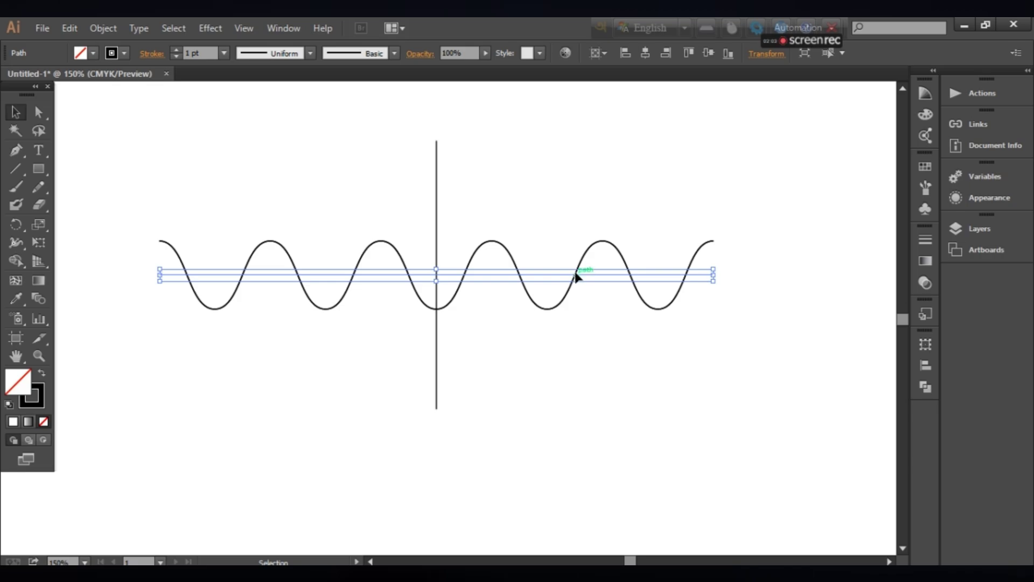
left_click_drag(575, 275, 520, 277)
left_click(568, 356)
left_click(436, 203)
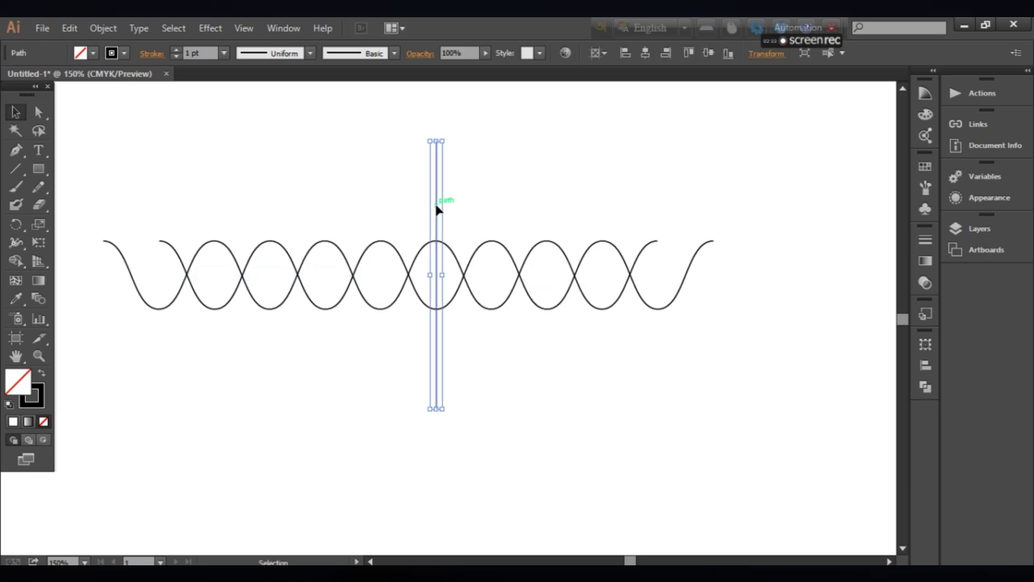
left_click(501, 186)
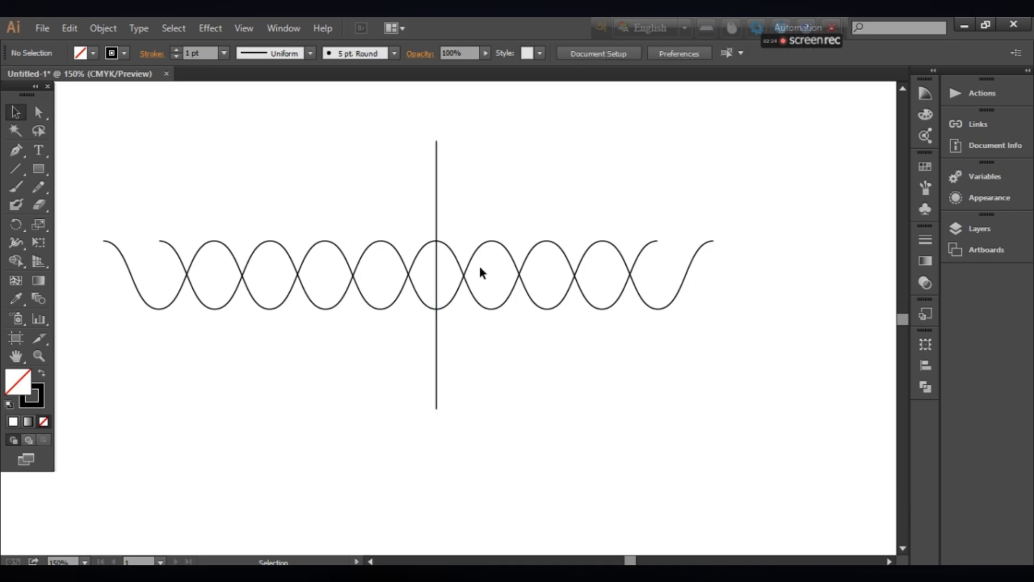
- Draw a horizontal 2 pt line above the interlaced waves, just over the vertical line's upper end
scroll(466, 445, "up", 5)
scroll(306, 249, "up", 2)
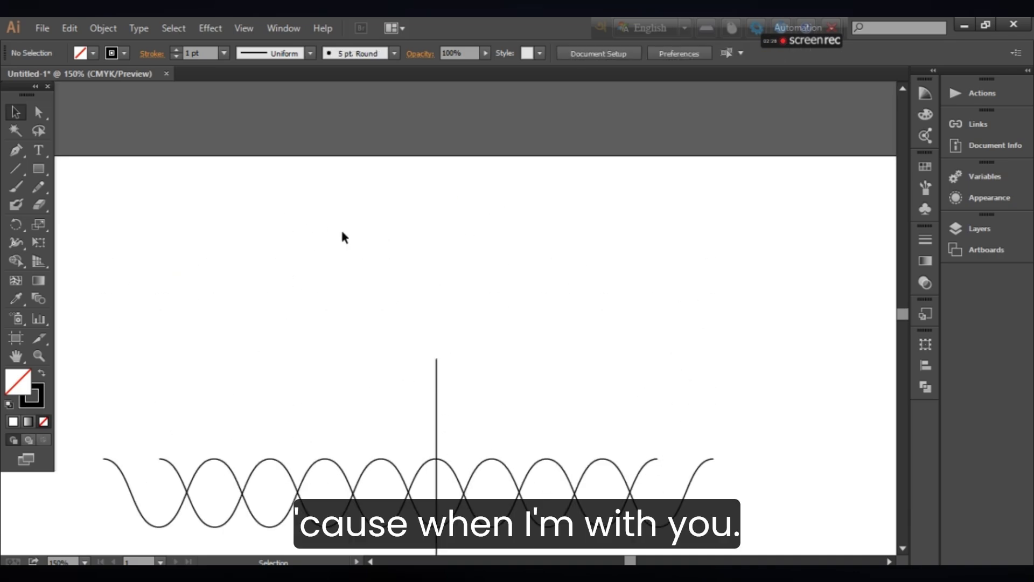
left_click(15, 168)
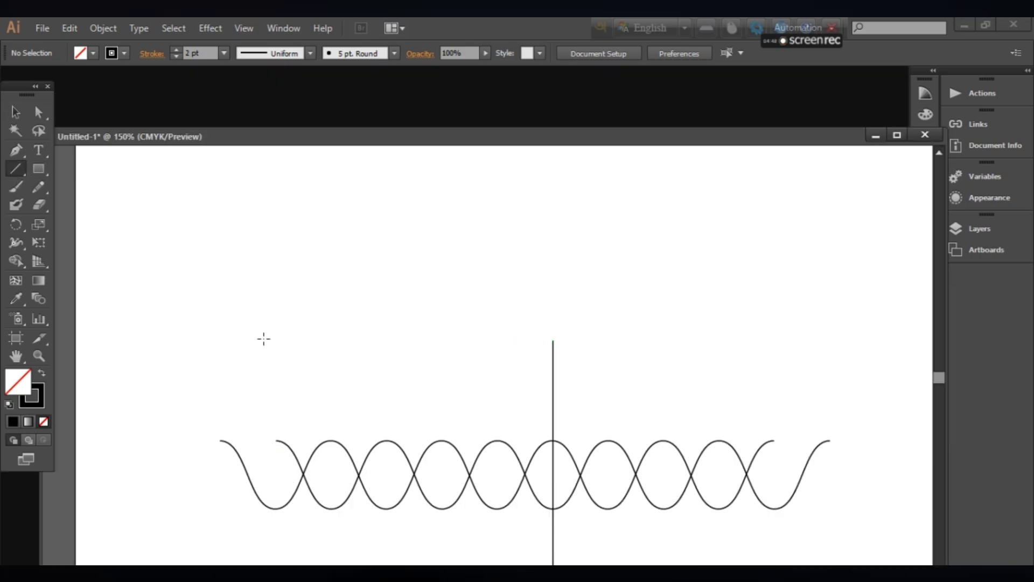
left_click_drag(279, 329, 807, 334)
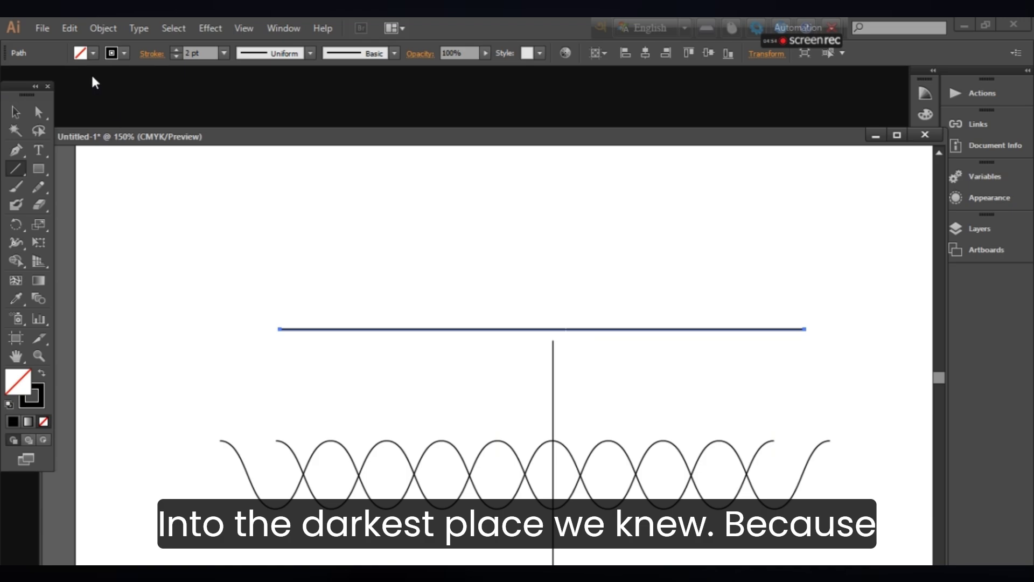
- Copy the horizontal line, paste it in front, move the copy a short distance above the original and set its stroke to 1 pt
left_click(99, 27)
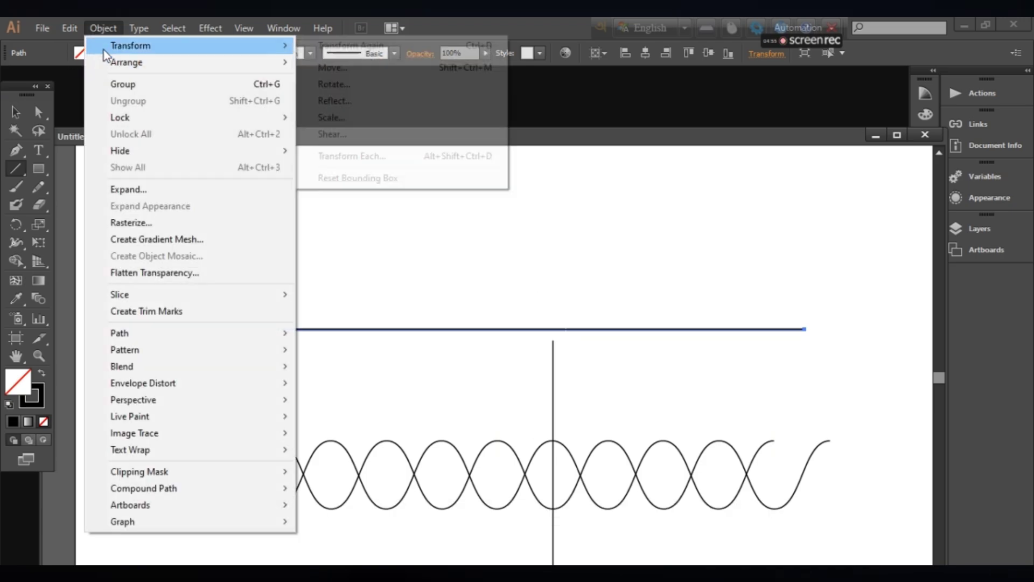
left_click(74, 30)
left_click(73, 28)
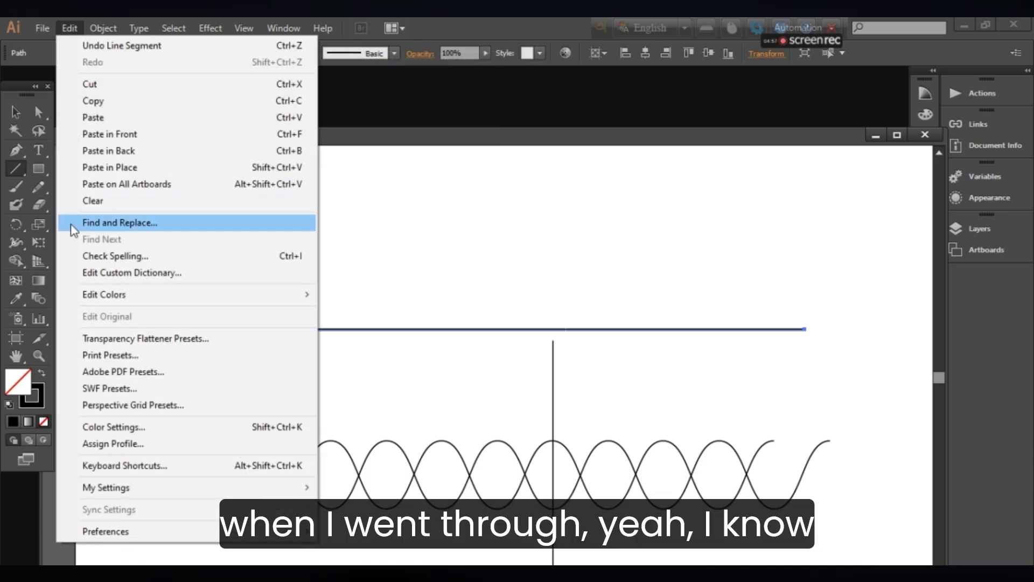
left_click(110, 102)
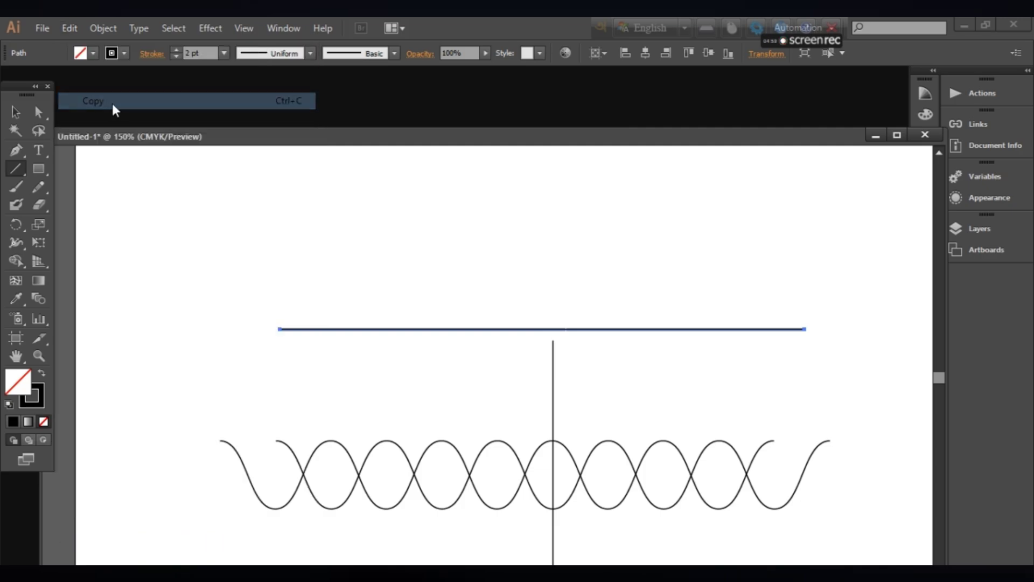
left_click(76, 27)
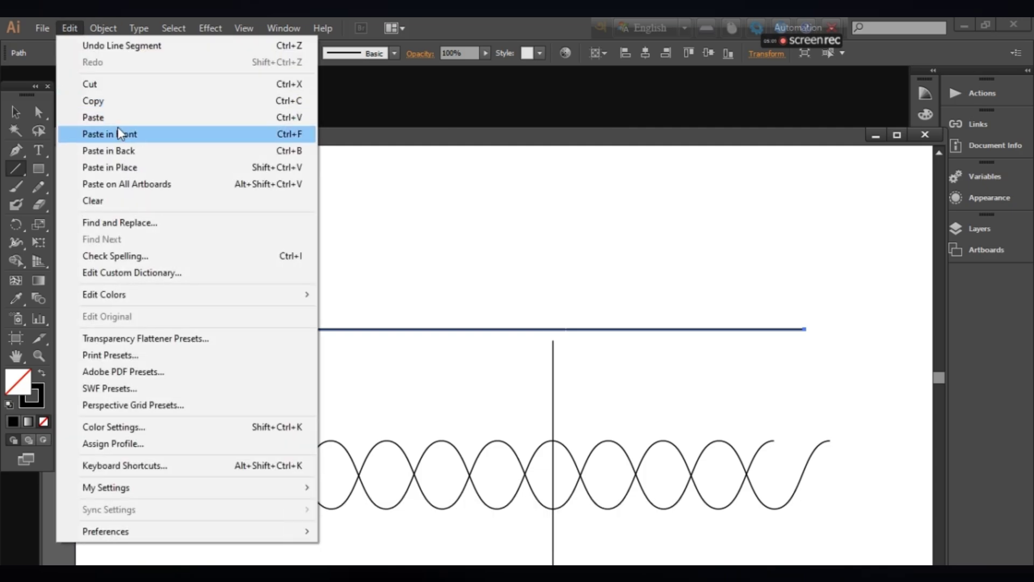
left_click(112, 134)
key("Up")
key("Up")
key("Up")
key("Up")
key("Up")
key("Up")
key("Up")
key("Up")
key("Up")
key("Up")
key("Up")
key("Up")
key("Up")
key("Up")
key("Up")
key("Up")
key("Up")
key("Up")
key("Up")
key("Up")
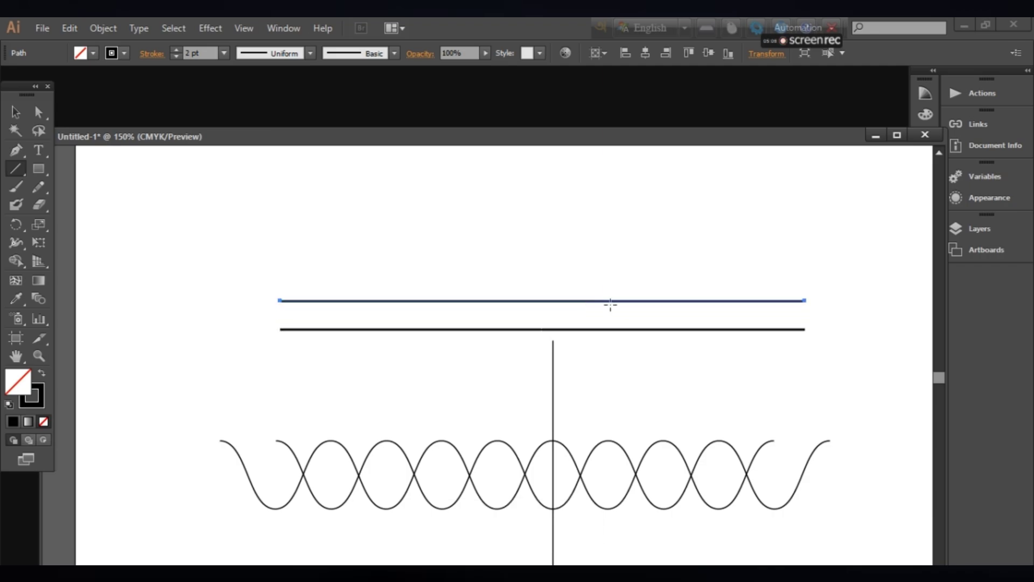
left_click(176, 56)
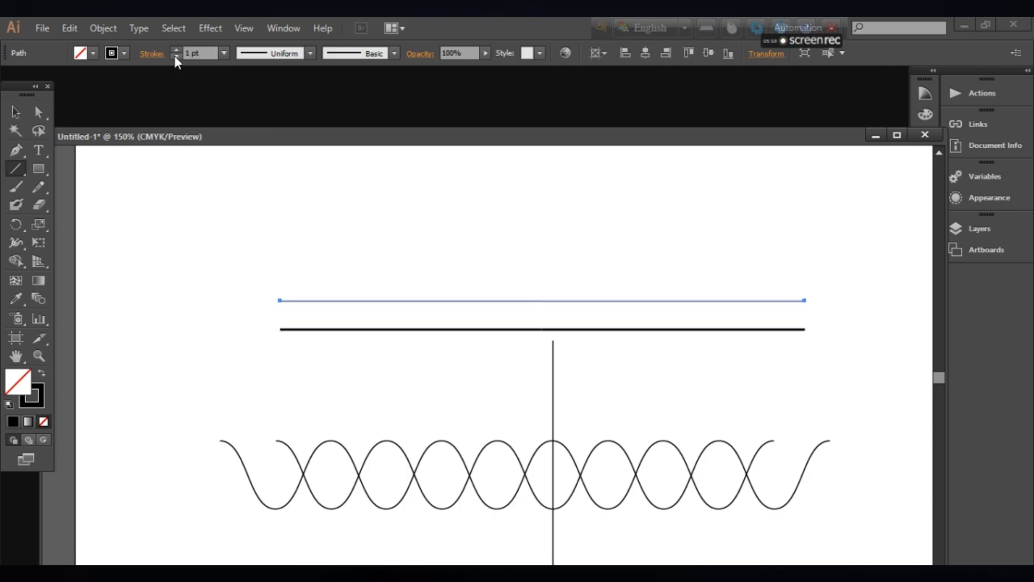
- Draw a small square crossing both horizontal lines near their left ends
scroll(489, 324, "up", 2)
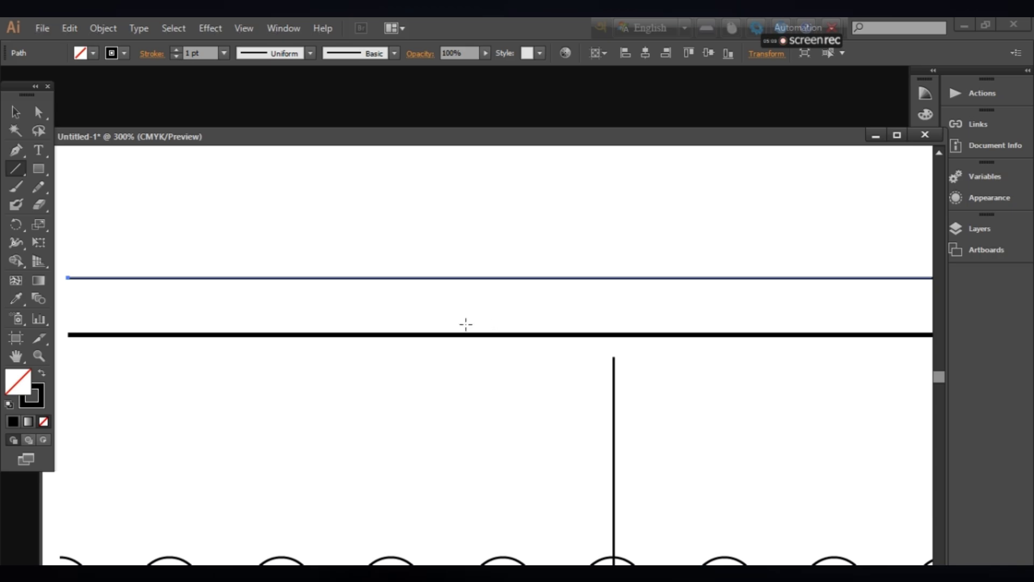
scroll(465, 326, "down", 1)
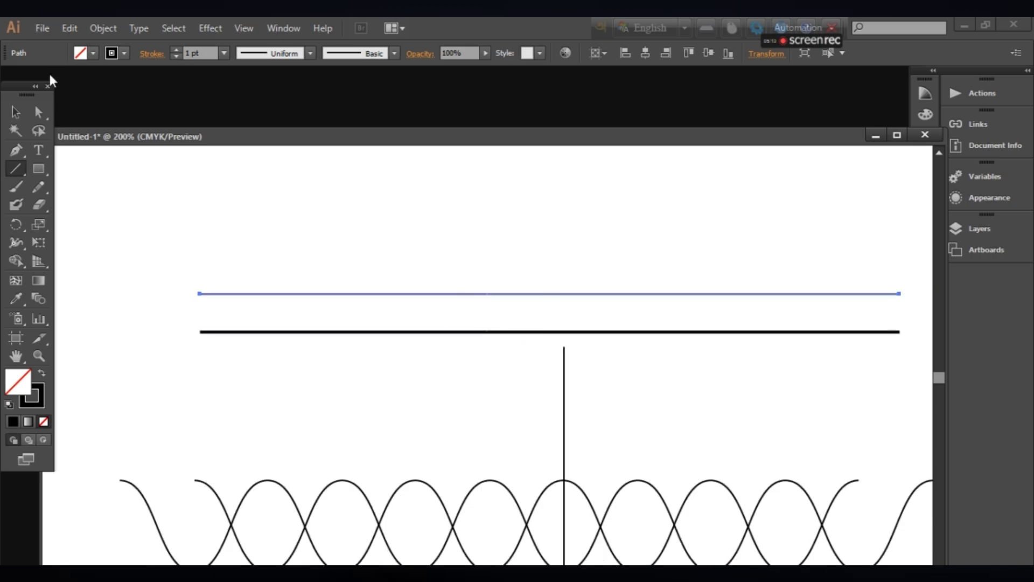
left_click_drag(43, 168, 109, 167)
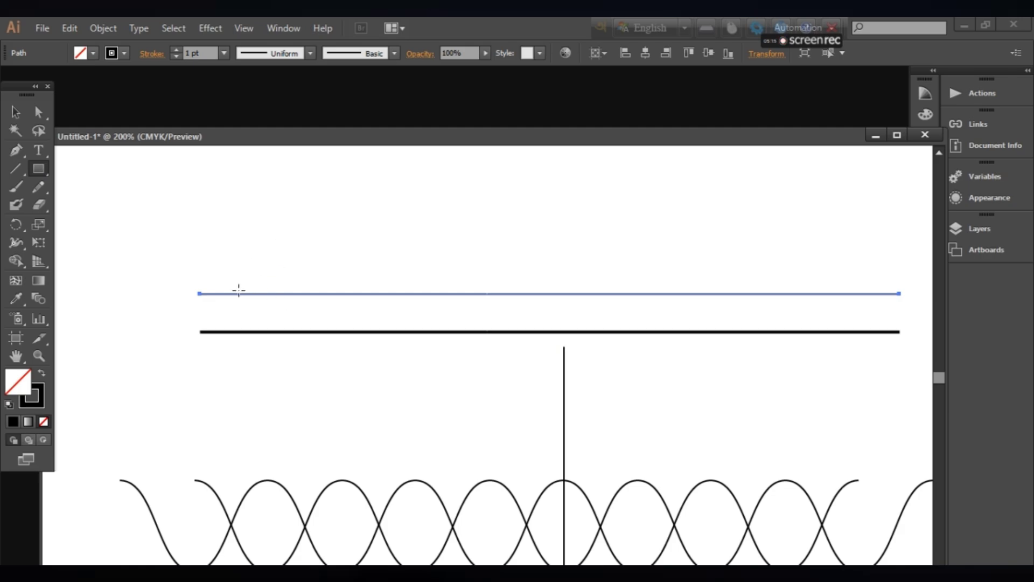
left_click_drag(231, 278, 310, 314)
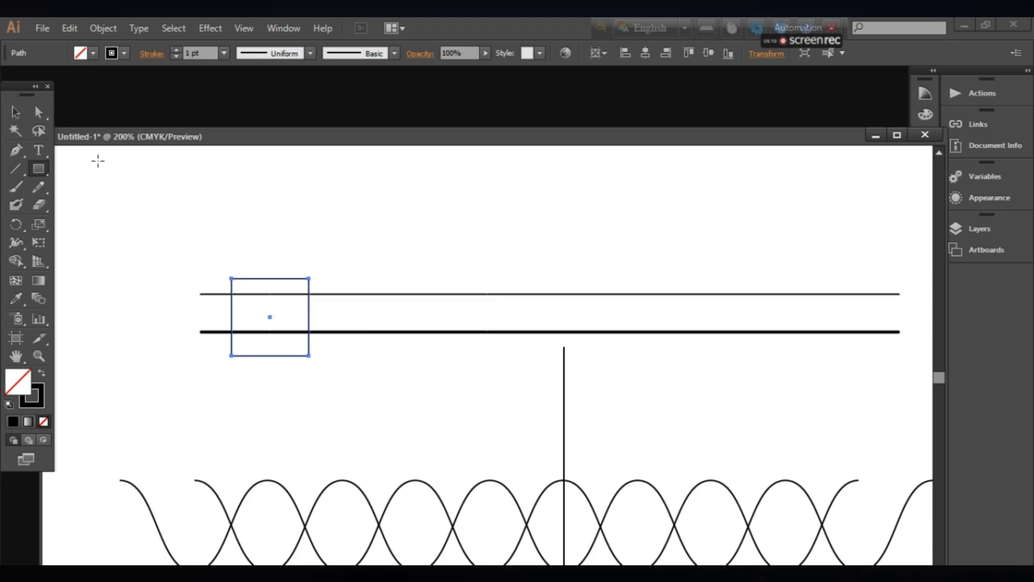
- Rotate the small square into a diamond and nudge it up until its side corners lie on the thin upper line
left_click(15, 113)
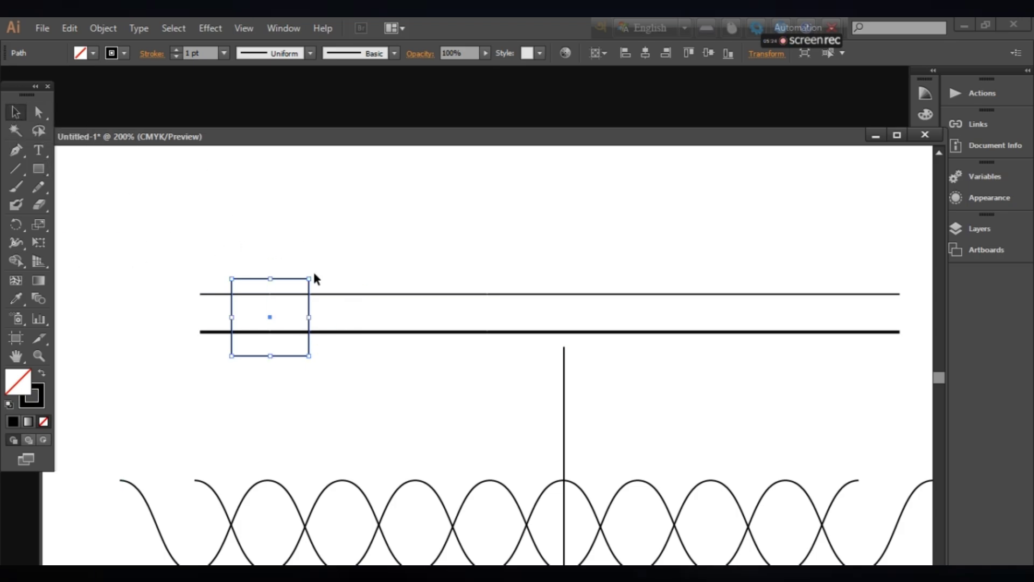
left_click_drag(313, 264, 286, 244)
key("Up")
key("Up")
key("Up")
key("Up")
key("Up")
key("Up")
key("Up")
key("Up")
key("Up")
key("Up")
key("Up")
key("Up")
key("Up")
key("Up")
key("Up")
key("Up")
key("Up")
key("Up")
key("Up")
key("Up")
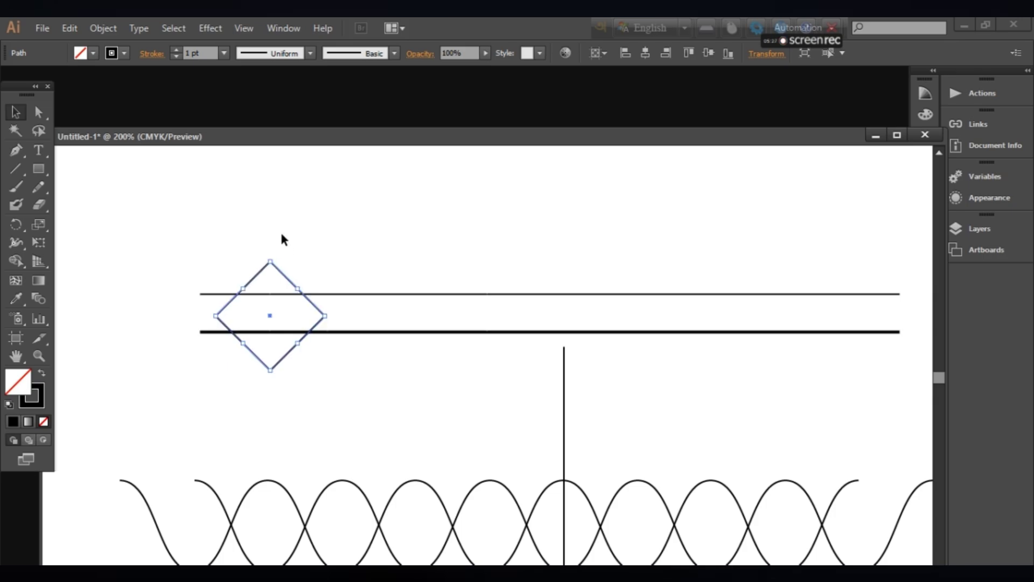
key("Up")
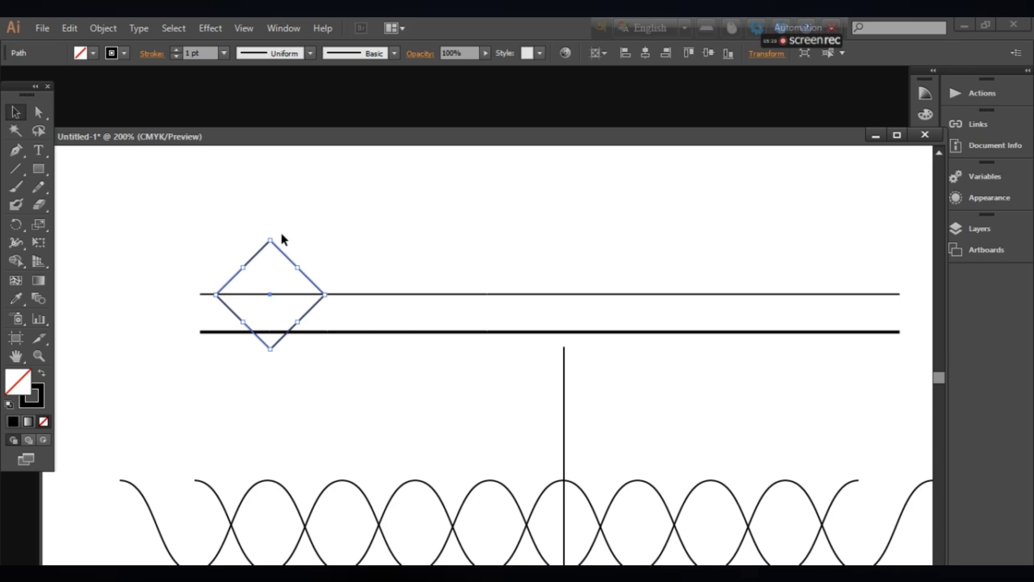
- Shrink the diamond and move it above the two horizontal lines, and draw a horizontal 1 pt line across its middle
left_click(351, 236)
left_click_drag(313, 281, 469, 209)
key("backslash")
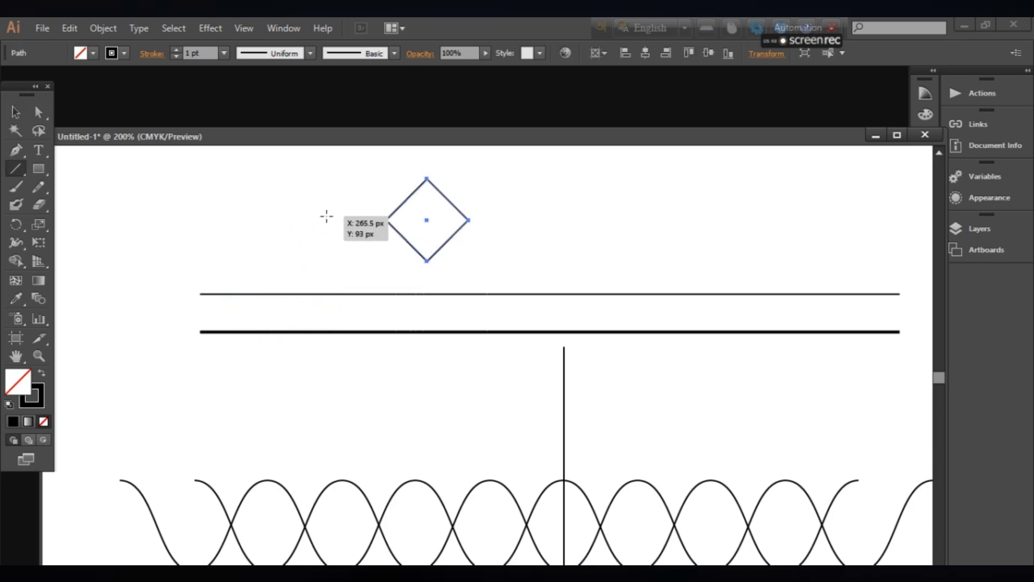
left_click_drag(326, 216, 572, 216)
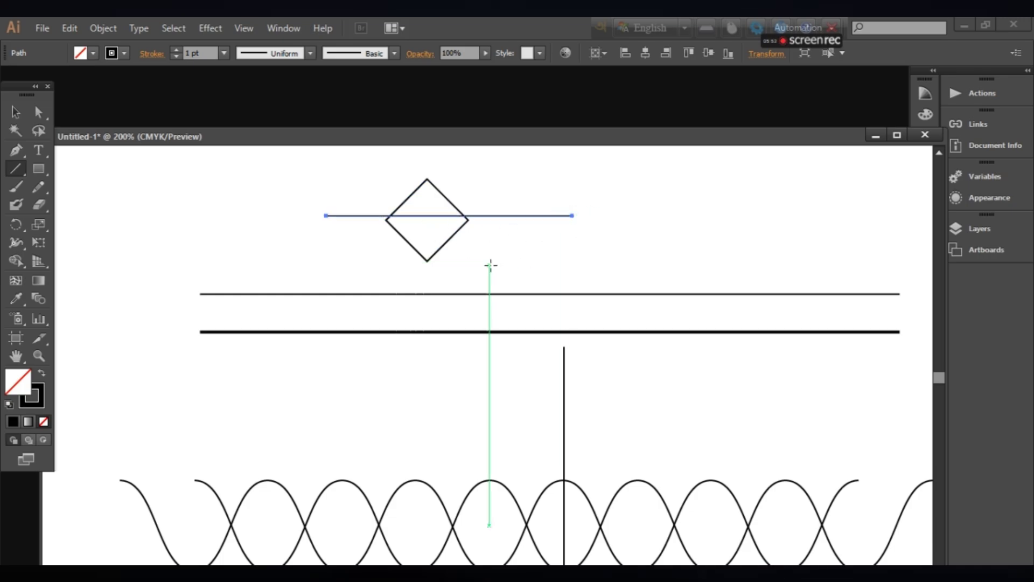
- Nudge the diamond up until its side corners meet the horizontal line crossing it
scroll(490, 265, "up", 3)
left_click_drag(440, 238, 568, 353)
key("ctrl+shift+a")
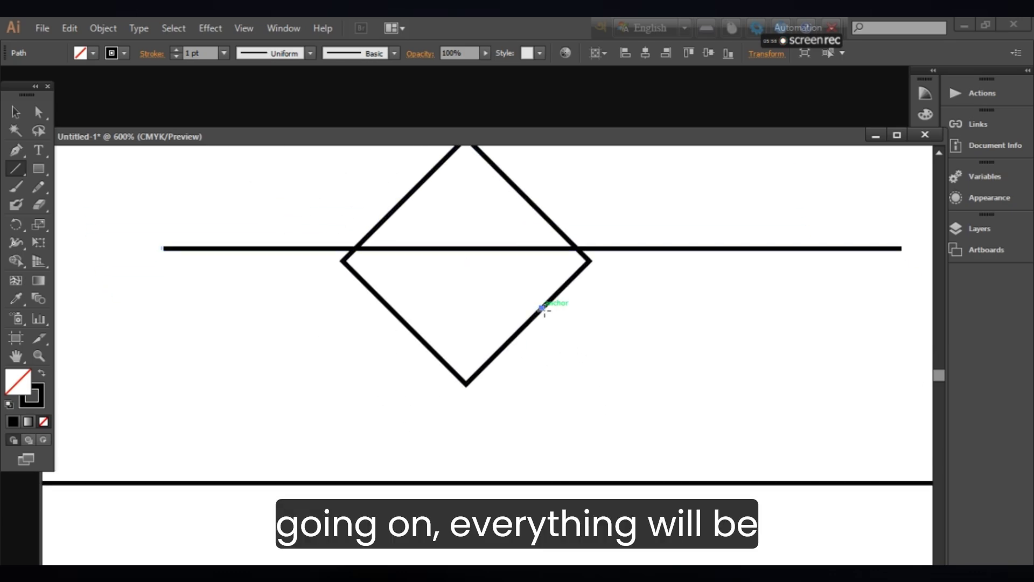
left_click(545, 309)
left_click(573, 343)
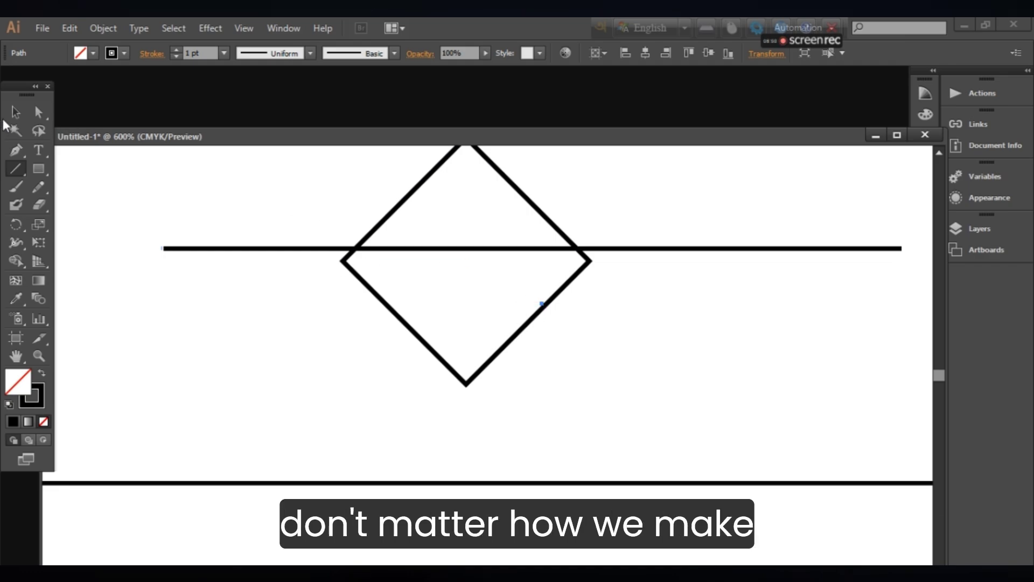
key("v")
left_click_drag(338, 299, 554, 320)
key("Up")
key("Up")
key("Up")
key("Up")
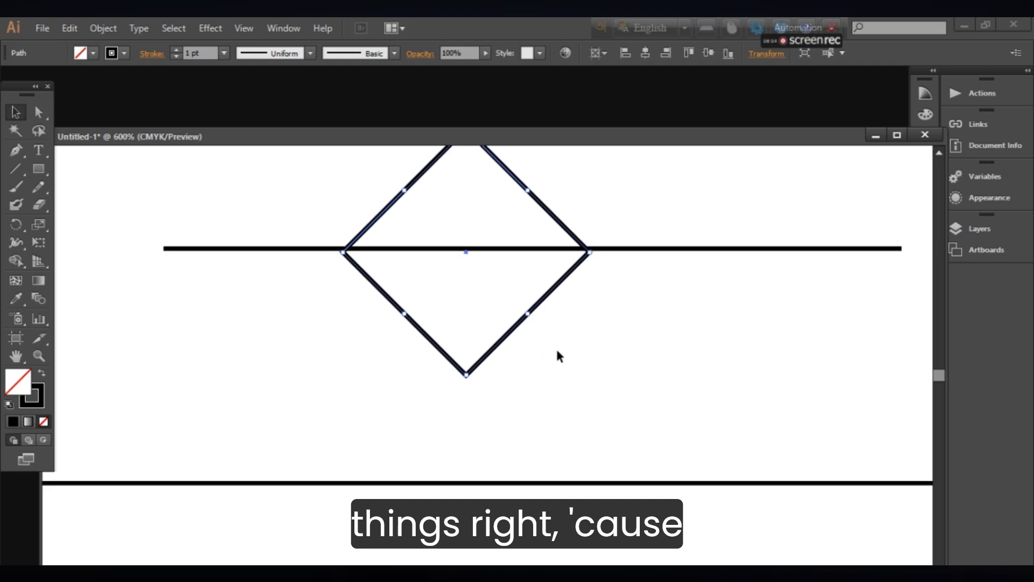
left_click(545, 349)
left_click(658, 251)
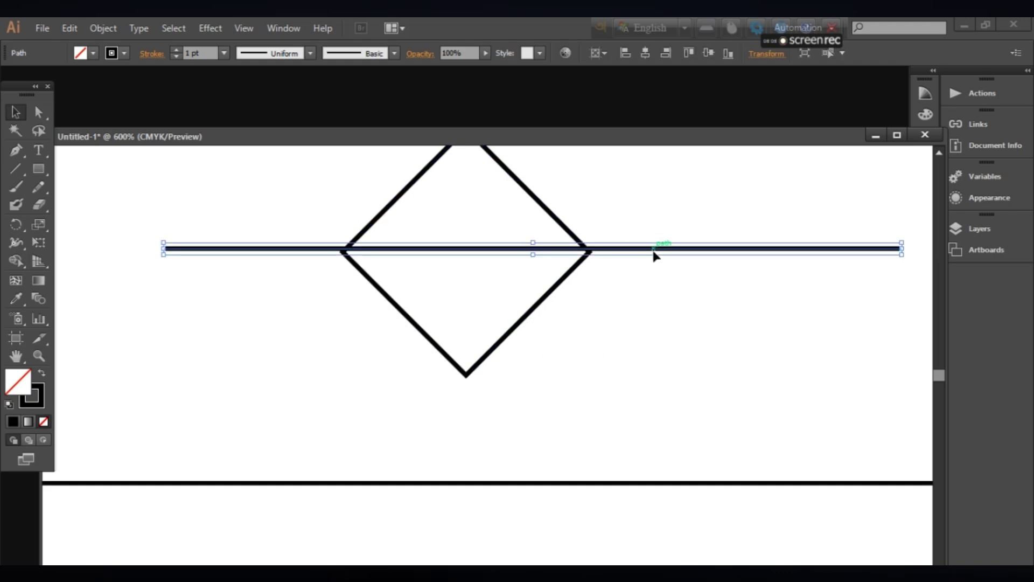
left_click(667, 303)
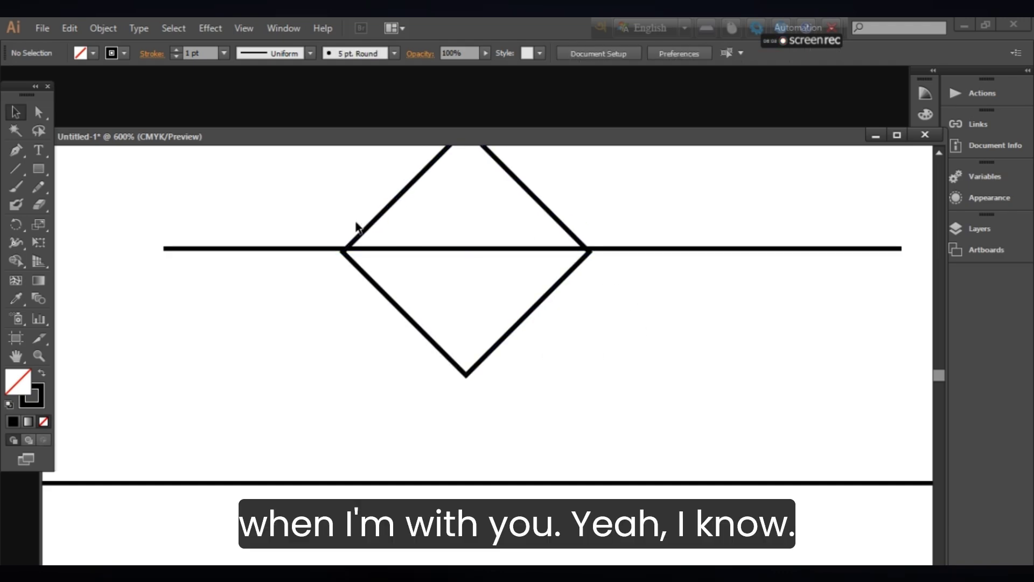
- Fill the diamond with black and set its stroke to none
scroll(495, 410, "up", 1)
left_click(503, 199)
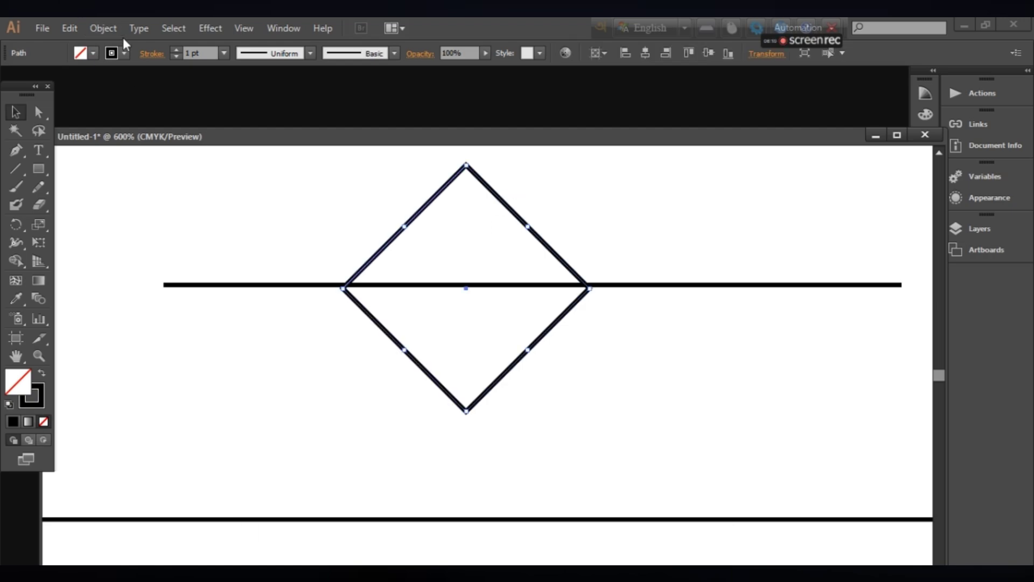
left_click(93, 53)
left_click(42, 78)
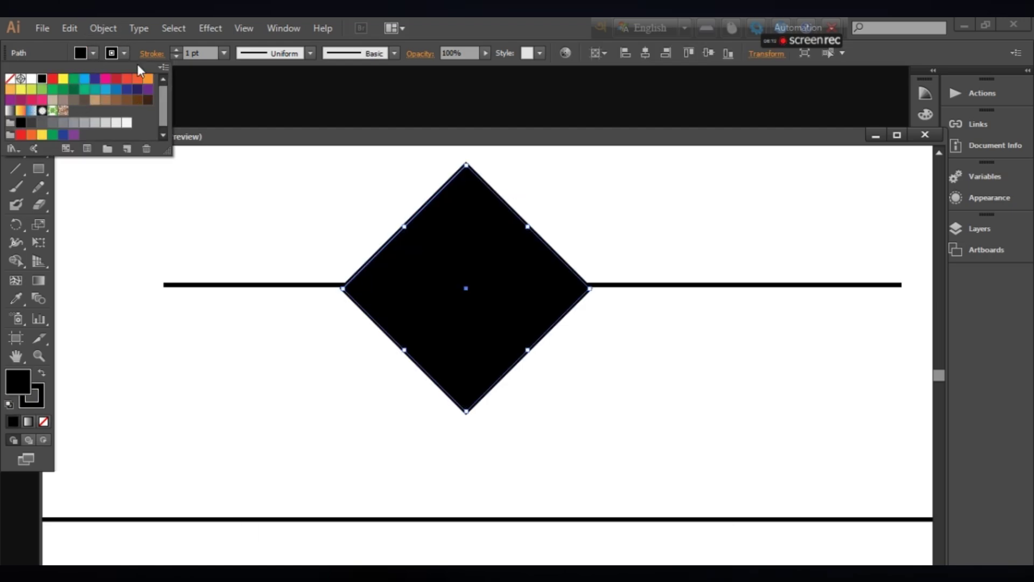
left_click(125, 53)
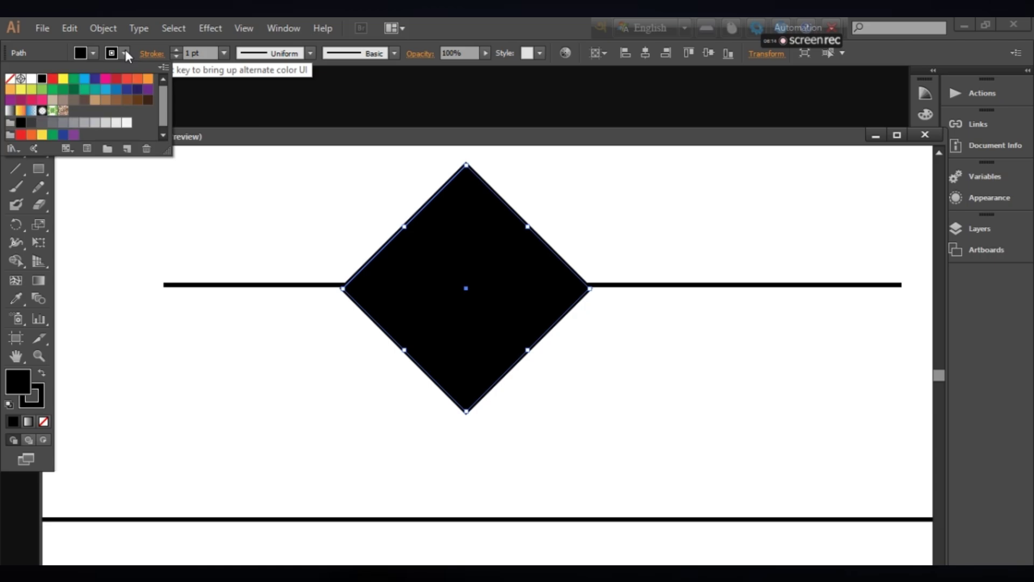
left_click(11, 81)
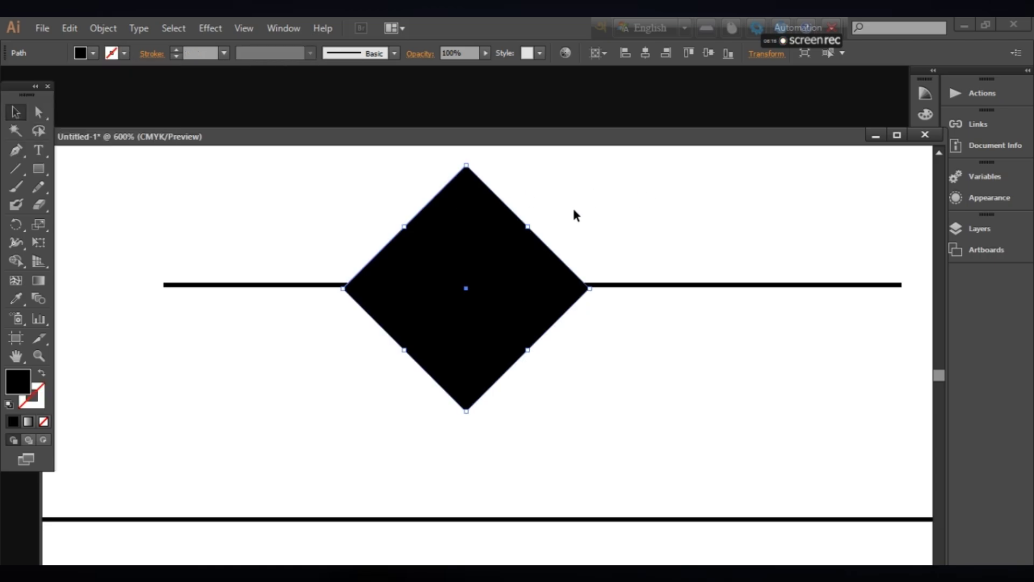
- With the Shape Builder tool, remove the diamond's upper half and both line ends projecting beyond it
left_click_drag(207, 185, 599, 392)
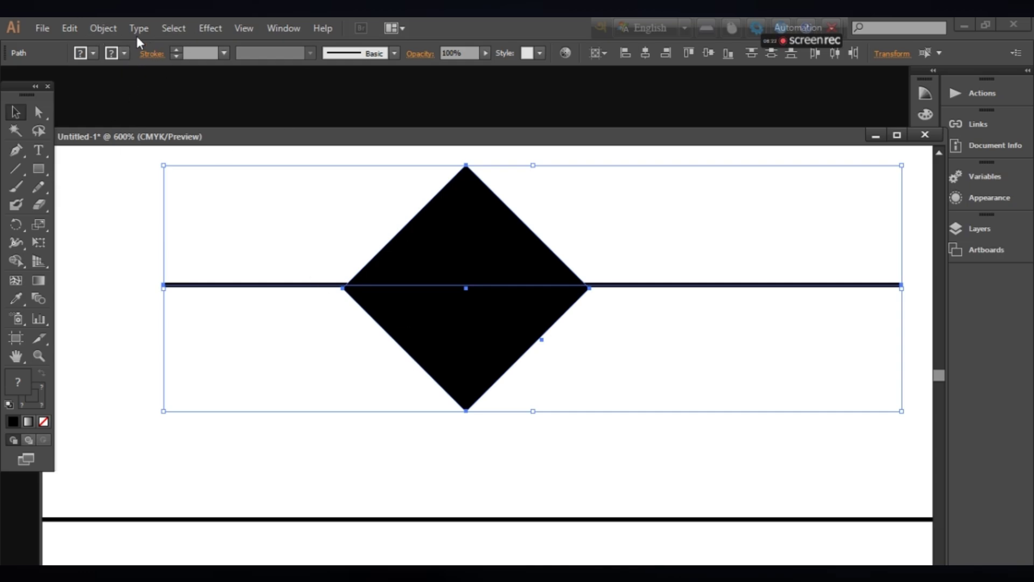
left_click(16, 261)
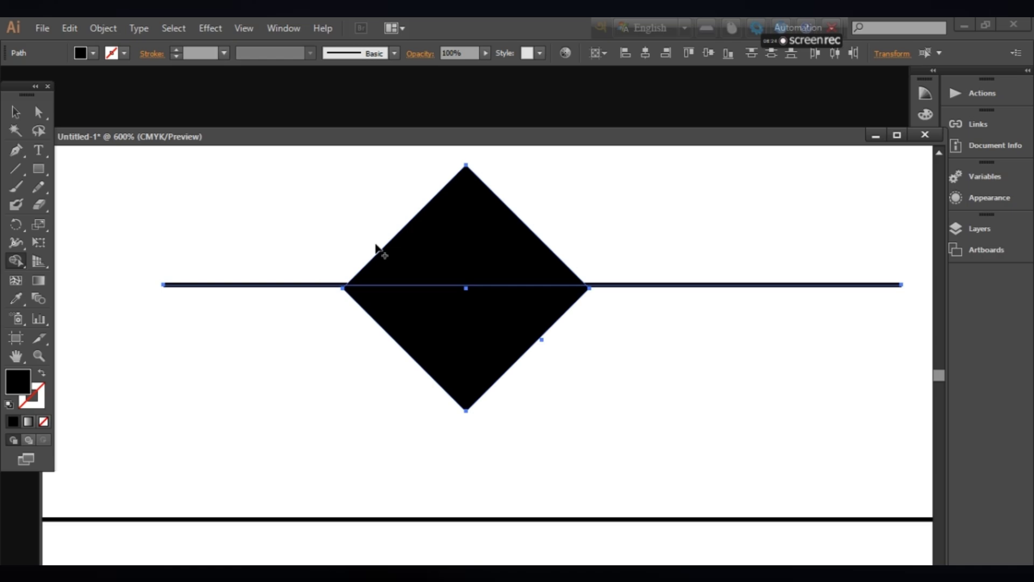
left_click(480, 241, "alt")
left_click(306, 287, "alt")
left_click(642, 286, "alt")
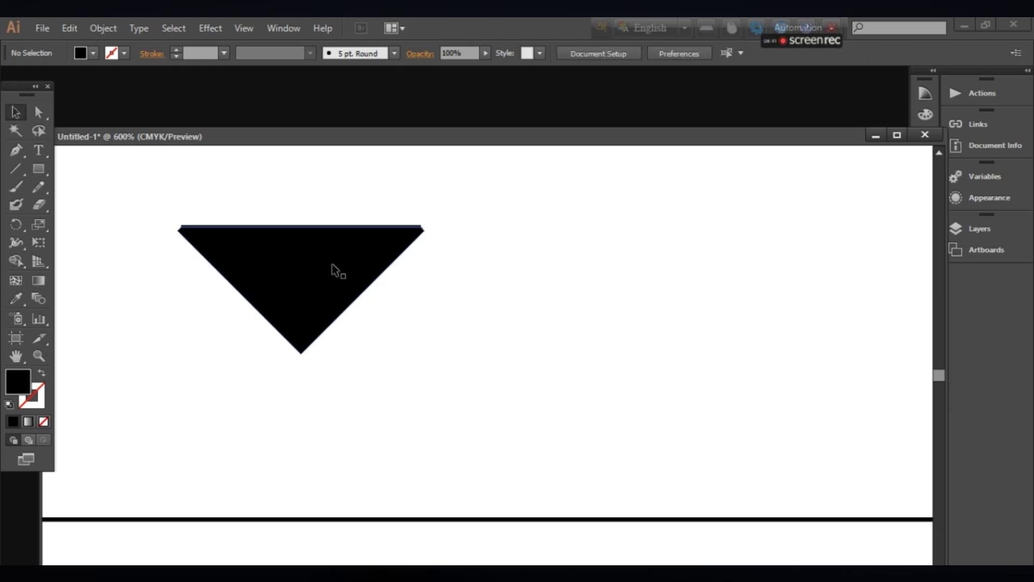
- Move the black triangle down off the leftover line segment and cut that segment from the artwork
left_click_drag(334, 267, 334, 340)
left_click(457, 227)
left_click(414, 227)
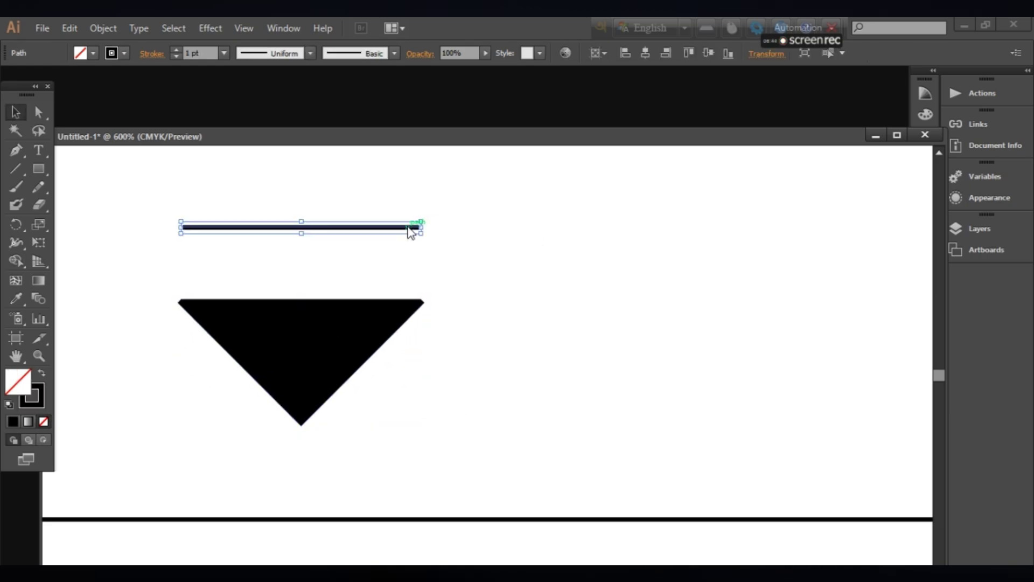
right_click(409, 227)
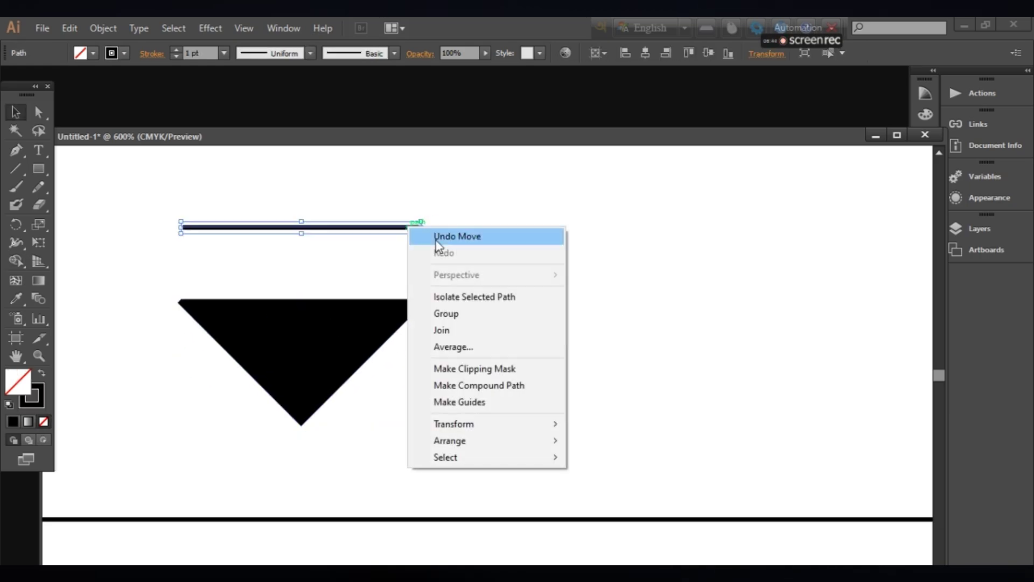
left_click(322, 235)
left_click(63, 30)
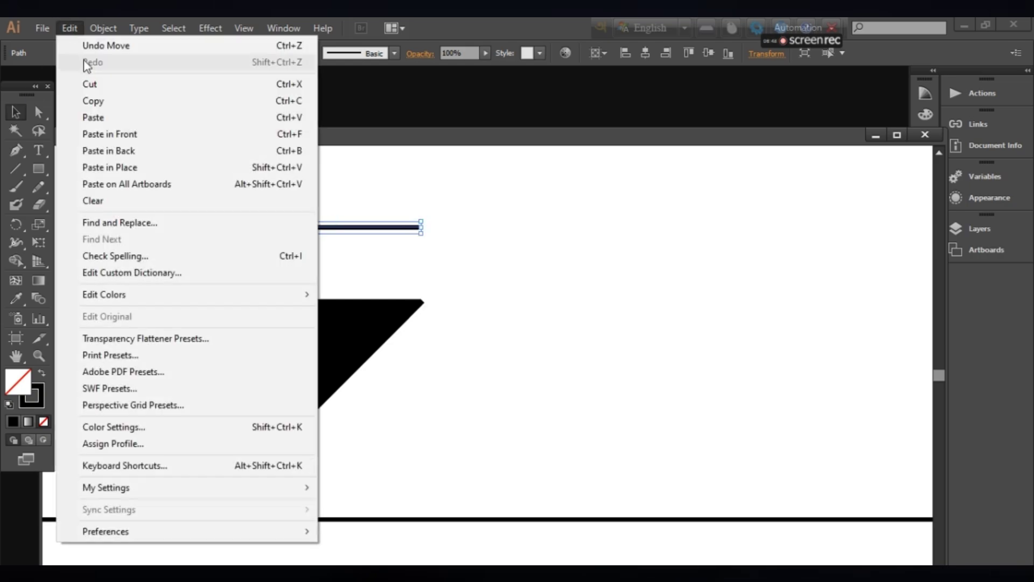
left_click(89, 84)
- Place the triangle between the two long horizontal lines and scale it down to fit the gap
left_click_drag(291, 367, 426, 474)
scroll(425, 474, "down", 1)
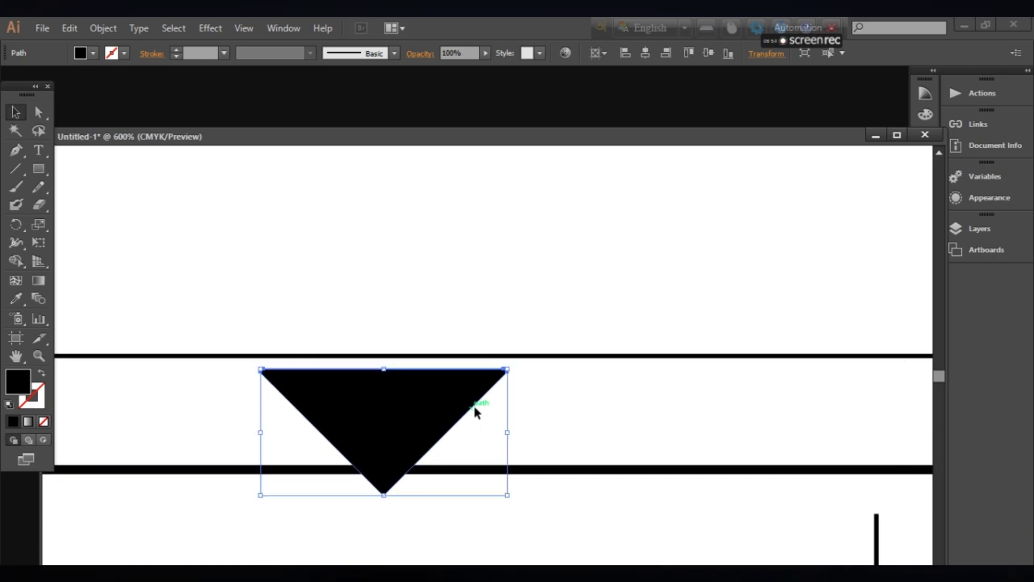
mouse_move(502, 379)
left_mouse_down()
mouse_move(503, 370)
mouse_move(485, 377)
mouse_move(489, 367)
left_mouse_up()
mouse_move(433, 391)
left_mouse_down()
mouse_move(450, 411)
mouse_move(432, 399)
left_mouse_up()
left_click(503, 332)
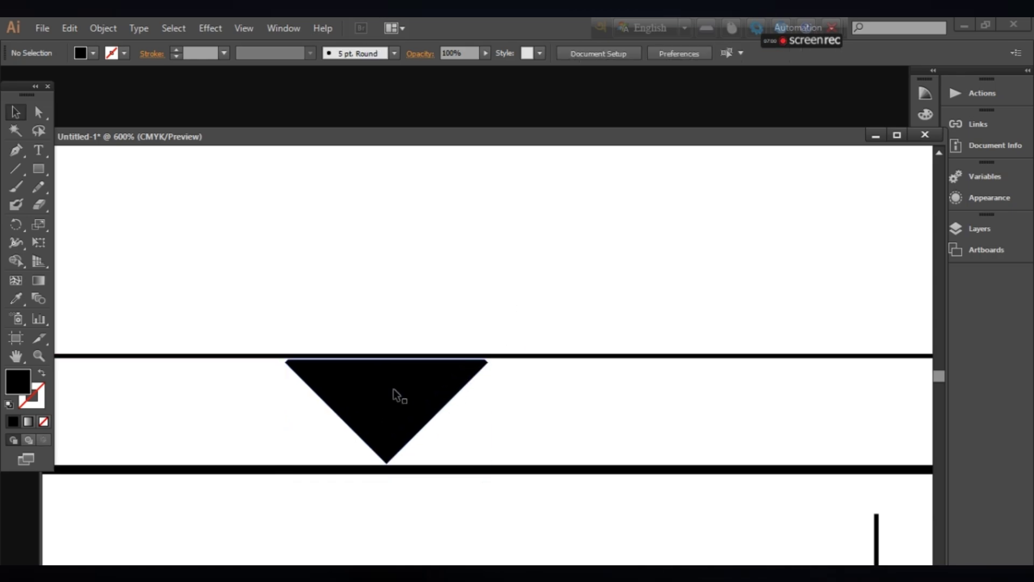
- Duplicate the triangle straight across to the left ends of the horizontal lines and delete the original
scroll(393, 389, "down", 2)
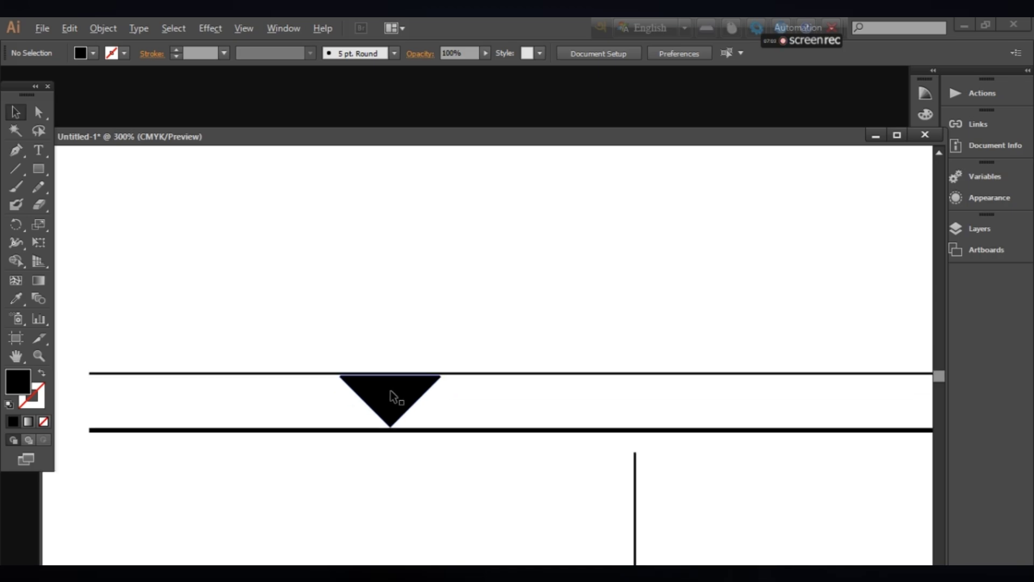
left_click_drag(412, 402, 186, 403)
left_click(208, 393)
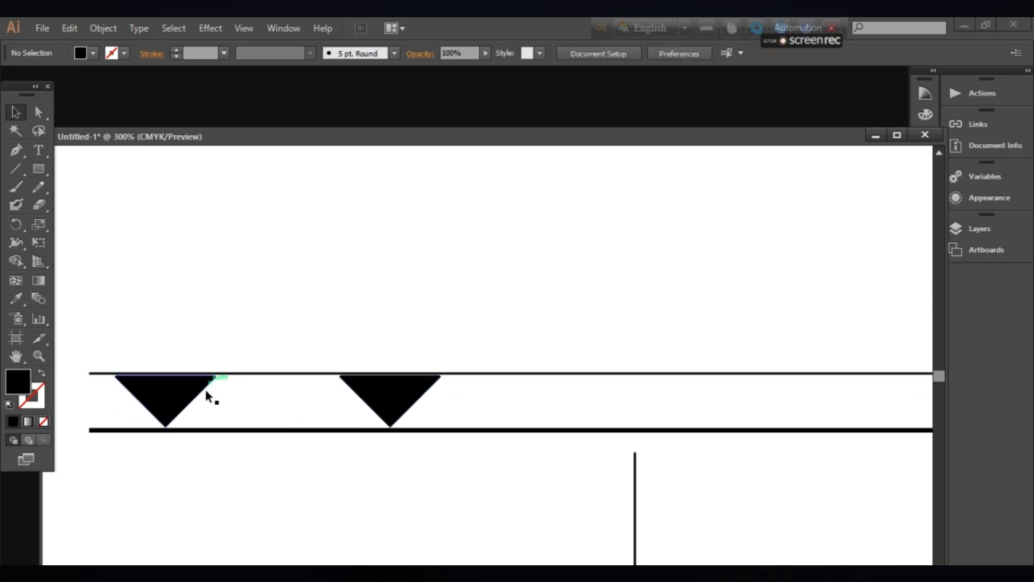
left_click(369, 397)
key("Delete")
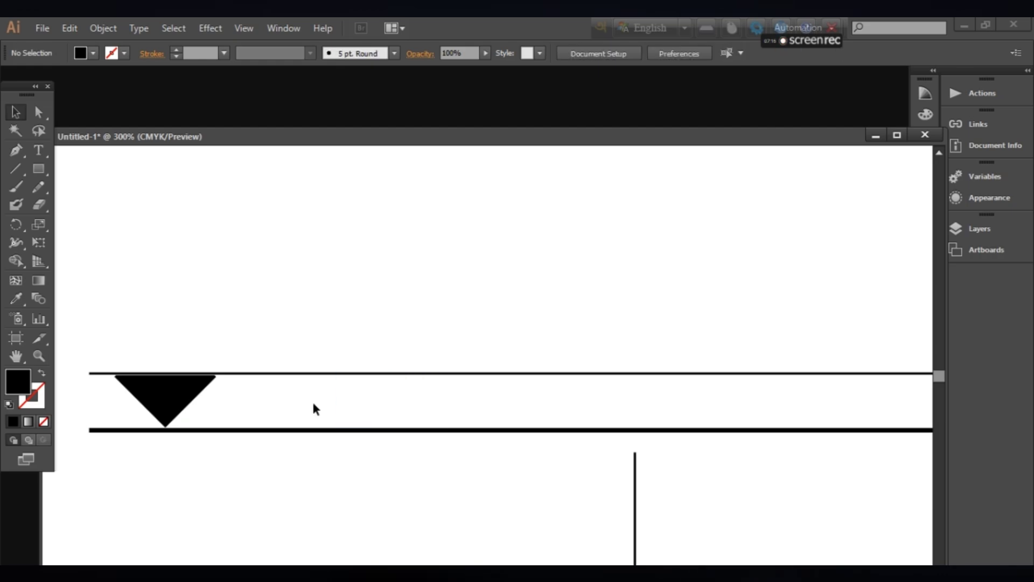
- Duplicate the triangle straight across to the right ends of the horizontal lines
scroll(70, 280, "down", 1)
left_click(154, 347)
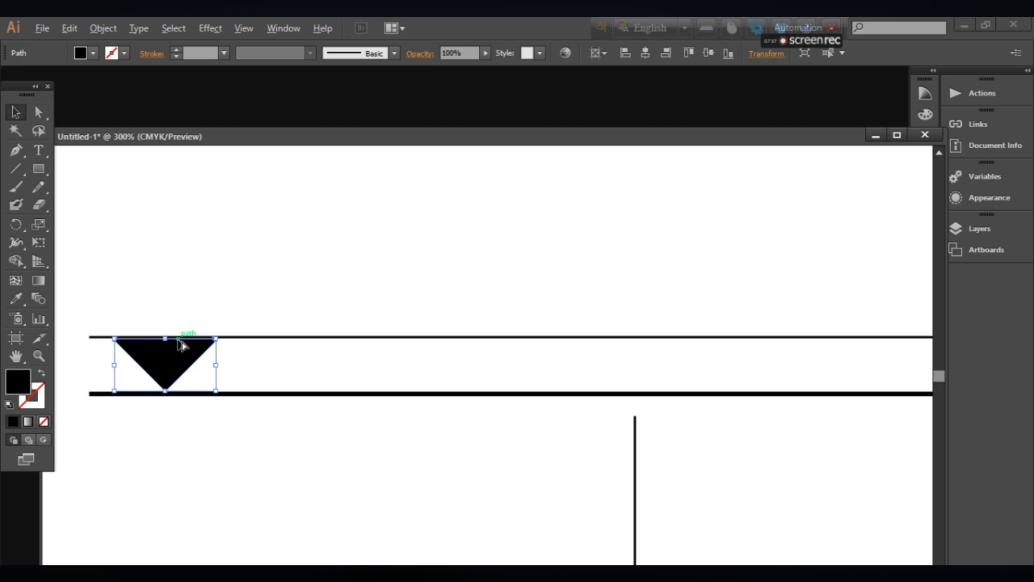
scroll(199, 361, "down", 1)
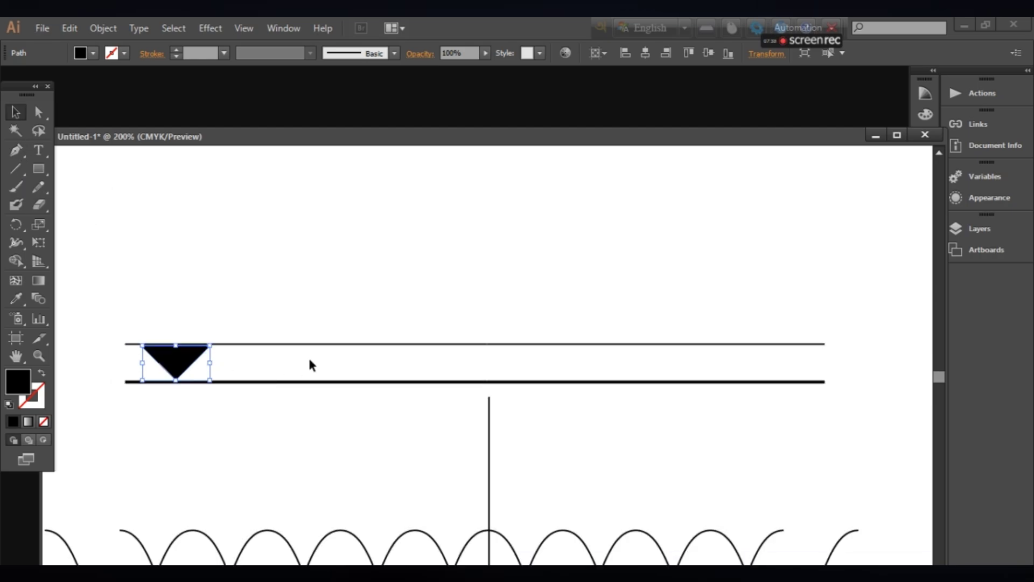
left_click_drag(185, 368, 794, 370)
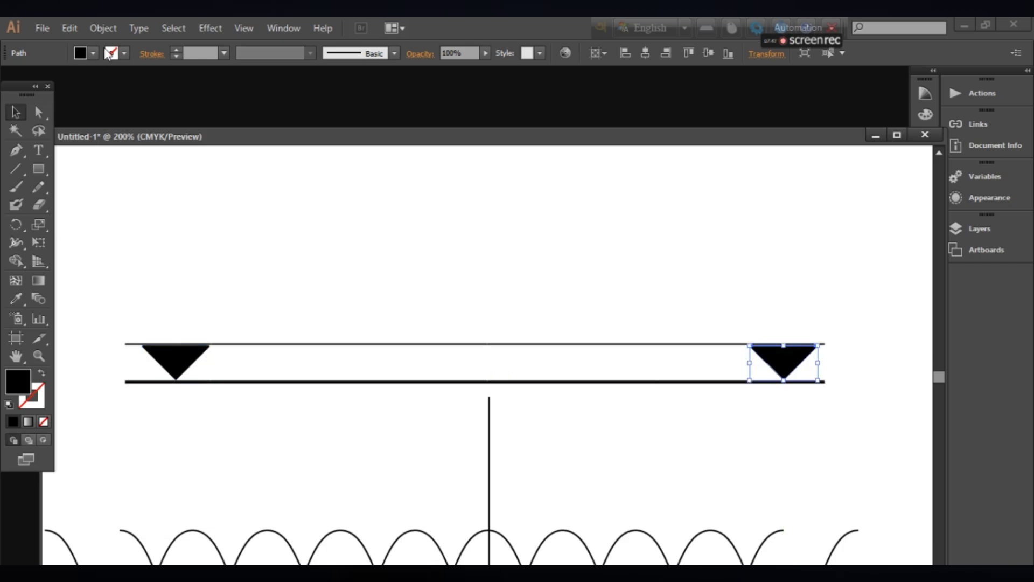
left_click(104, 350)
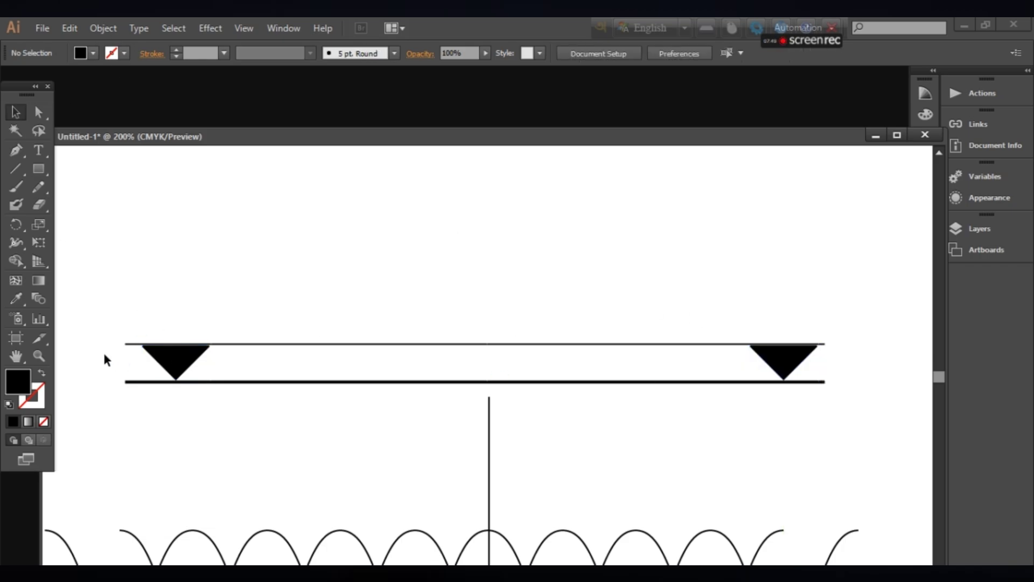
- Select both end triangles and make a Blend between them to fill the band with a row of triangles
left_click_drag(131, 353, 865, 361)
left_click(111, 28)
mouse_move(151, 338)
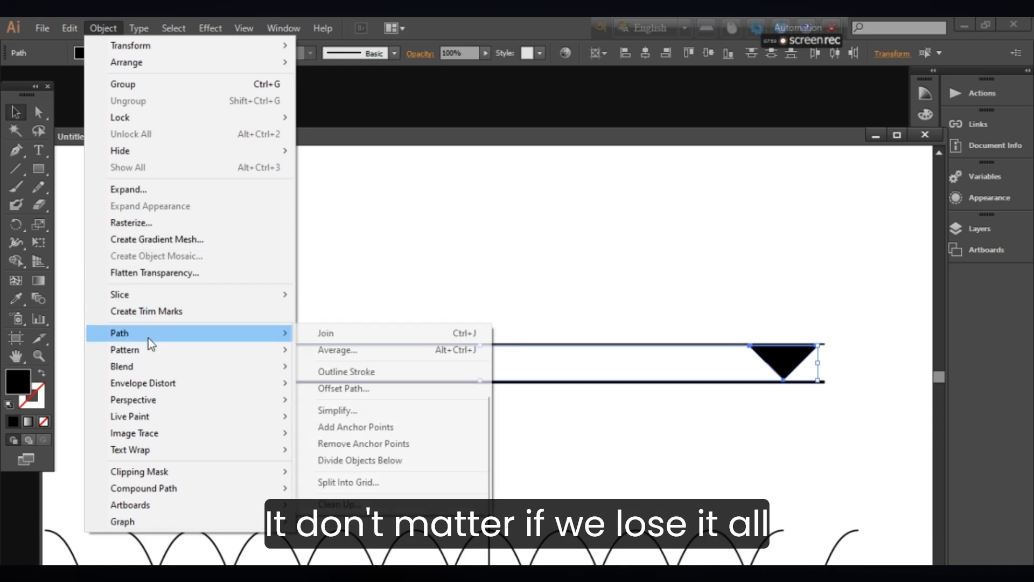
mouse_move(131, 368)
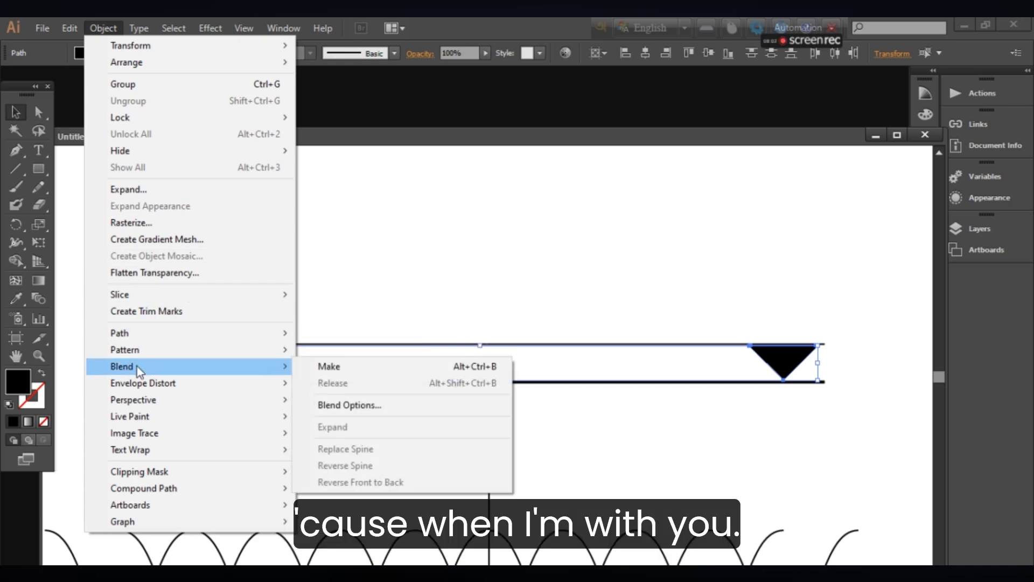
left_click(344, 367)
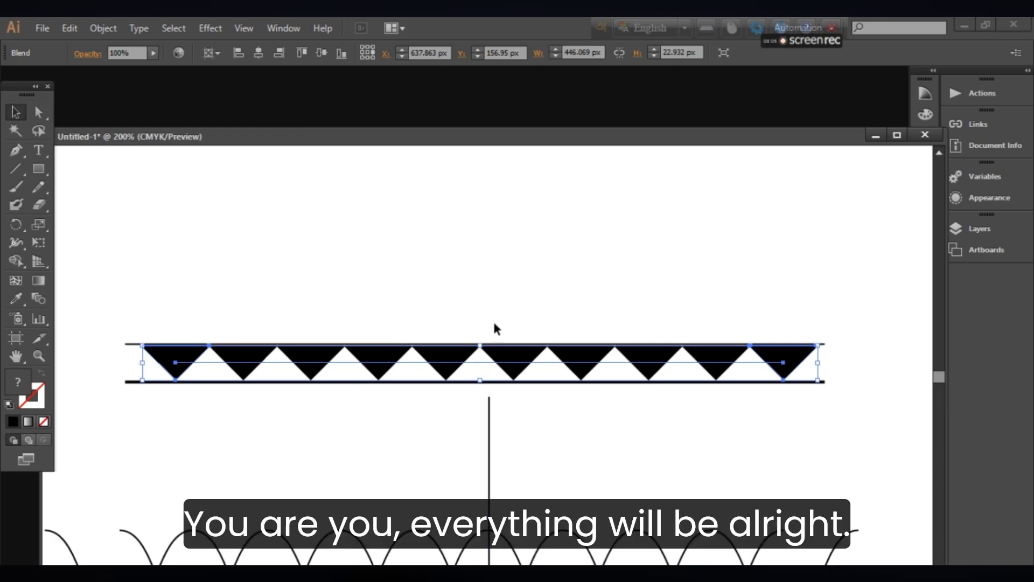
left_click(355, 245)
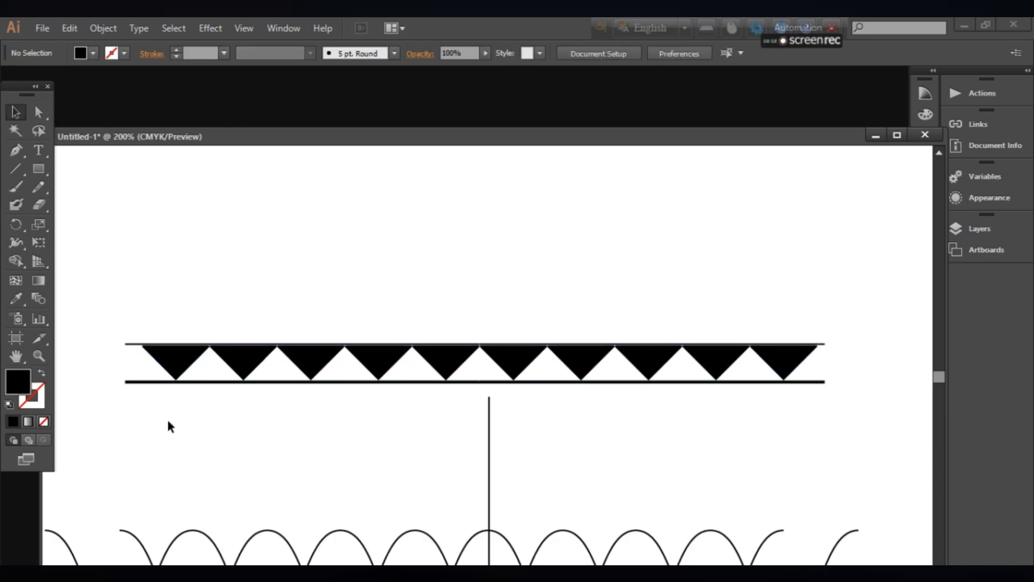
- Select the row of blended triangles and set its blend spacing to Specified Steps with the preview turned on
left_click_drag(102, 357, 826, 362)
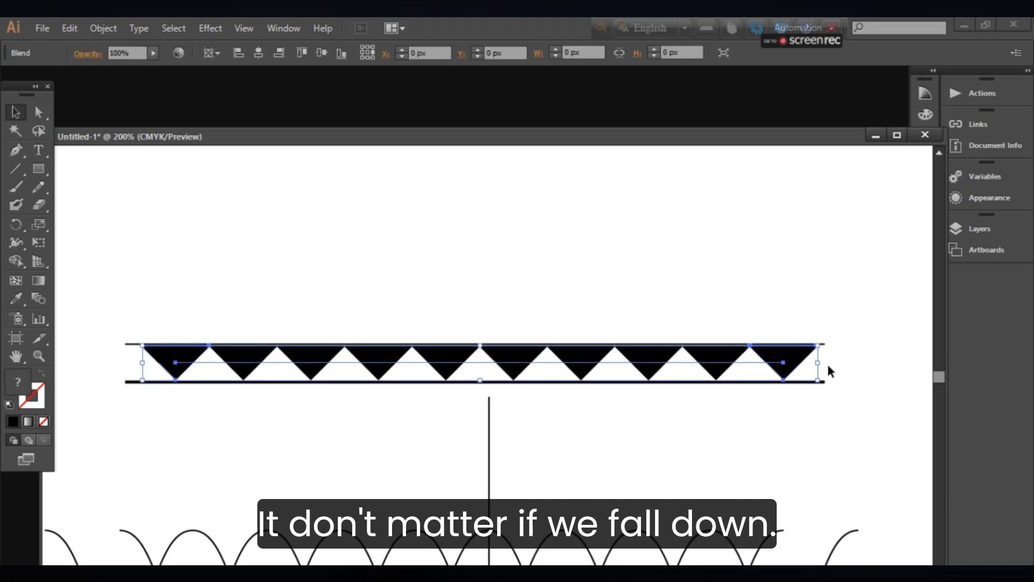
left_click(94, 24)
mouse_move(134, 367)
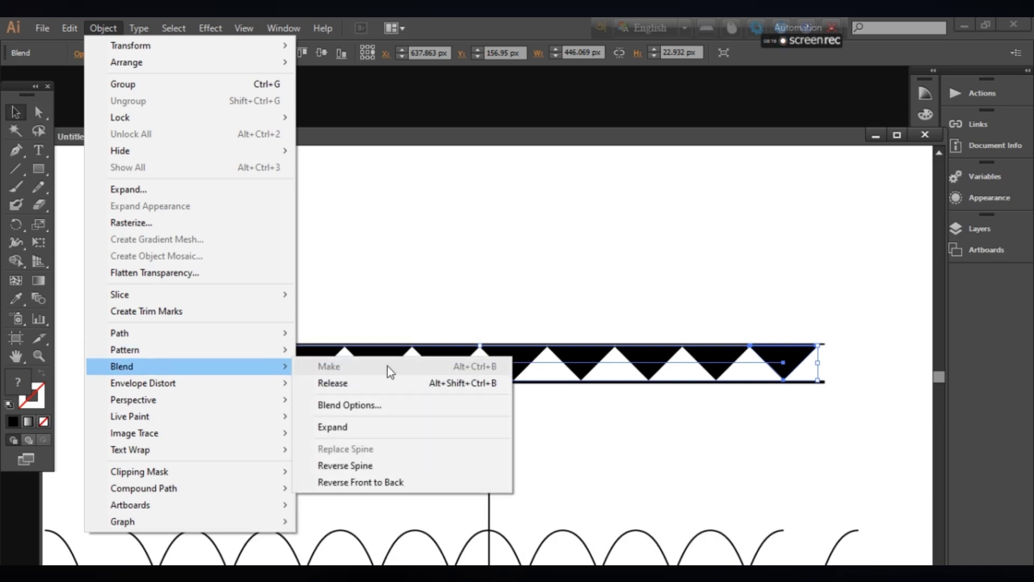
left_click(384, 407)
left_click_drag(511, 376, 745, 182)
left_click(607, 277)
left_click(760, 206)
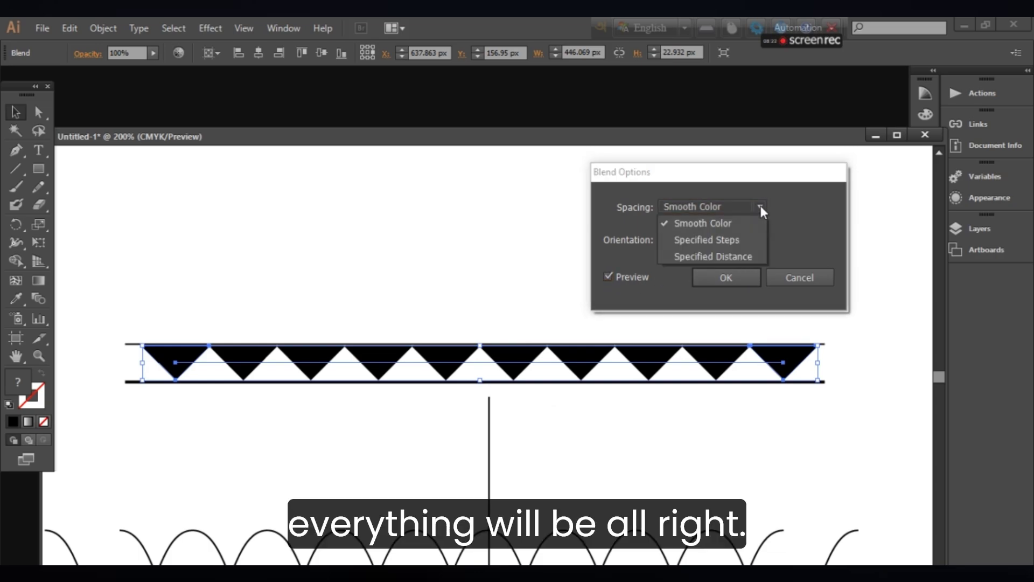
left_click(761, 206)
left_click(761, 206)
left_click(701, 240)
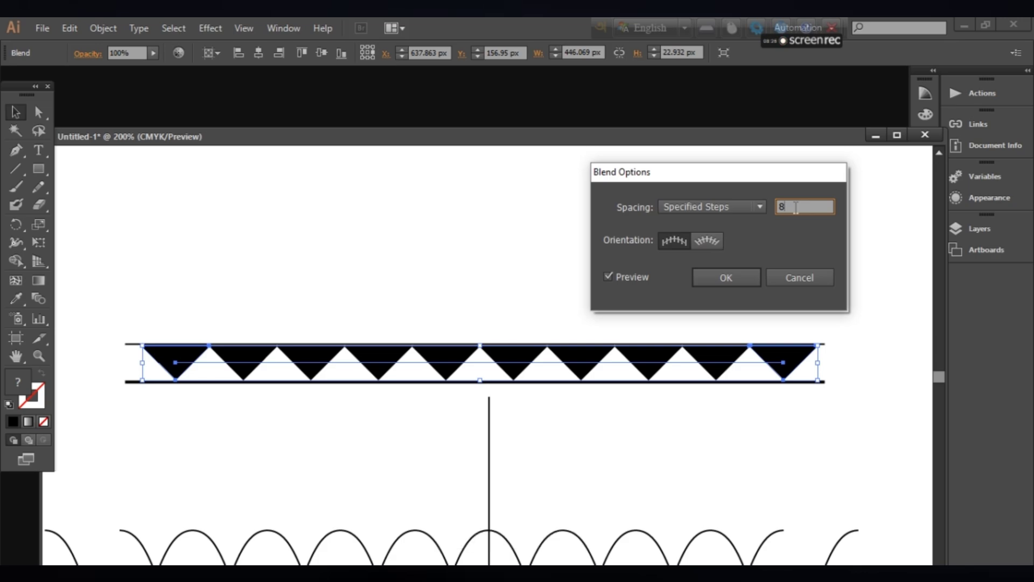
- Preview the triangle blend with 5 steps, return it to 8 steps and apply the blend options
key("Down")
key("Down")
key("Down")
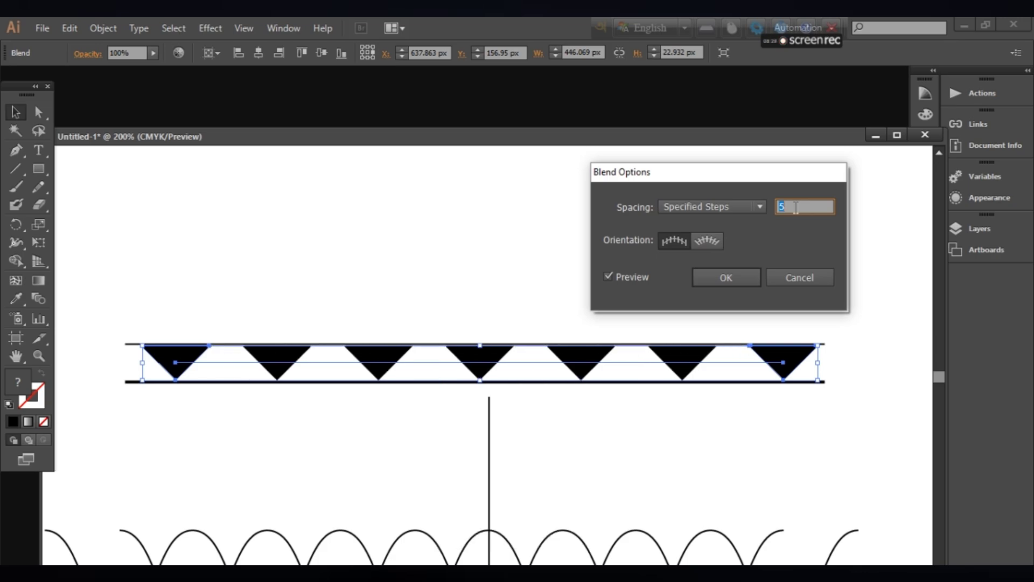
key("Up")
key("Up")
key("Up")
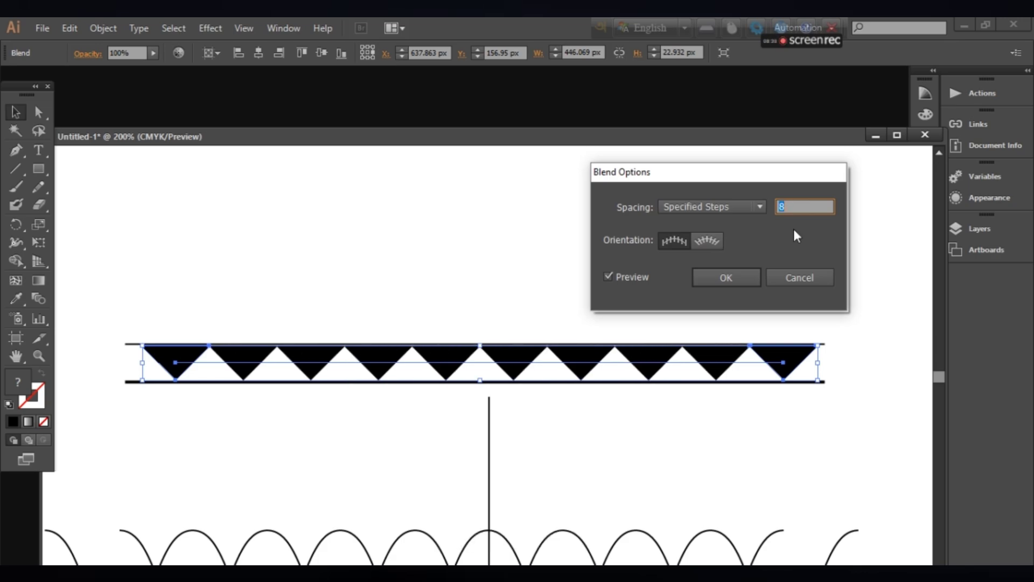
left_click(725, 277)
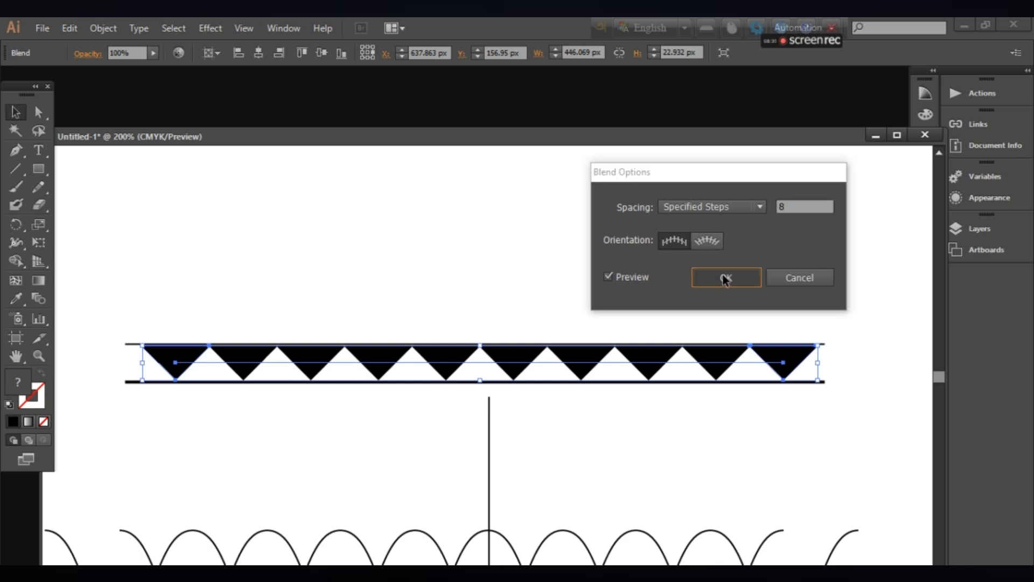
- Delete the leftover vertical line and move the grouped triangle band down to just above the wavy lines
left_click(529, 282)
scroll(580, 358, "down", 3)
left_click_drag(480, 351, 542, 370)
left_click(542, 368)
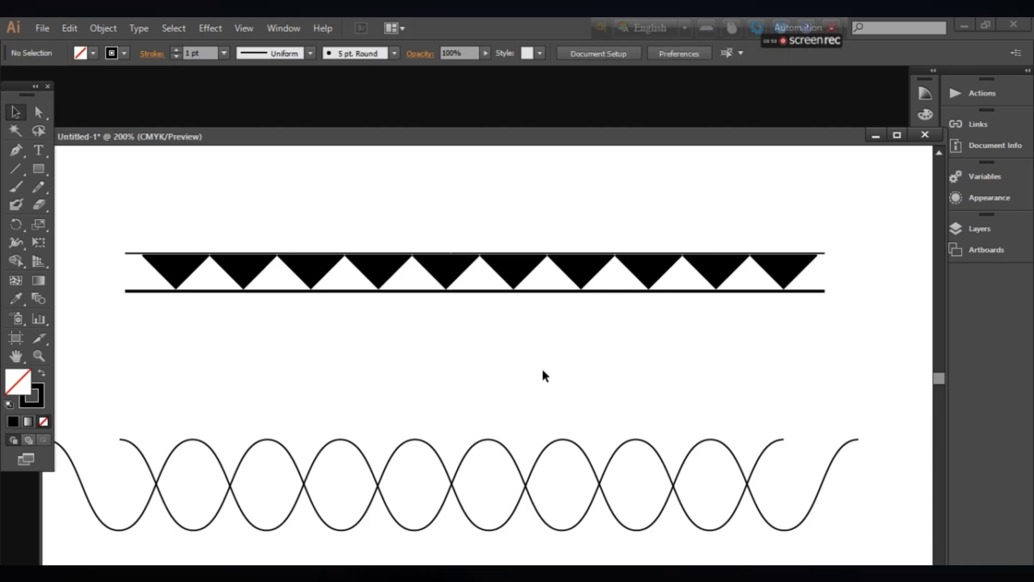
left_click_drag(584, 266, 596, 416)
scroll(516, 359, "down", 2)
- Reflect a copy of the triangle band across the horizontal axis
right_click(516, 359)
mouse_move(565, 465)
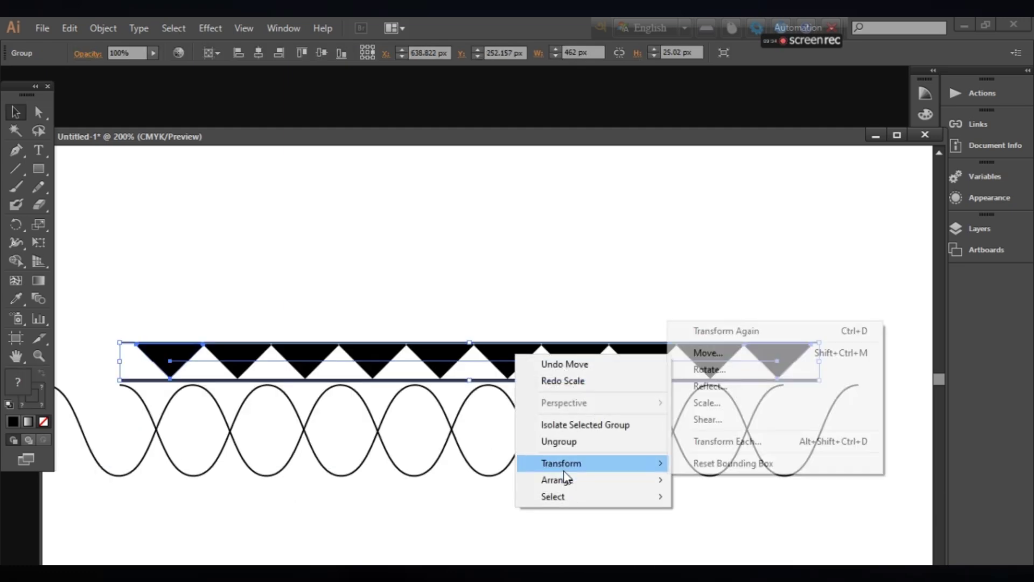
left_click(722, 385)
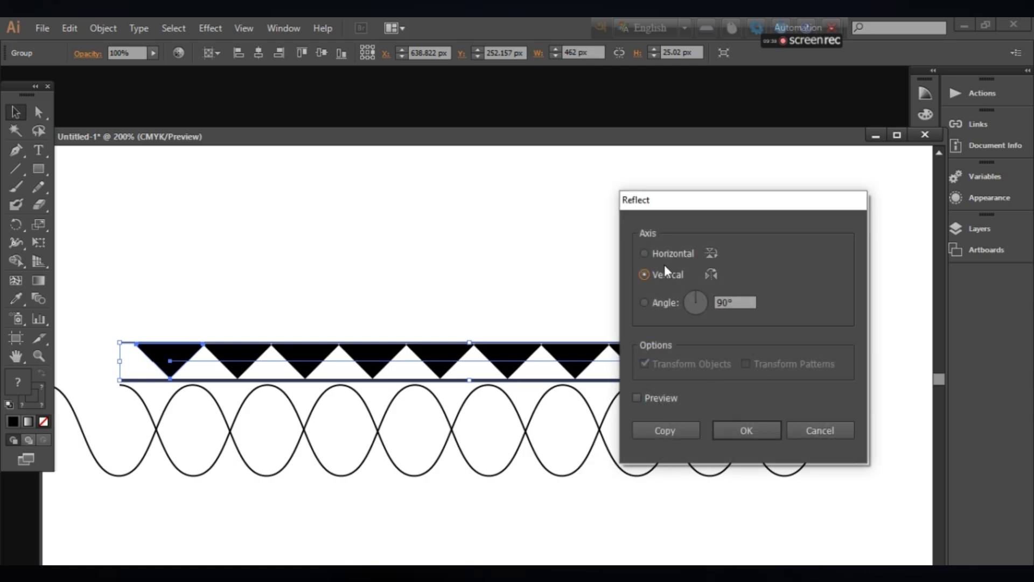
left_click(645, 254)
left_click(636, 397)
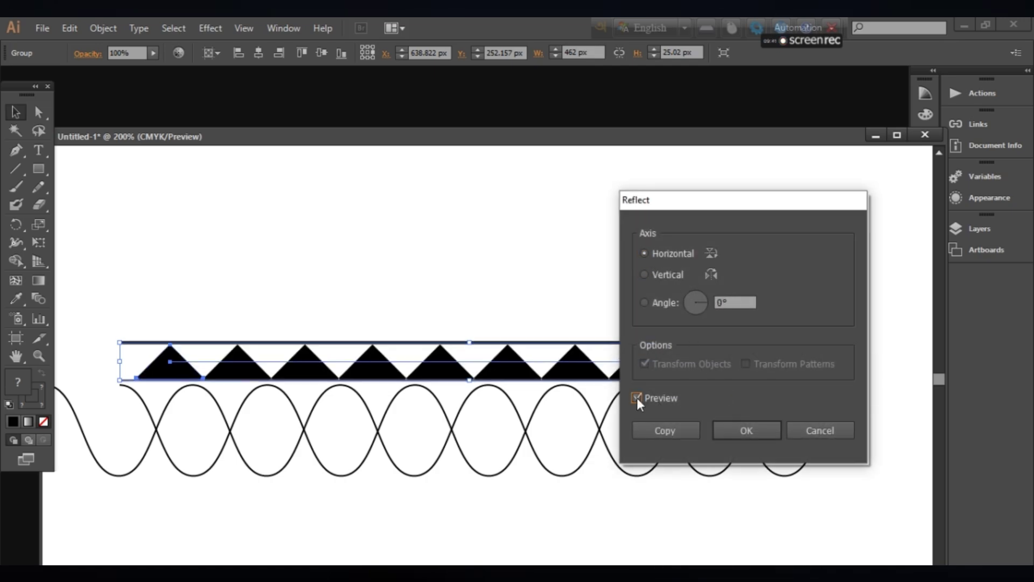
left_click(658, 431)
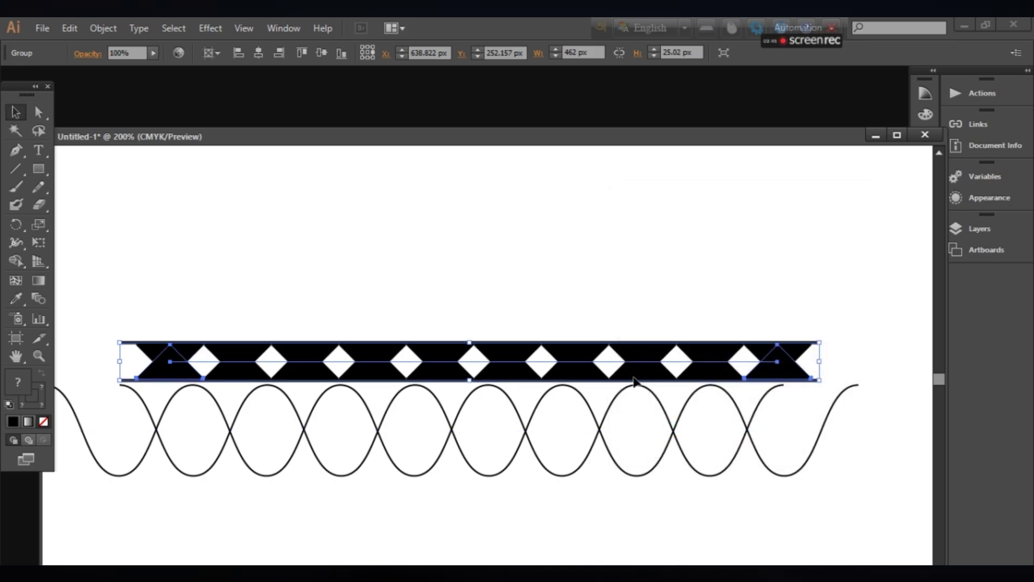
- Move the reflected triangle band straight down to just below the wavy lines
left_click_drag(635, 381, 617, 460)
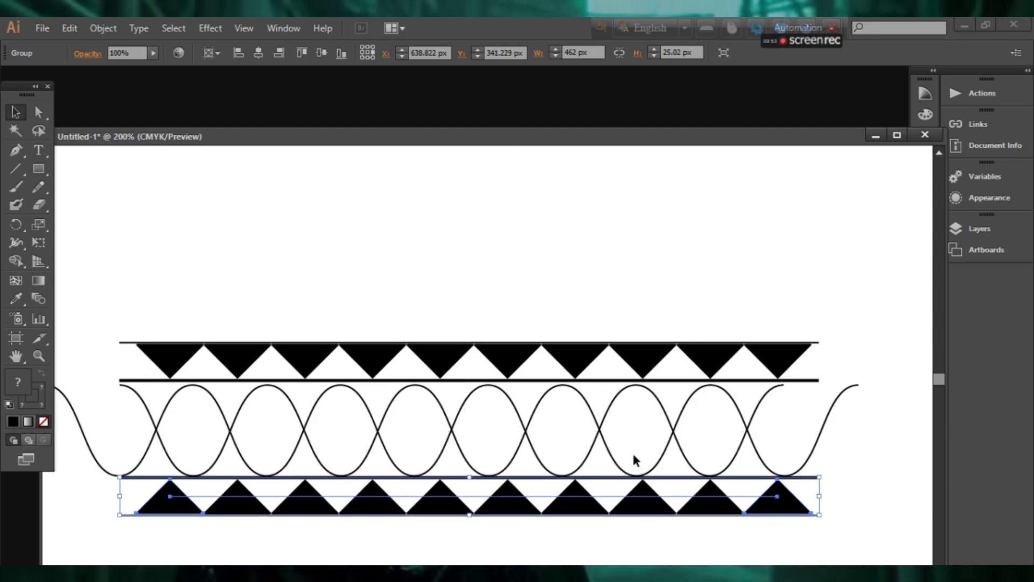
left_click(634, 458)
scroll(634, 458, "down", 2)
scroll(498, 330, "up", 3)
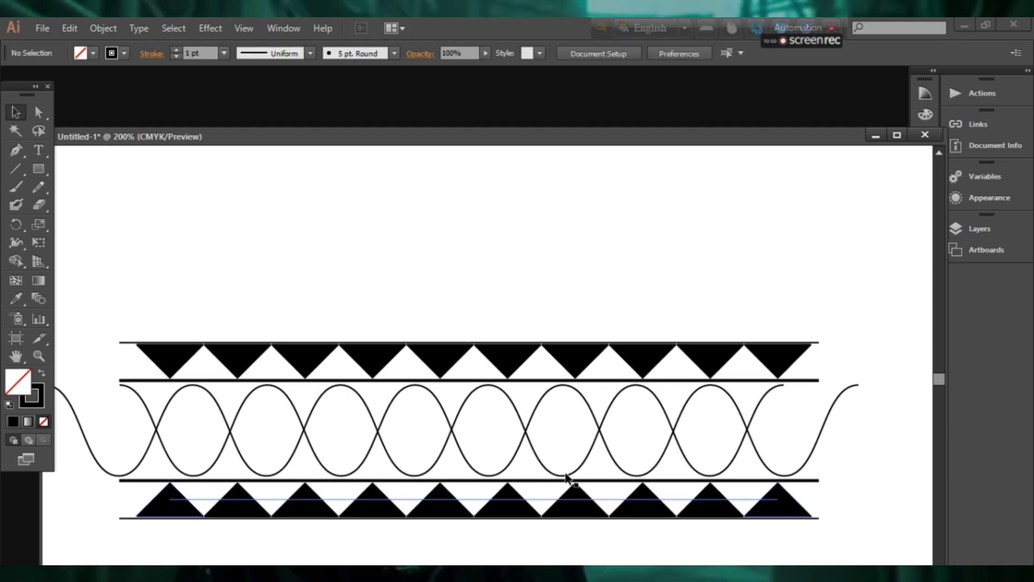
- Draw a circle about 43 px wide with the Ellipse tool in the empty area above the border
scroll(541, 474, "up", 3)
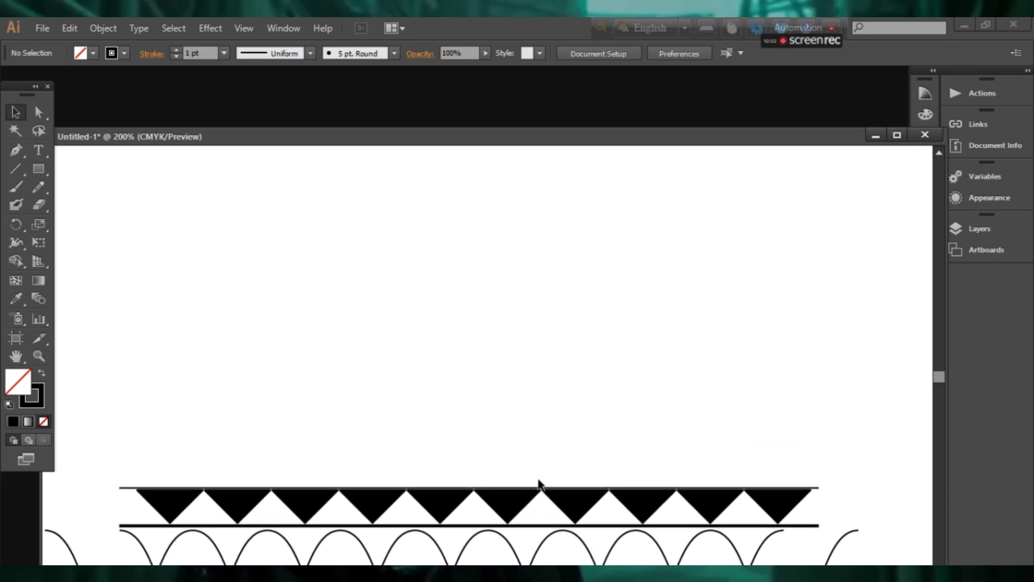
scroll(505, 387, "up", 1)
key("a")
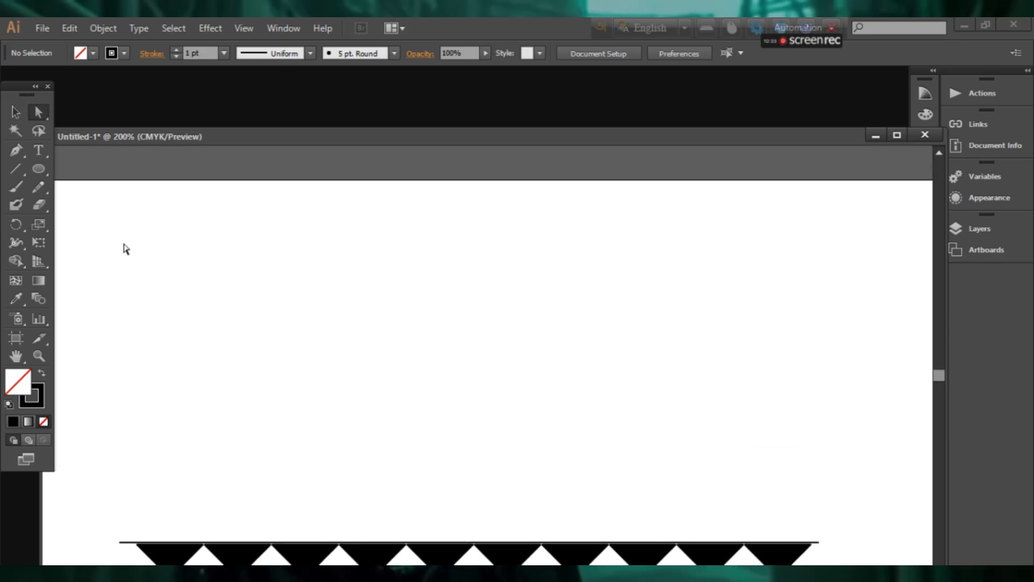
left_click(39, 168)
left_click_drag(276, 284, 341, 346)
- Pull the circle's top anchor point straight up by about 29 px to form an egg shape
left_click(39, 112)
left_click_drag(295, 266, 320, 297)
left_click(308, 284)
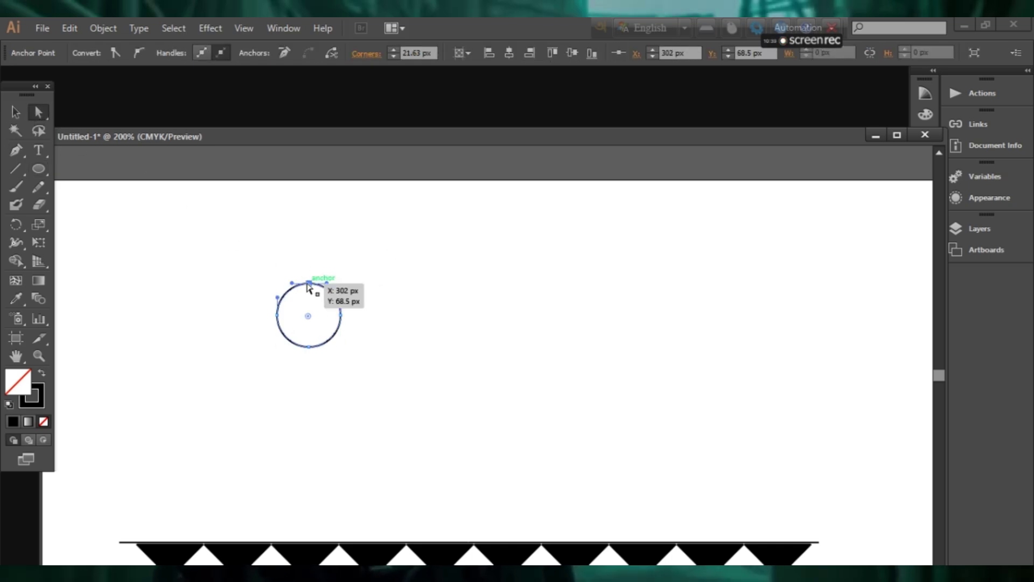
left_click_drag(310, 286, 309, 239)
left_click(416, 263)
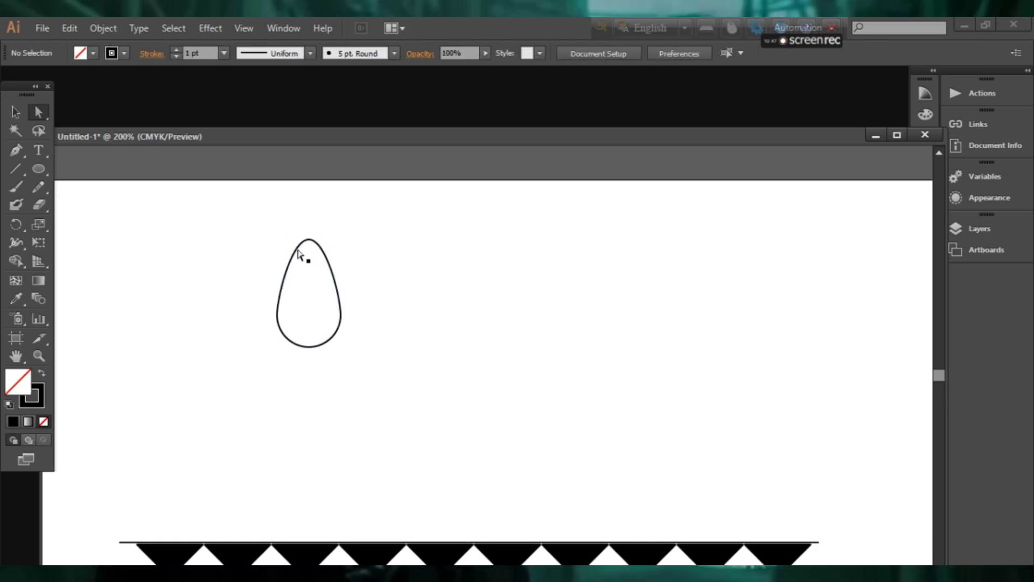
- Bend both handles of the top anchor point downward separately to turn the egg shape into a pointed teardrop
left_click_drag(289, 236, 335, 263)
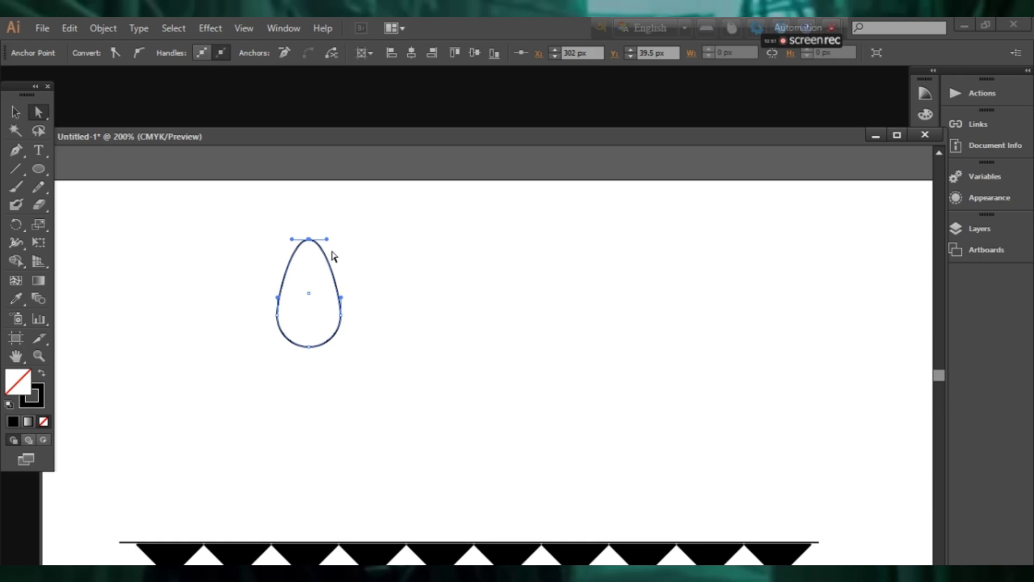
left_click_drag(328, 241, 330, 285)
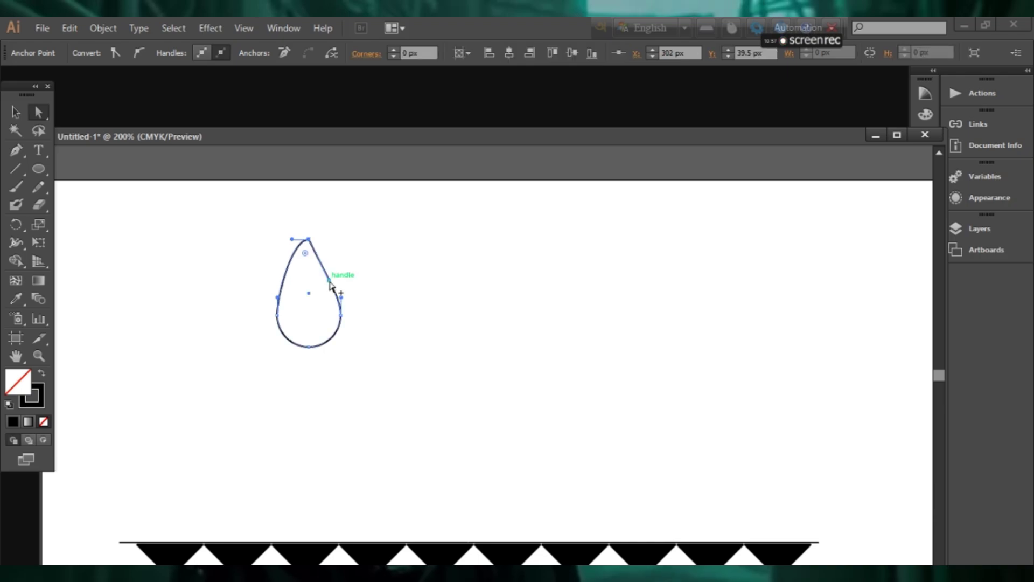
scroll(331, 286, "up", 2)
scroll(370, 265, "left", 3)
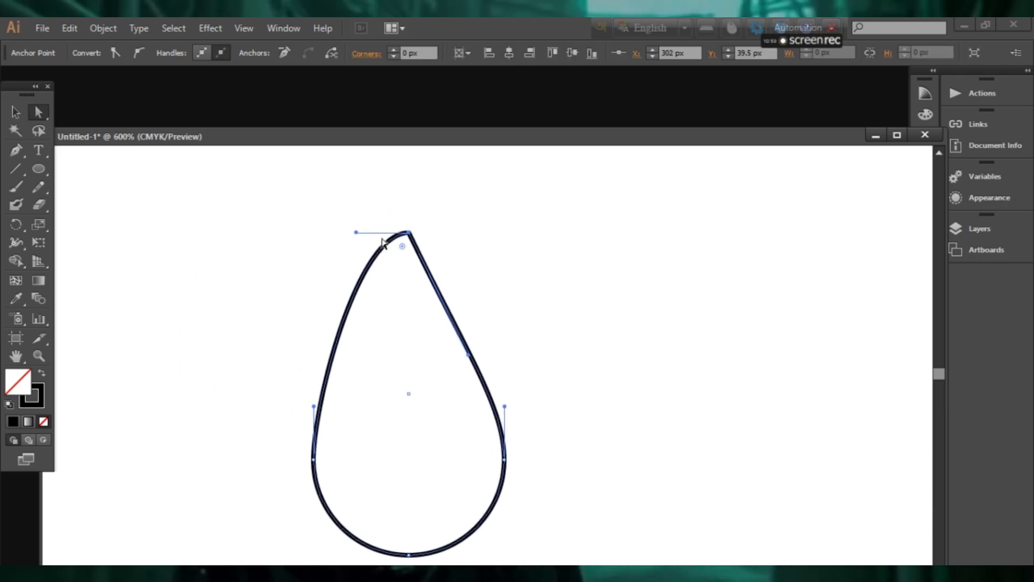
left_click_drag(355, 235, 354, 338)
scroll(555, 327, "down", 3)
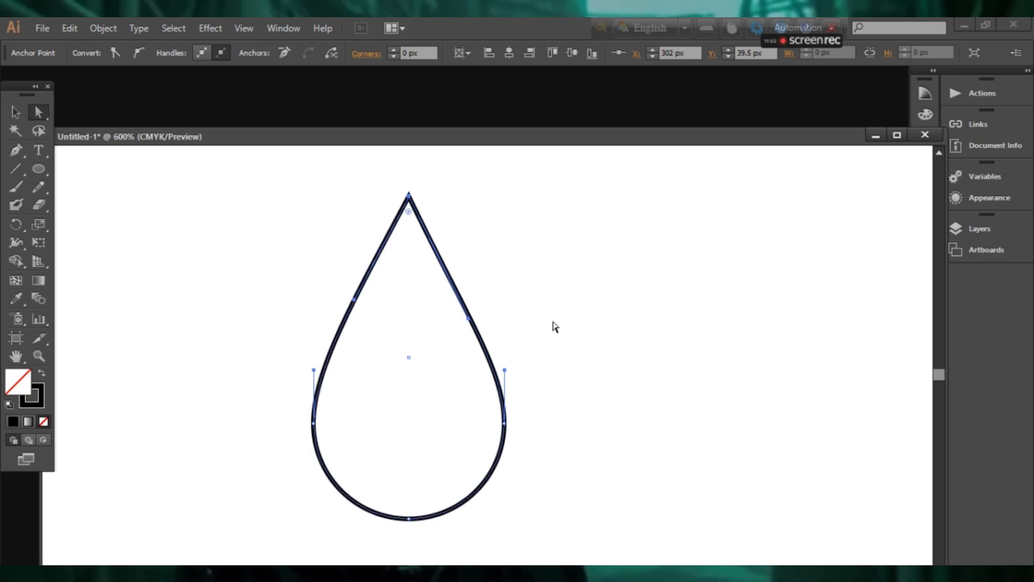
- Fill the teardrop with black and remove its stroke
left_click(15, 111)
key("ctrl+shift+a")
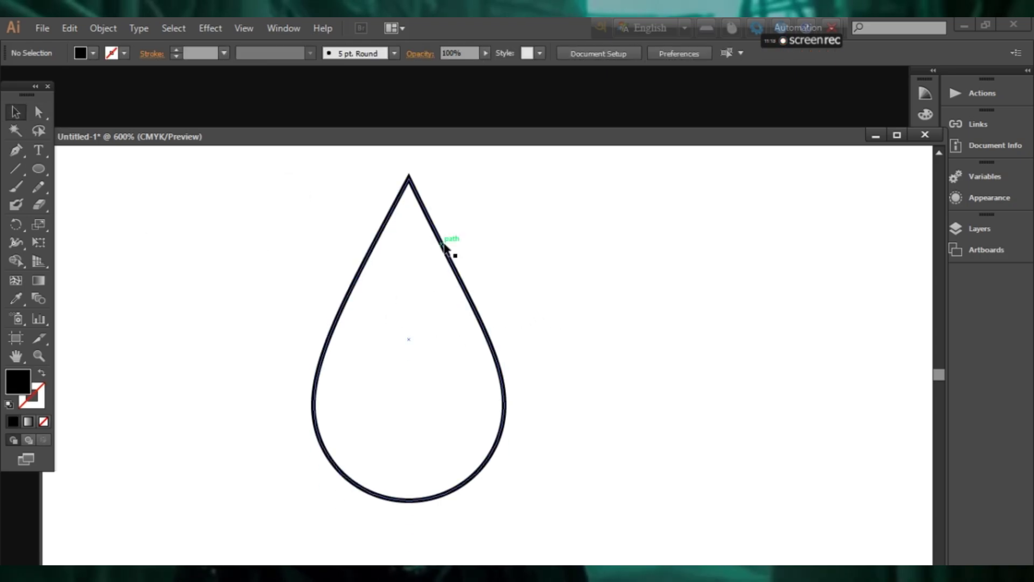
left_click(446, 238)
left_click(81, 52)
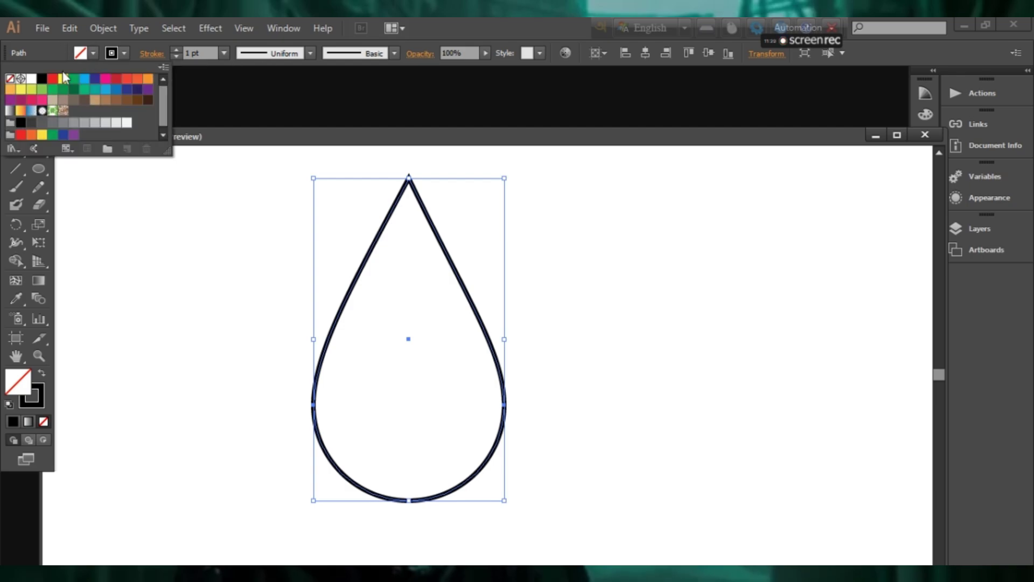
left_click(45, 79)
left_click(120, 54)
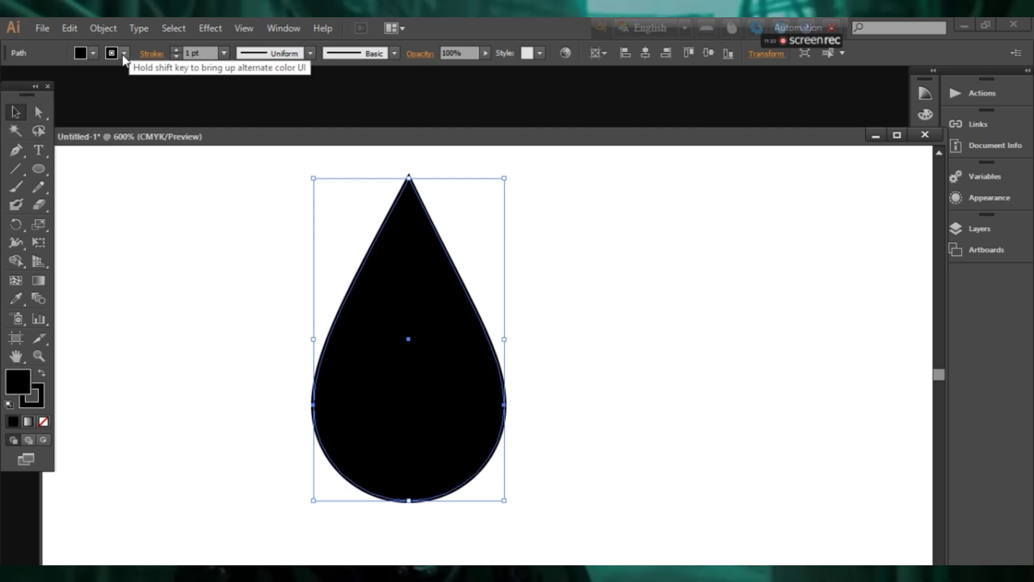
left_click(121, 53)
left_click(10, 79)
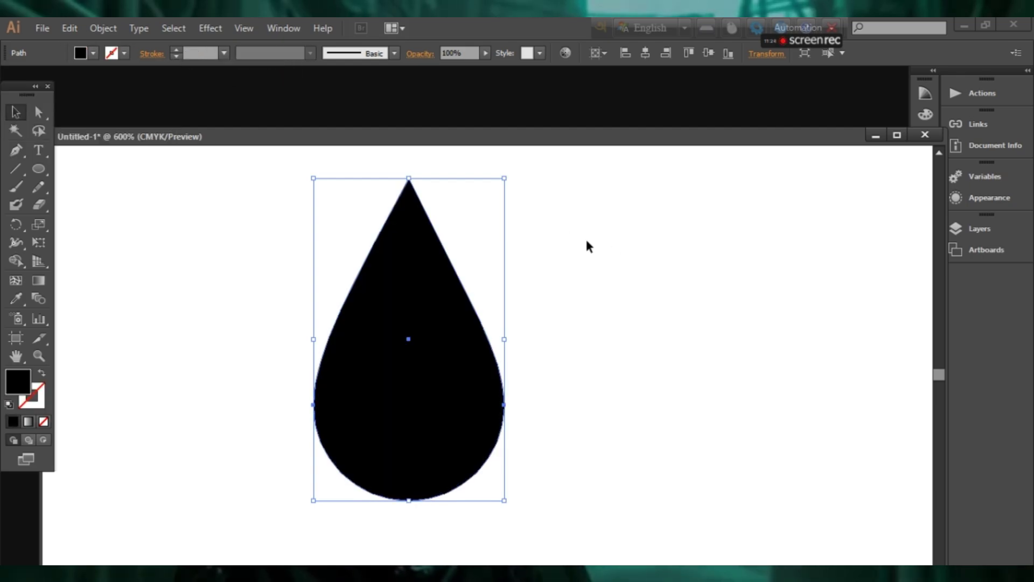
- Draw a small black circle just below the teardrop, centred on its vertical axis
scroll(450, 312, "down", 2)
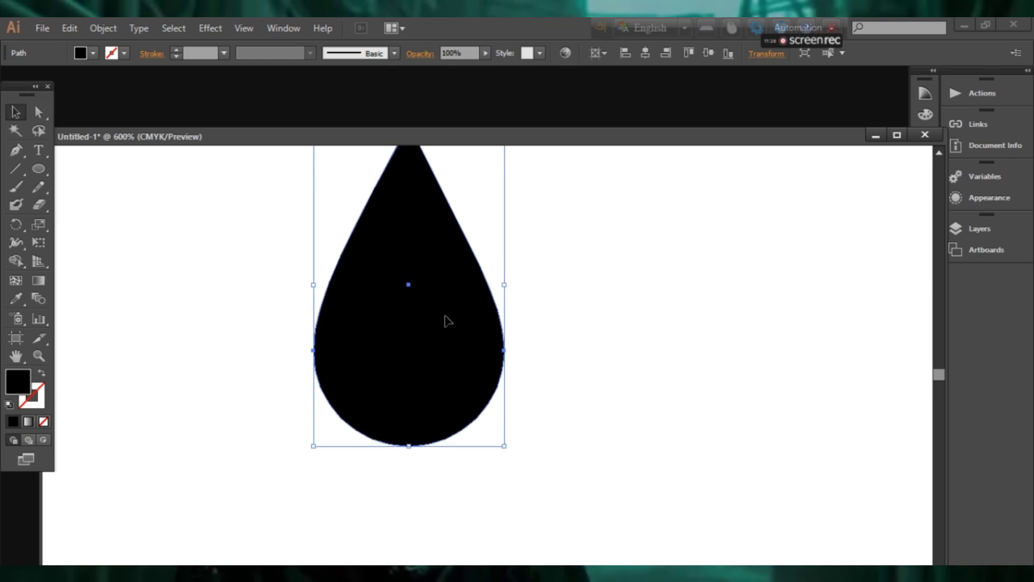
left_click_drag(34, 169, 92, 201)
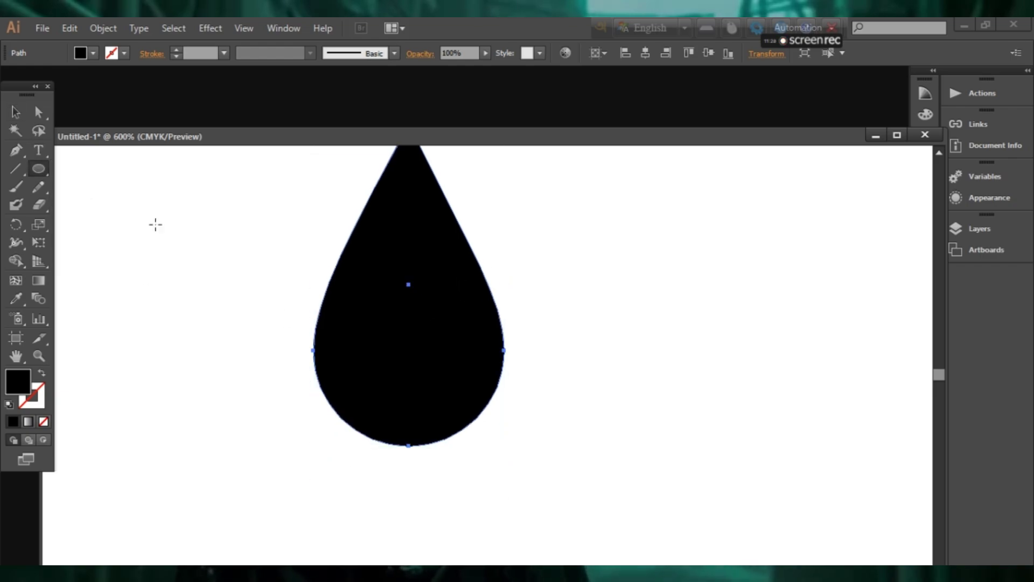
scroll(439, 334, "down", 3)
left_click_drag(377, 383, 417, 459)
key("v")
left_click_drag(444, 419, 439, 417)
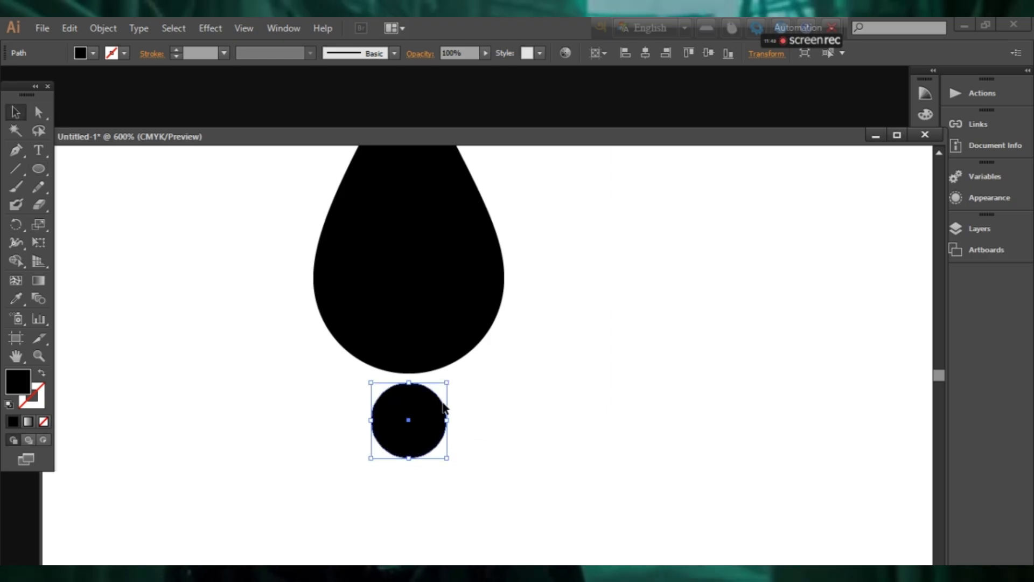
left_click(519, 397)
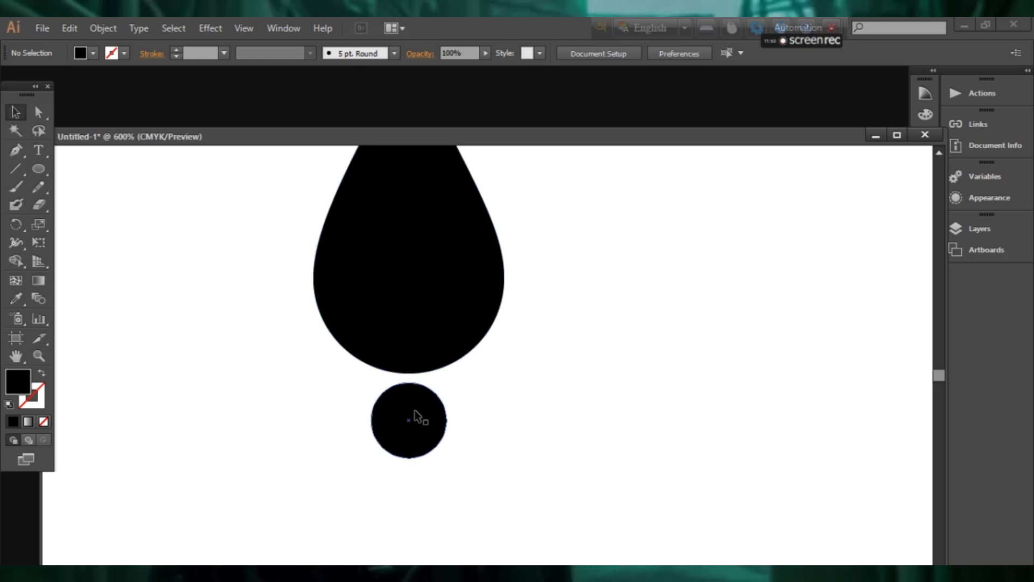
- Rotate a copy of the teardrop by 90° around the small circle's centre and repeat it twice to form four petals
left_click(393, 284)
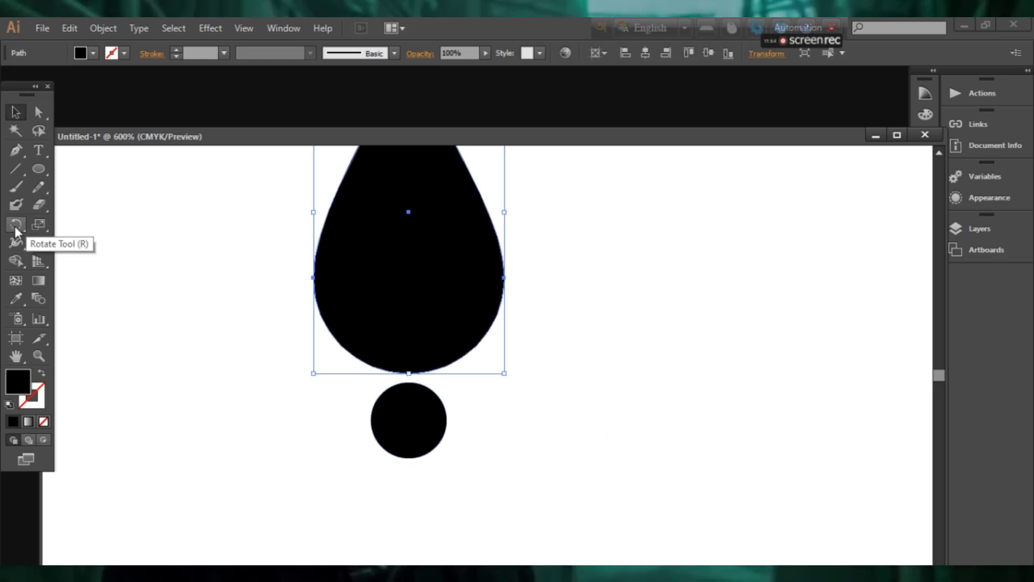
left_click(15, 225)
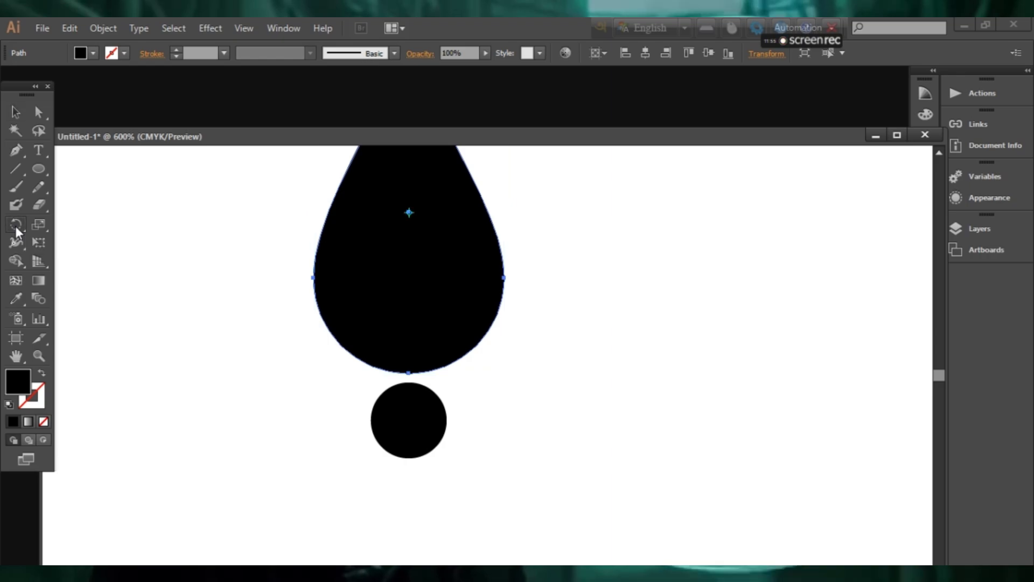
left_click(409, 420, "alt")
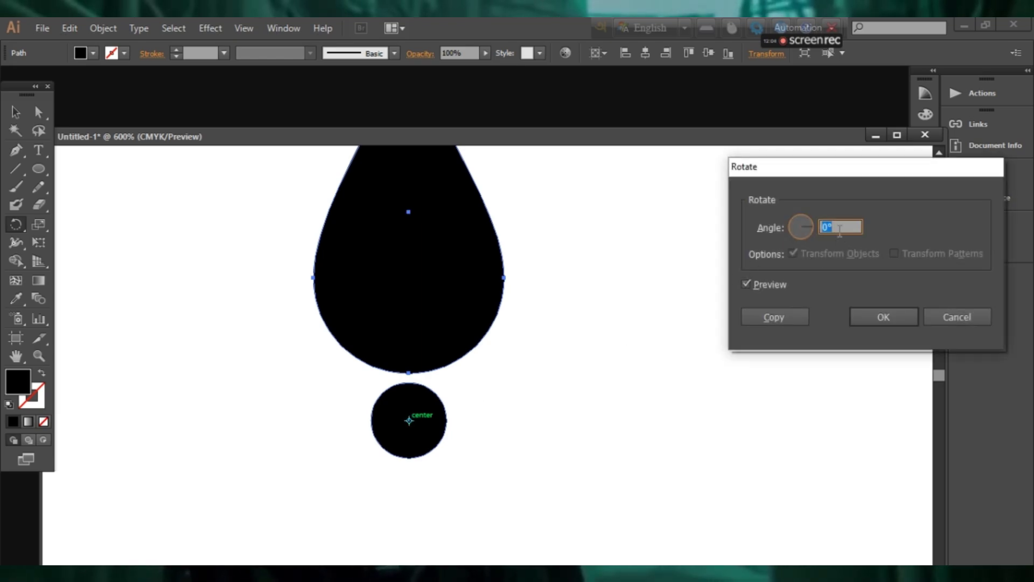
type("90")
left_click(765, 316)
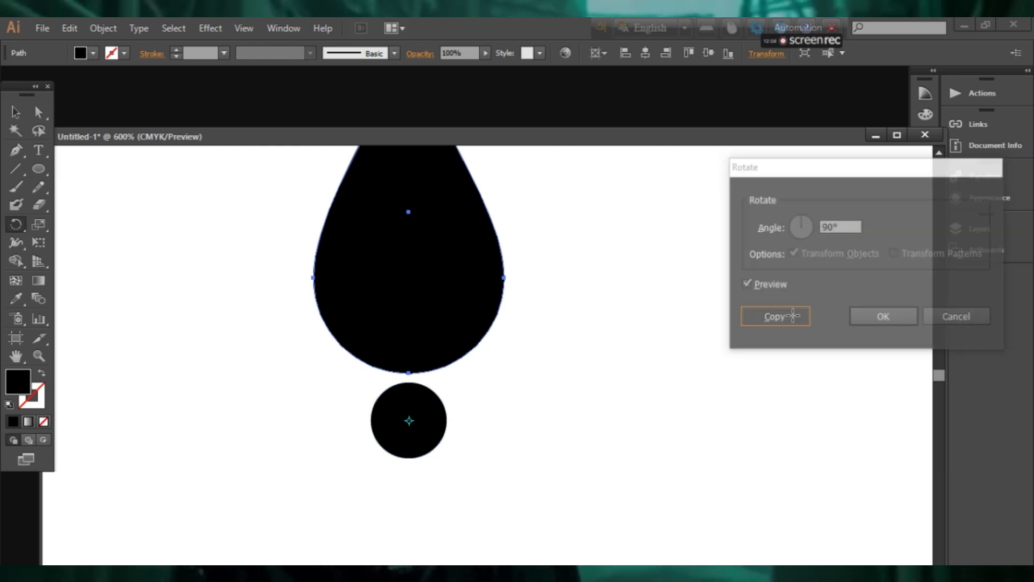
key("ctrl+d")
key("ctrl+d")
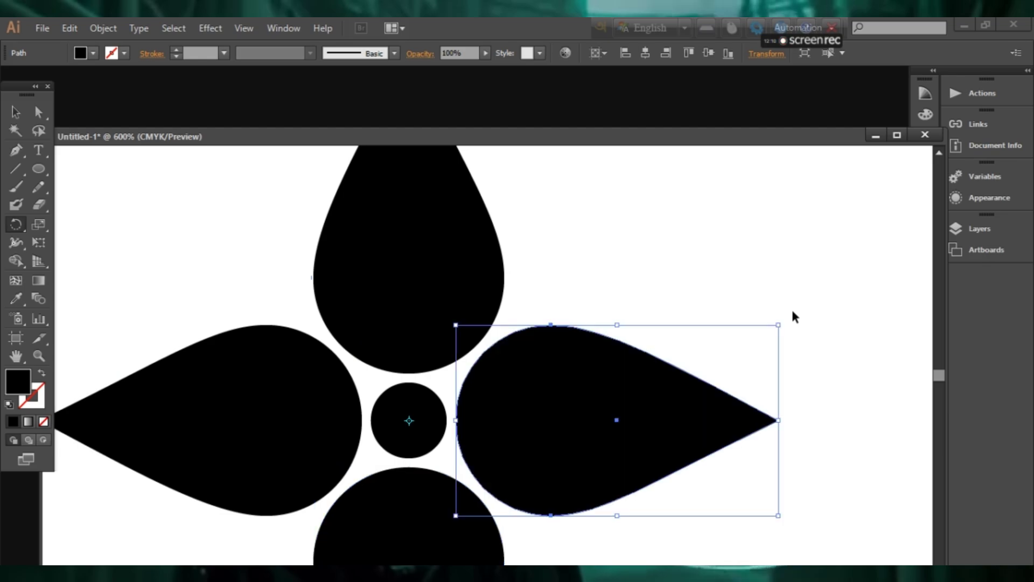
- Select the four petals with the small centre circle and group them into one flower
scroll(550, 276, "down", 3)
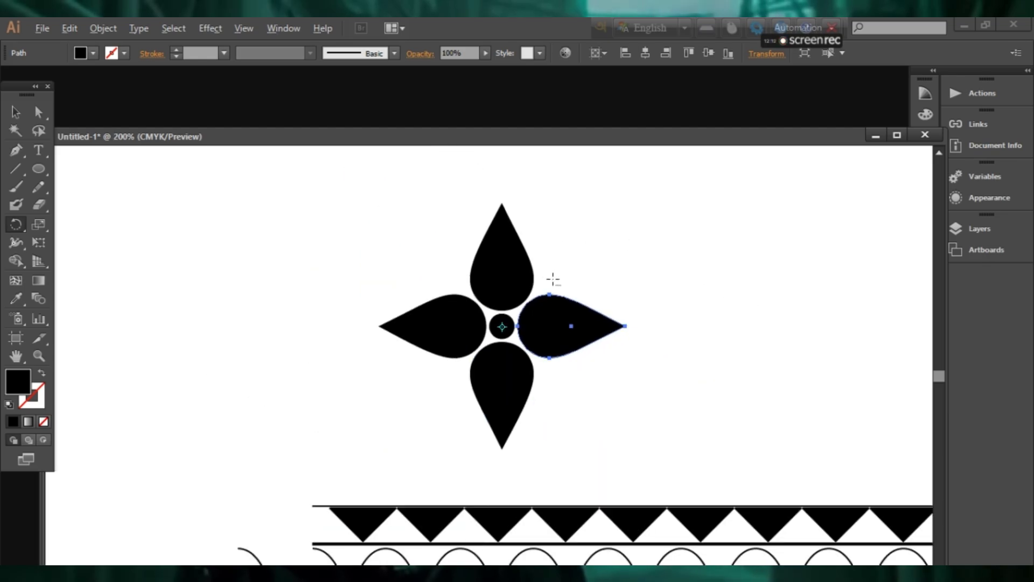
key("v")
left_click_drag(357, 193, 614, 396)
right_click(544, 327)
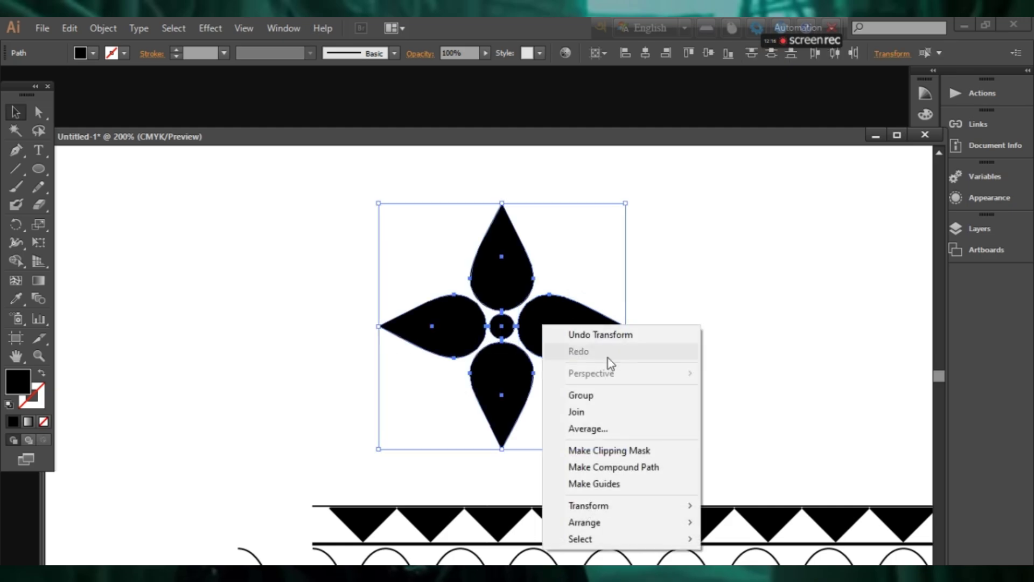
left_click(599, 400)
scroll(631, 237, "down", 1)
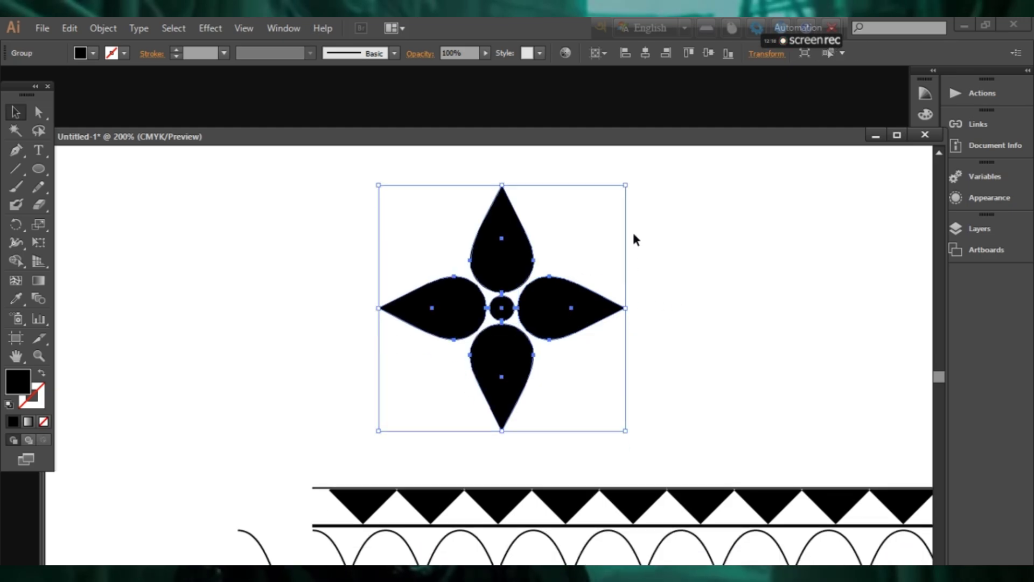
- Scale the flower down proportionally about its centre and place it between the wavy lines at the border's left end
left_click_drag(626, 185, 539, 269)
left_click(538, 268)
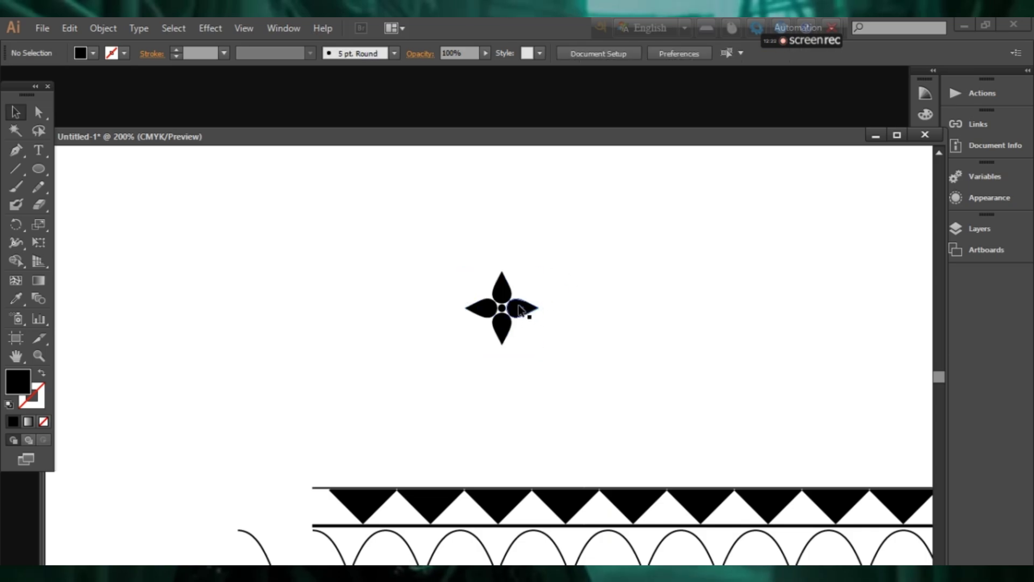
scroll(520, 310, "down", 3)
left_click_drag(501, 235, 315, 493)
left_click(407, 488)
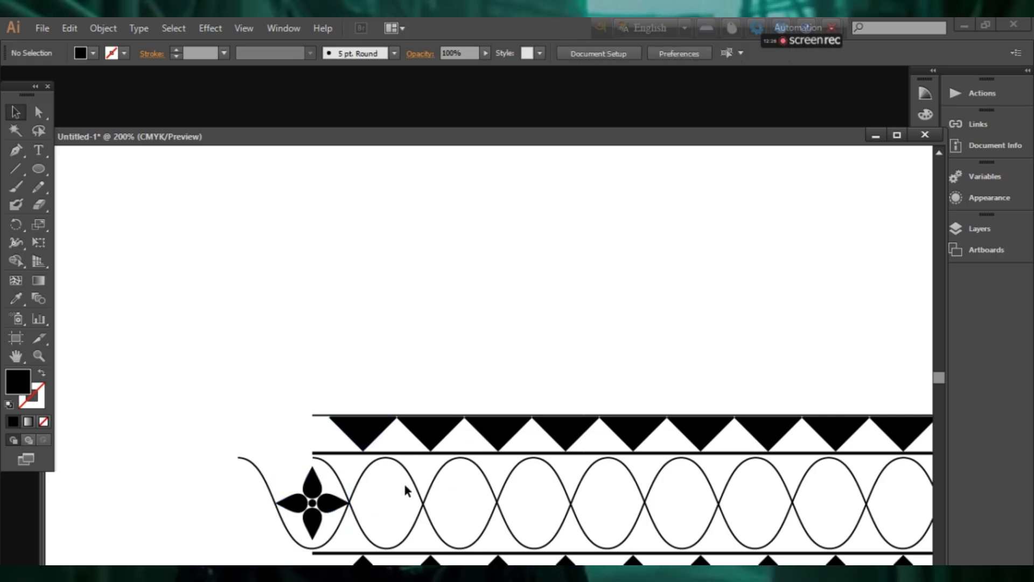
- Copy the flower along the wavy lines so that every loop up to the border's right end holds one, nudging copies into place
scroll(326, 503, "up", 1)
scroll(316, 520, "up", 1)
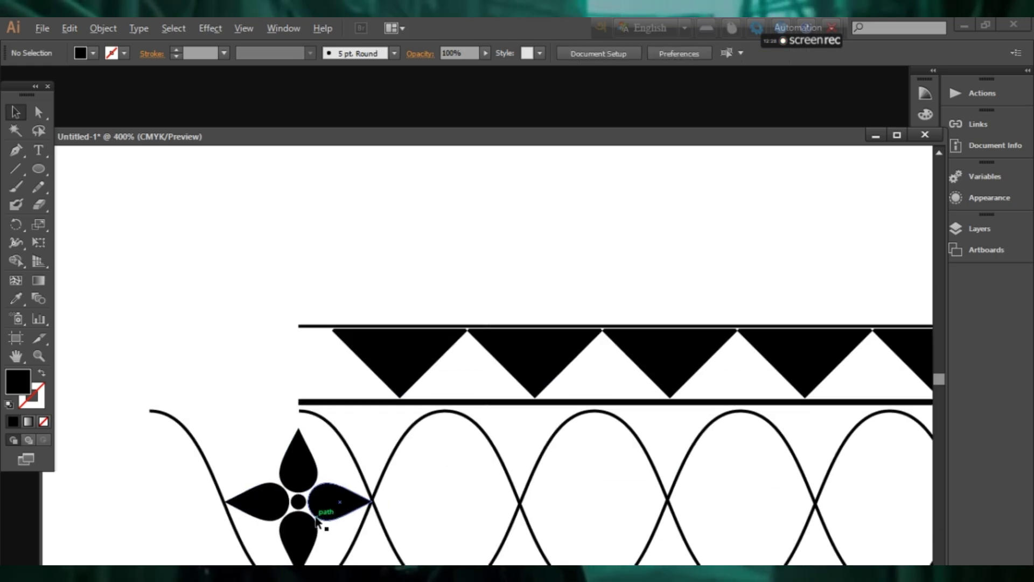
left_click(310, 479)
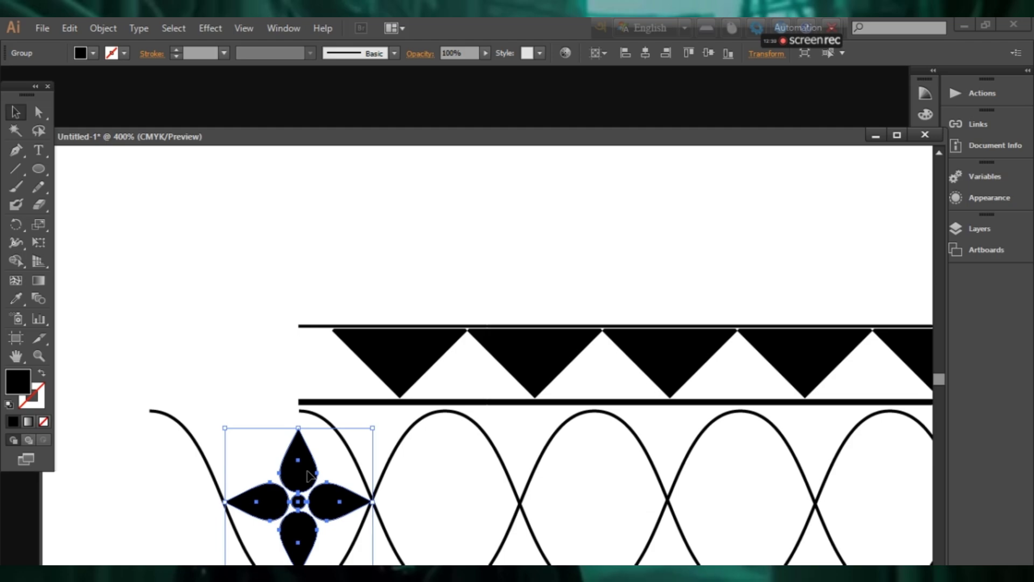
left_click_drag(314, 477, 904, 466)
left_click_drag(836, 477, 684, 473)
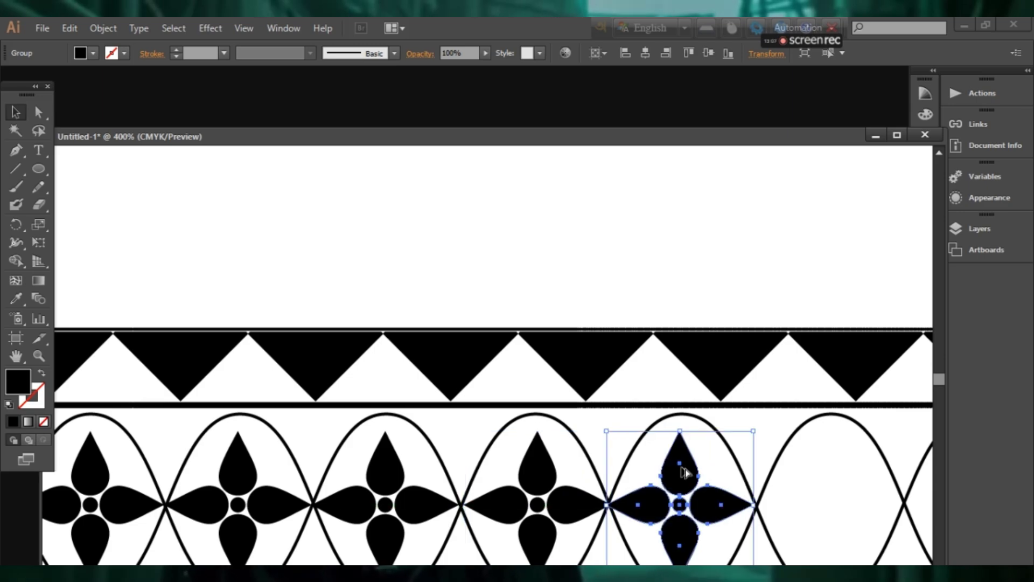
key("Right")
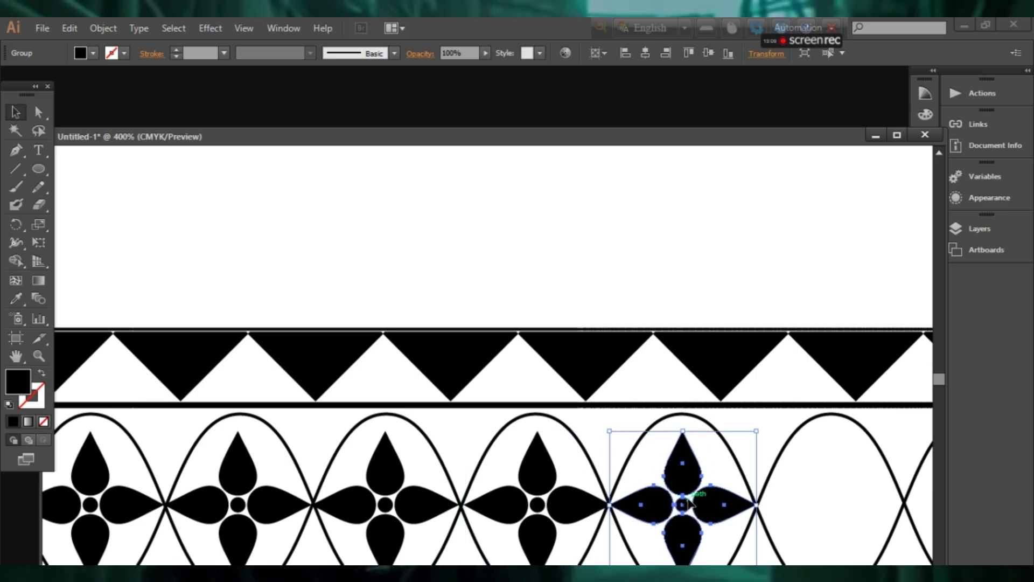
left_click(796, 491)
left_click_drag(750, 479, 884, 413)
left_click(299, 410)
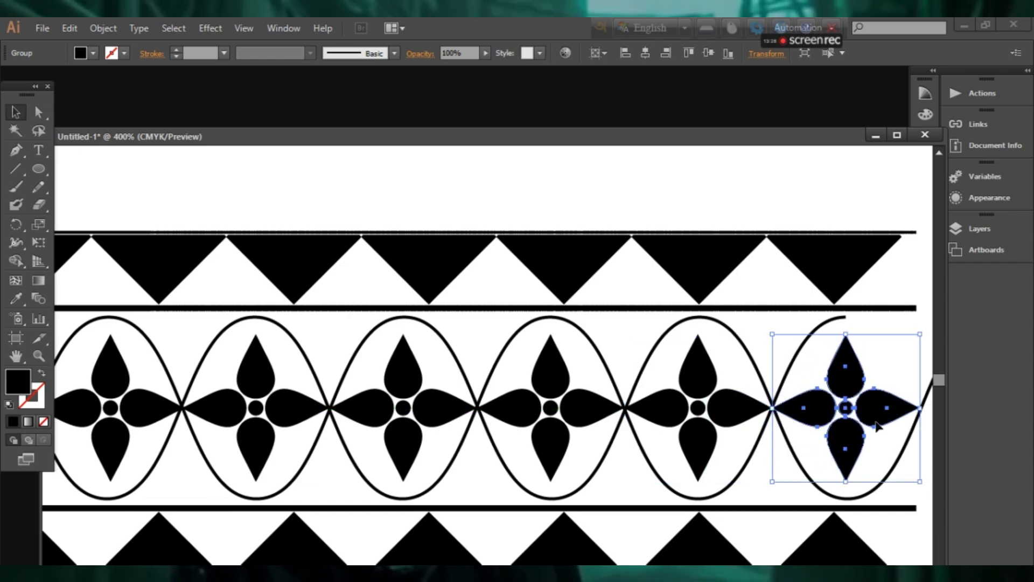
scroll(764, 461, "down", 1)
key("ctrl+1")
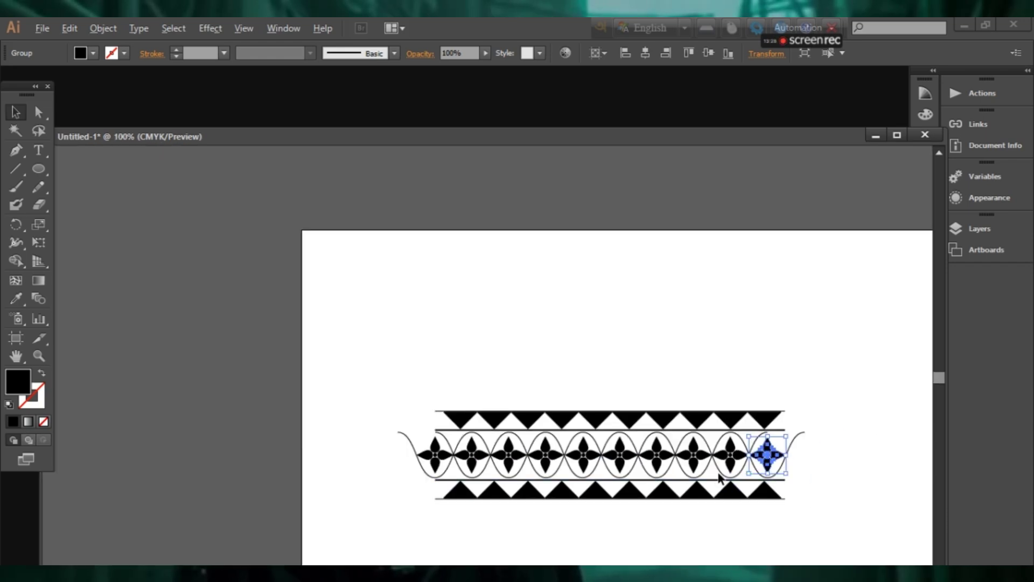
left_click(656, 344)
- Expand the upper triangle band with Object, Fill and Stroke included
key("ctrl+equal")
key("ctrl+equal")
left_click_drag(612, 307, 614, 169)
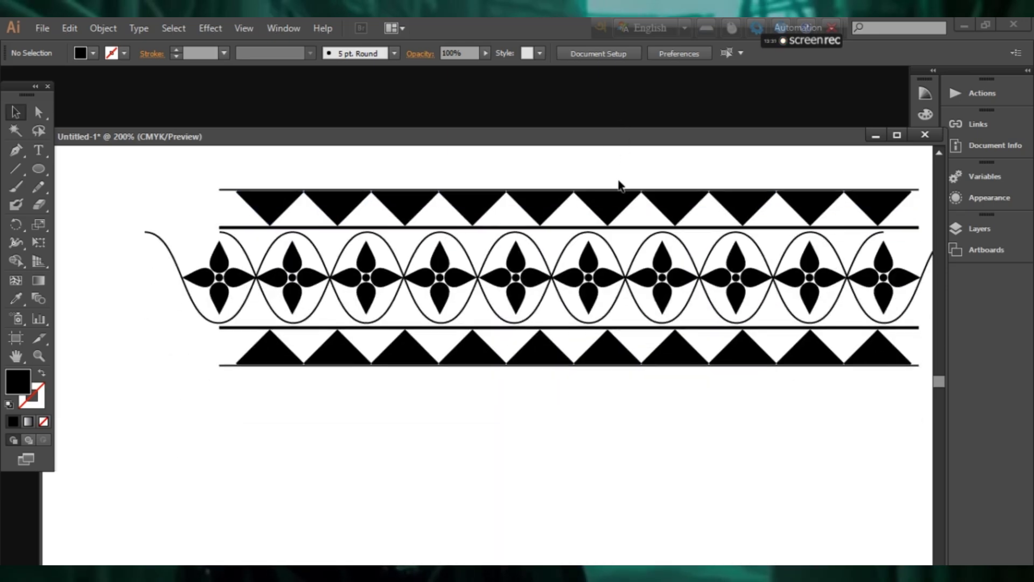
left_click_drag(640, 403, 593, 455)
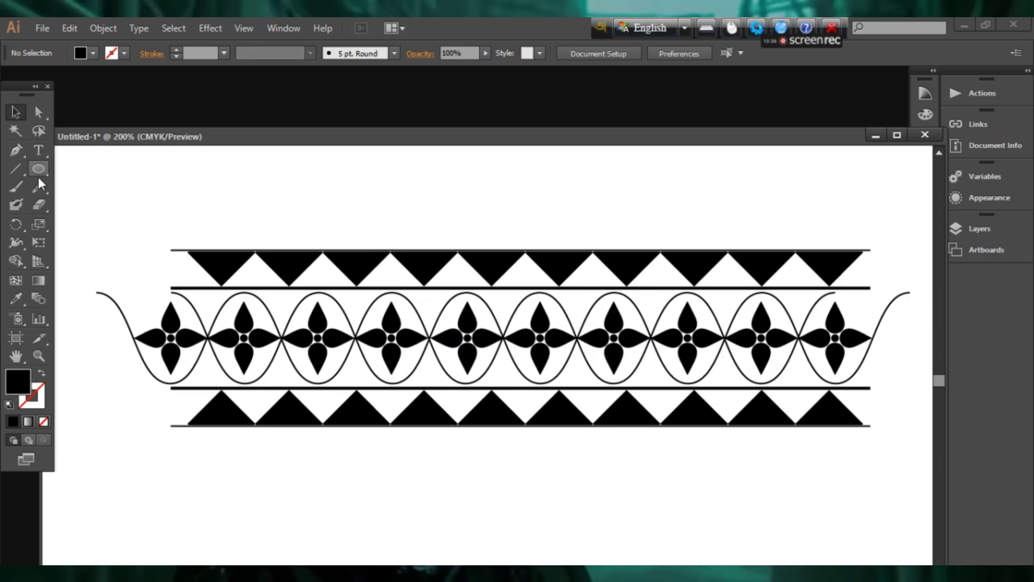
left_click(431, 264)
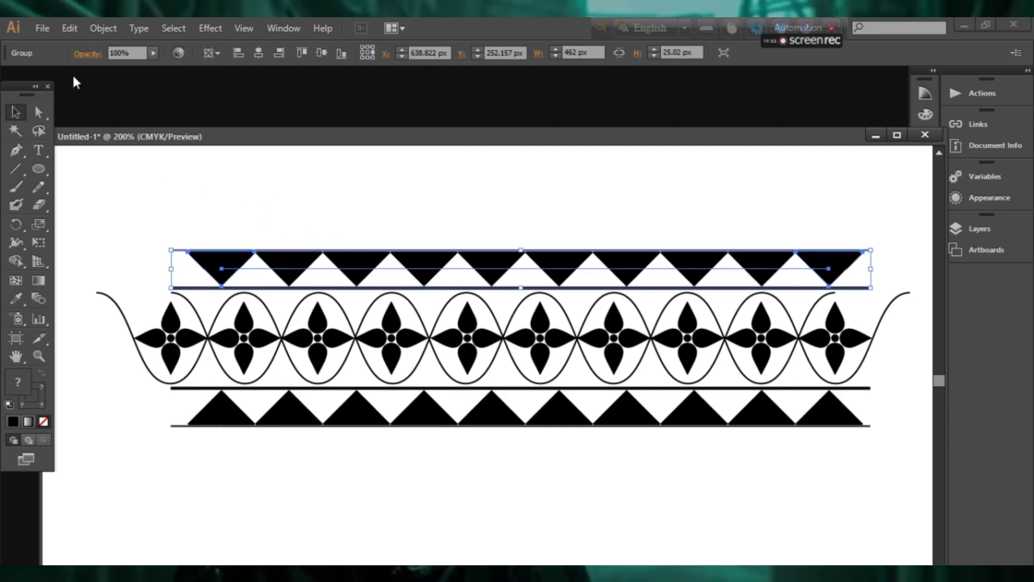
left_click(89, 28)
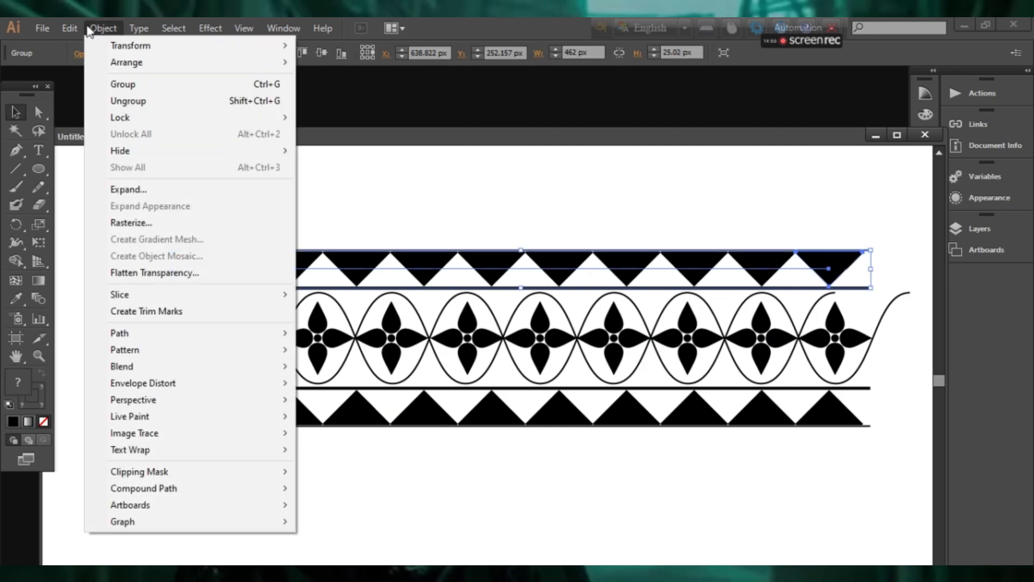
left_click(120, 185)
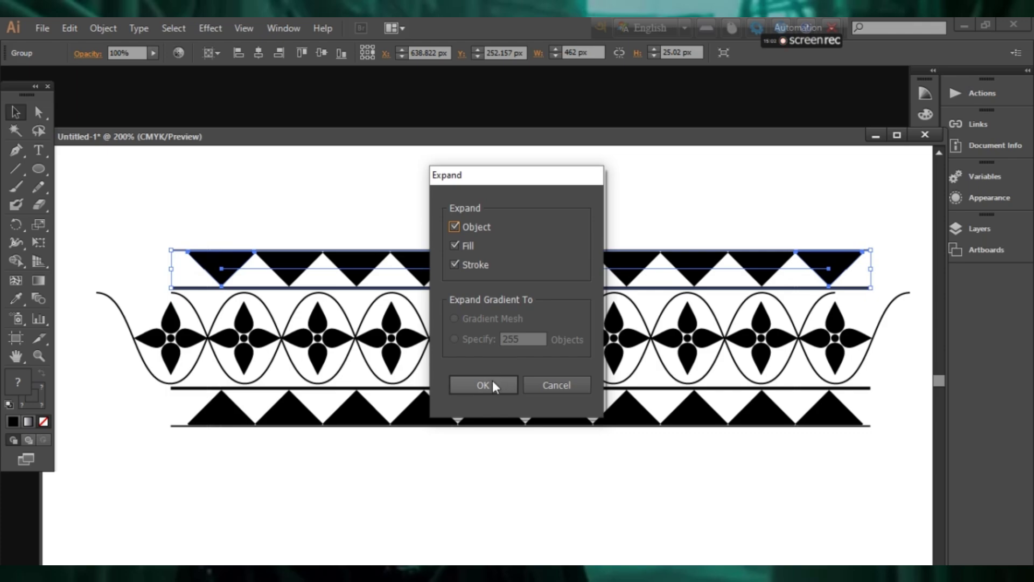
left_click(484, 385)
- Expand the lower triangle band
left_click_drag(150, 388, 290, 428)
left_click(165, 400)
left_click_drag(219, 433, 243, 412)
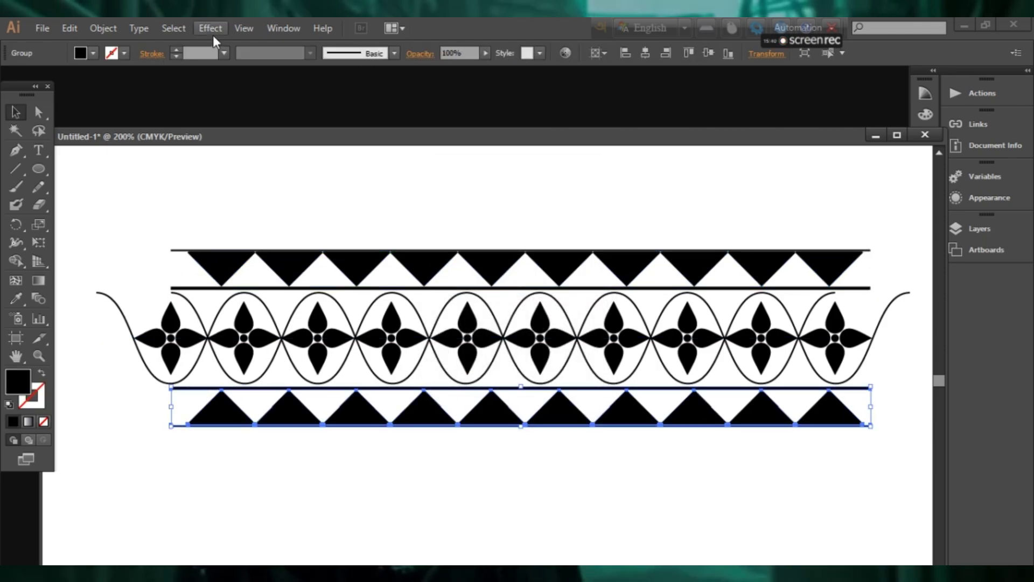
left_click(102, 29)
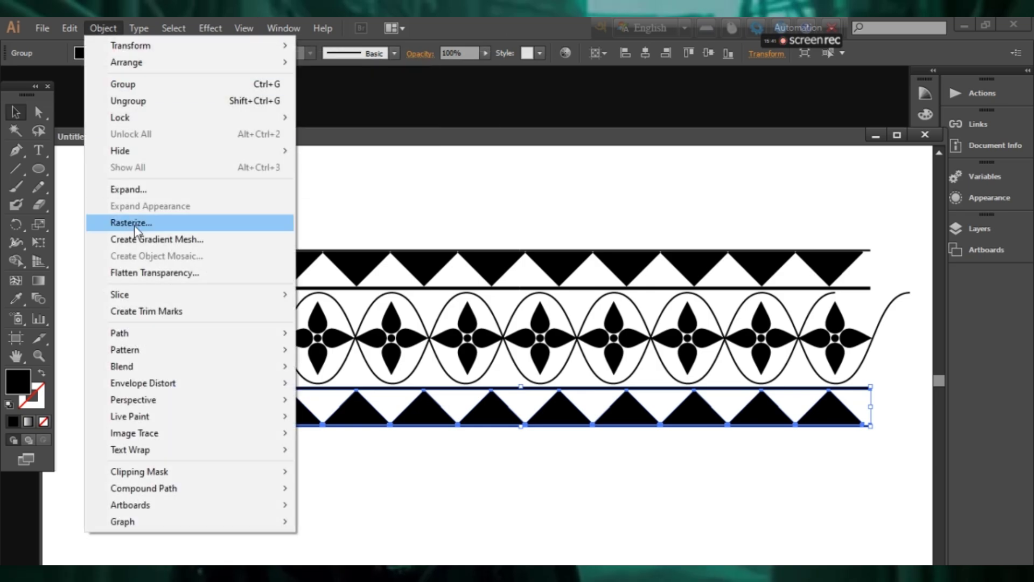
left_click(148, 192)
left_click(293, 201)
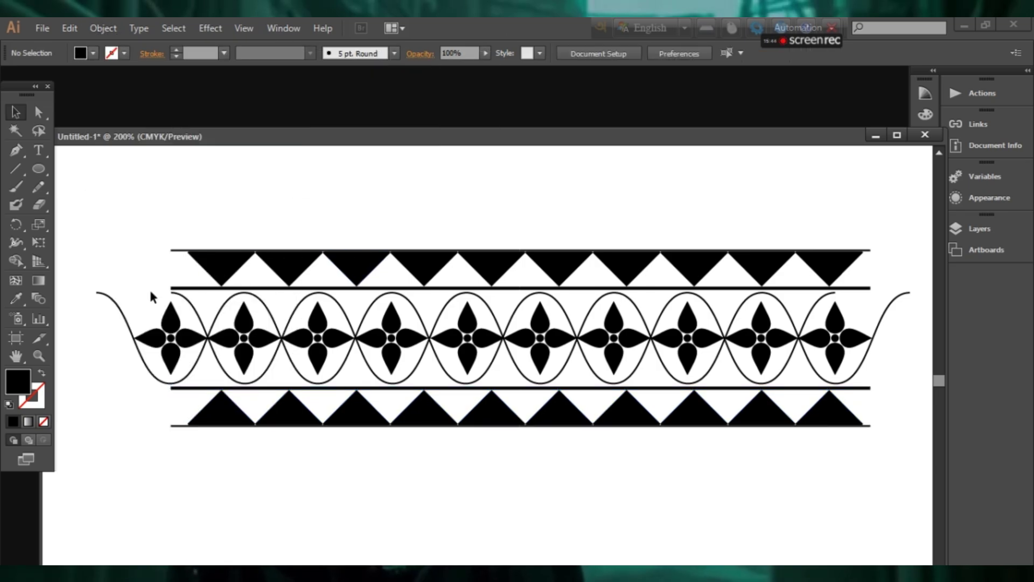
- Draw two vertical lines with a 1 pt black stroke across the whole border, through the first and last crossings between full wave loops
left_click(16, 170)
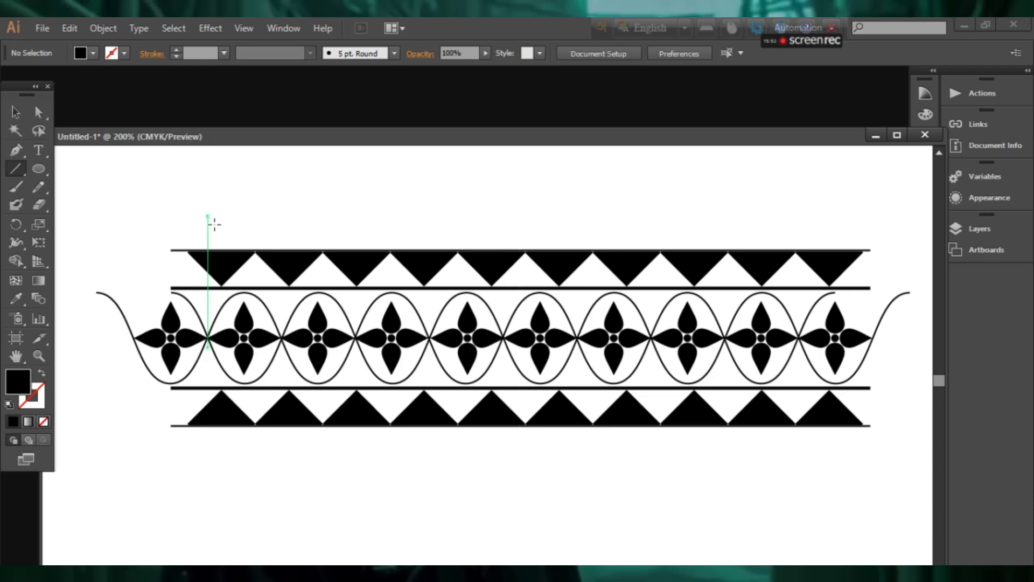
left_click_drag(208, 238, 207, 459)
left_click(125, 53)
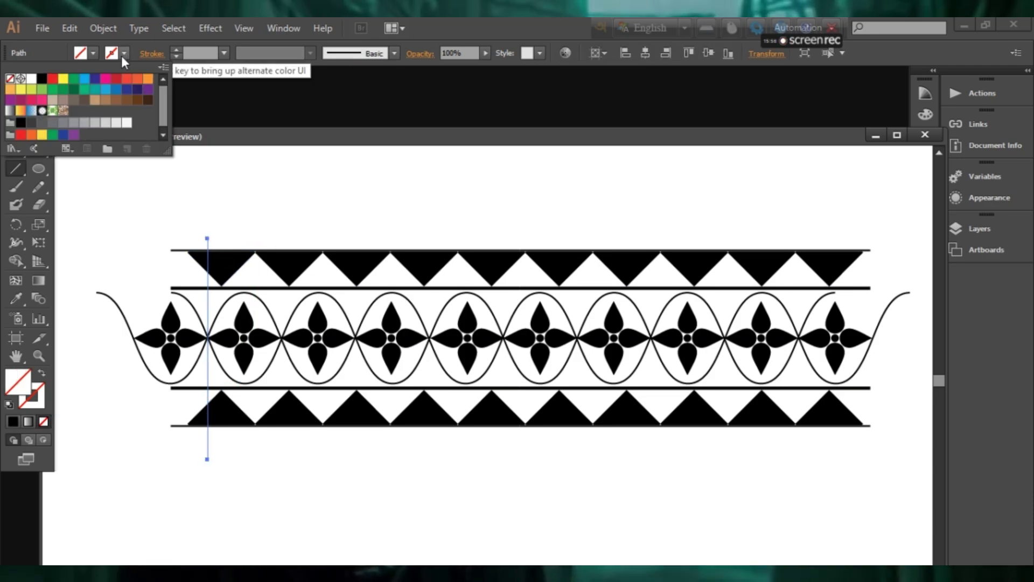
left_click(42, 79)
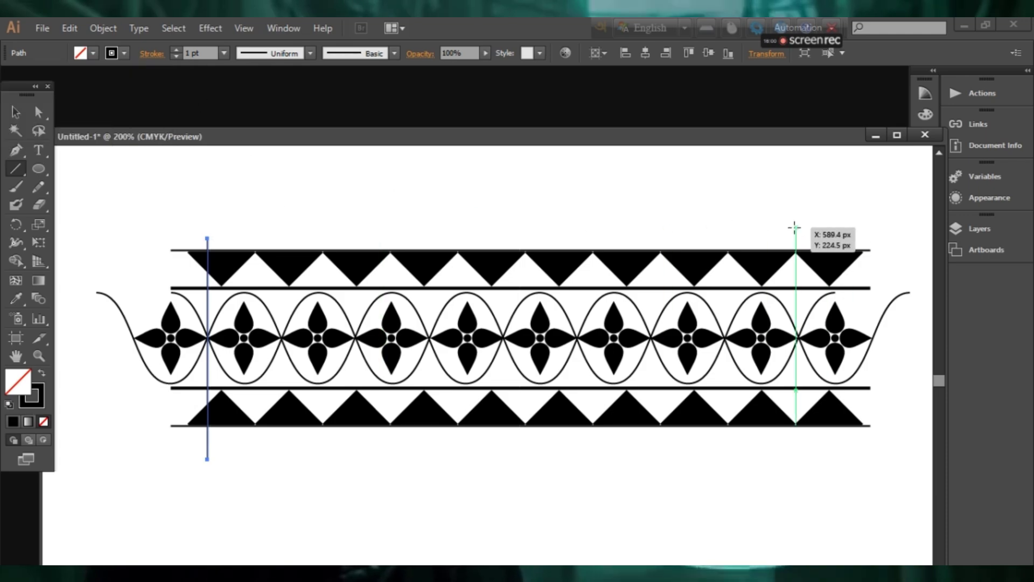
left_click_drag(800, 227, 798, 514)
- Select all artwork and remove everything to the right of the right vertical line with the Shape Builder
key("v")
key("ctrl+a")
left_click_drag(877, 419, 806, 367)
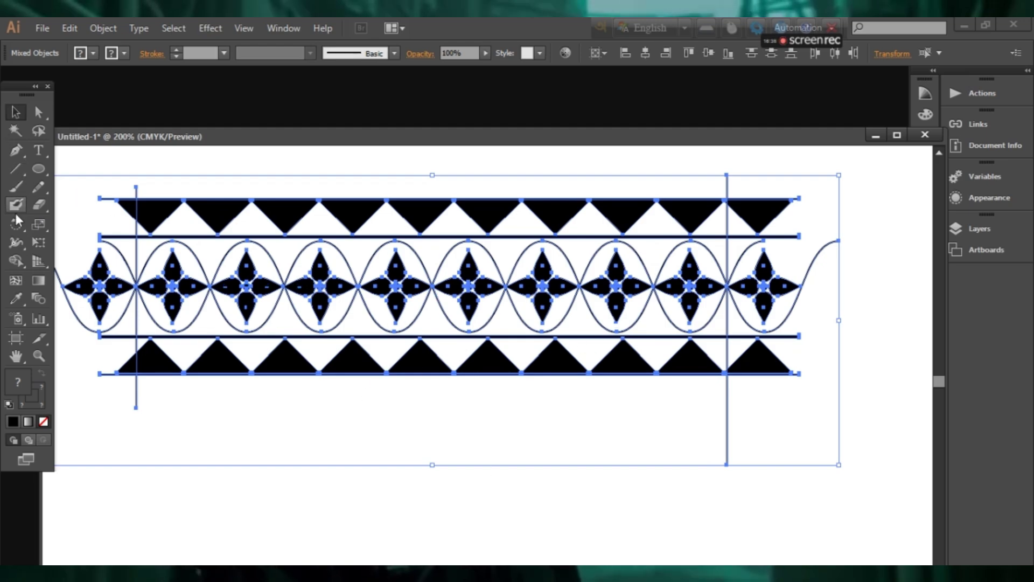
left_click(8, 261)
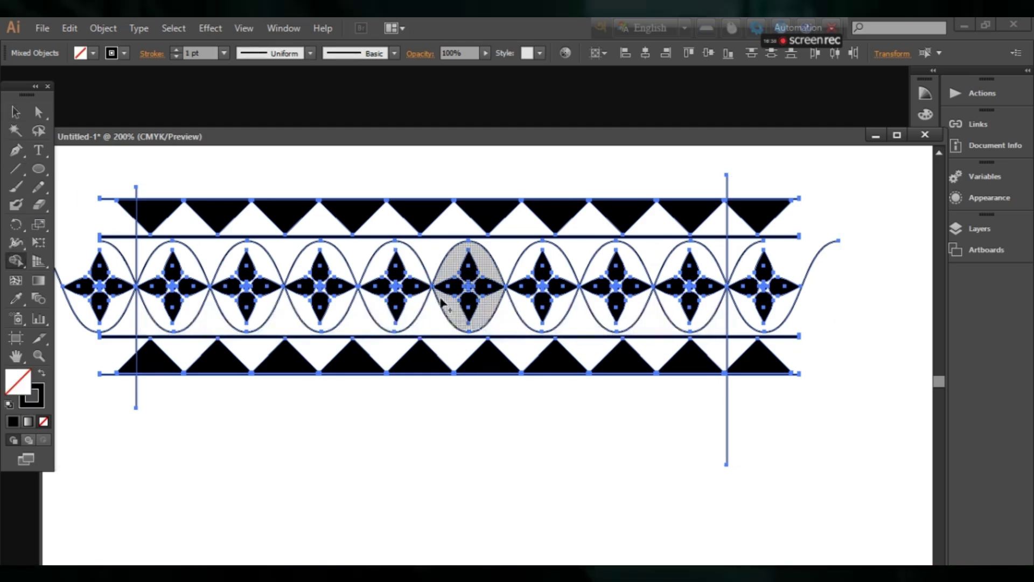
left_click(767, 365, "alt")
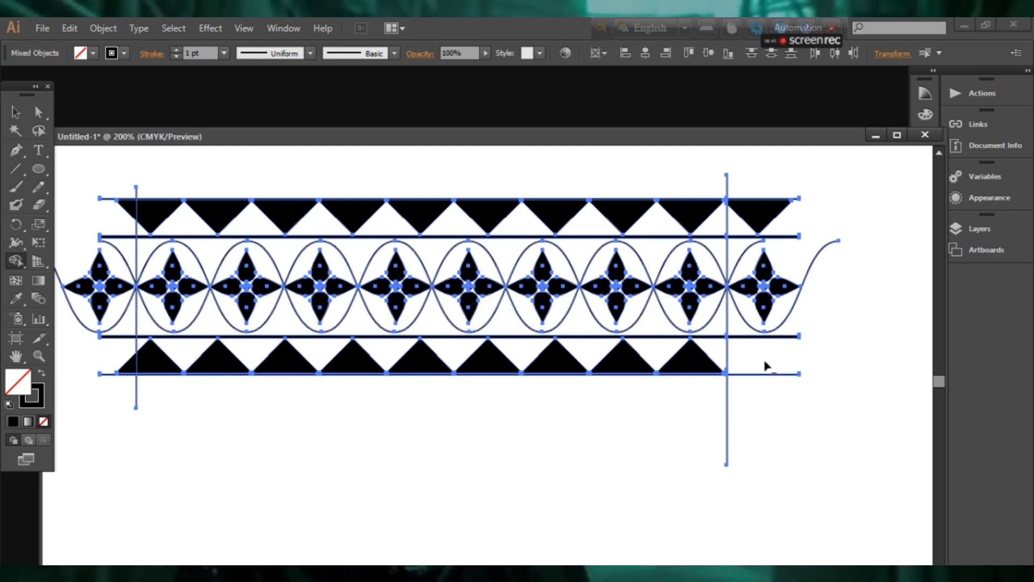
left_click(767, 333, "alt")
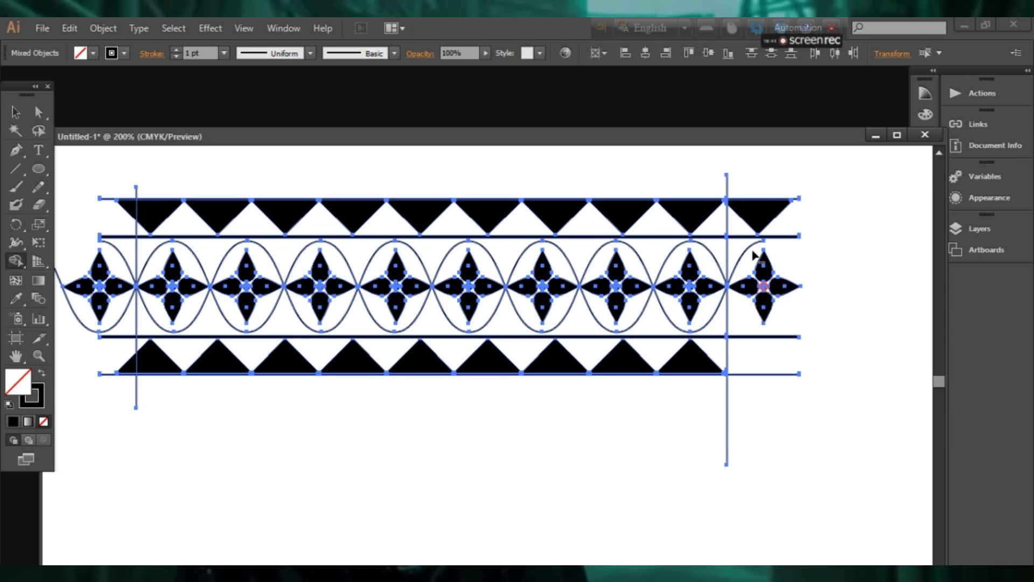
left_click_drag(751, 177, 757, 214)
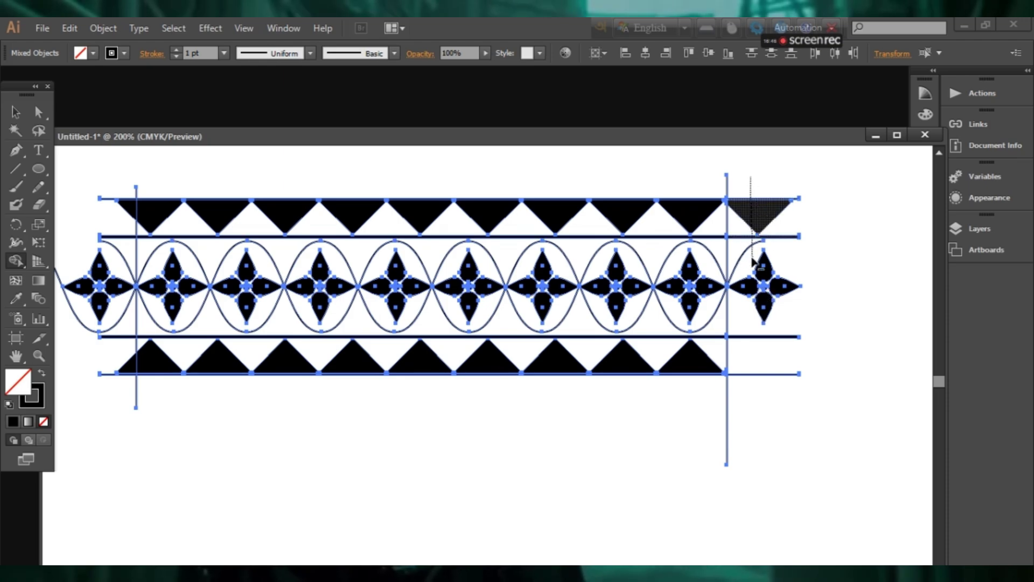
left_click_drag(753, 298, 757, 397)
left_click_drag(769, 276, 774, 317)
mouse_move(748, 222)
left_mouse_down()
mouse_move(757, 248)
mouse_move(814, 306)
left_mouse_up()
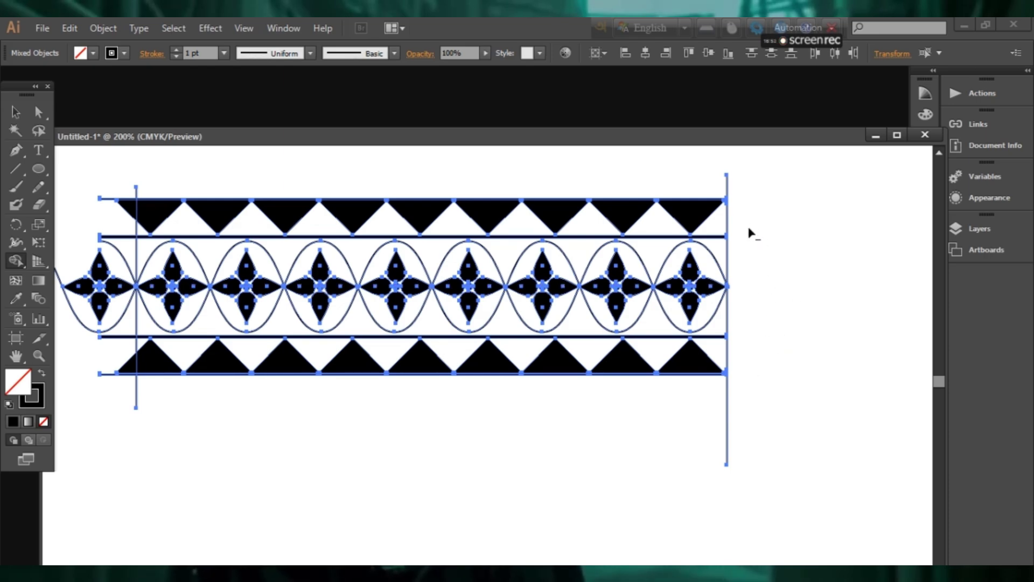
- Remove everything to the left of the left vertical line with the Shape Builder
left_click_drag(535, 329, 861, 329)
mouse_move(424, 178)
left_mouse_down()
mouse_move(439, 250)
mouse_move(404, 425)
mouse_move(421, 480)
left_mouse_up()
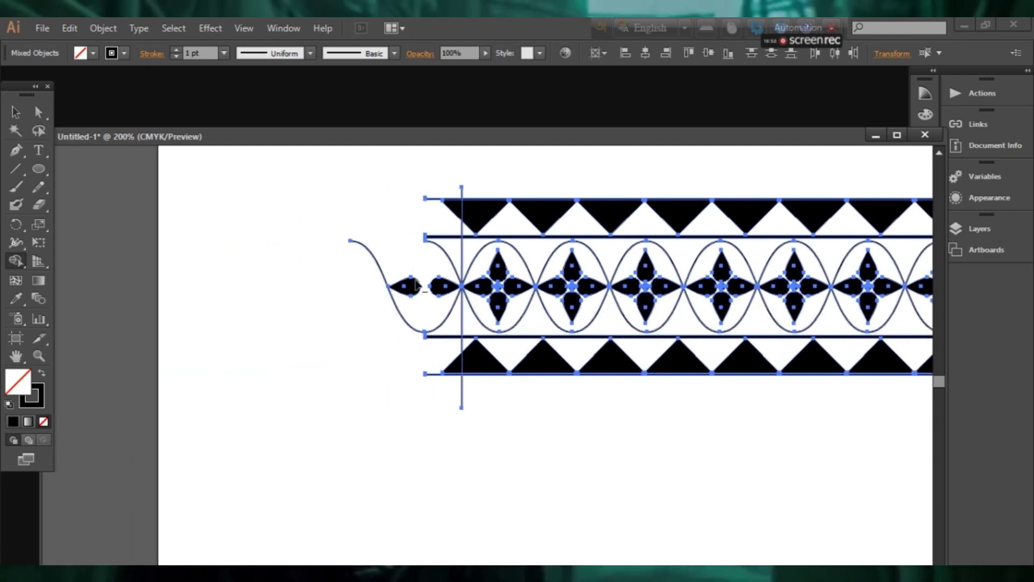
mouse_move(439, 183)
left_mouse_down()
mouse_move(453, 452)
mouse_move(441, 443)
mouse_move(442, 237)
mouse_move(439, 288)
left_mouse_up()
mouse_move(419, 237)
left_mouse_down()
mouse_move(402, 323)
mouse_move(406, 284)
left_mouse_up()
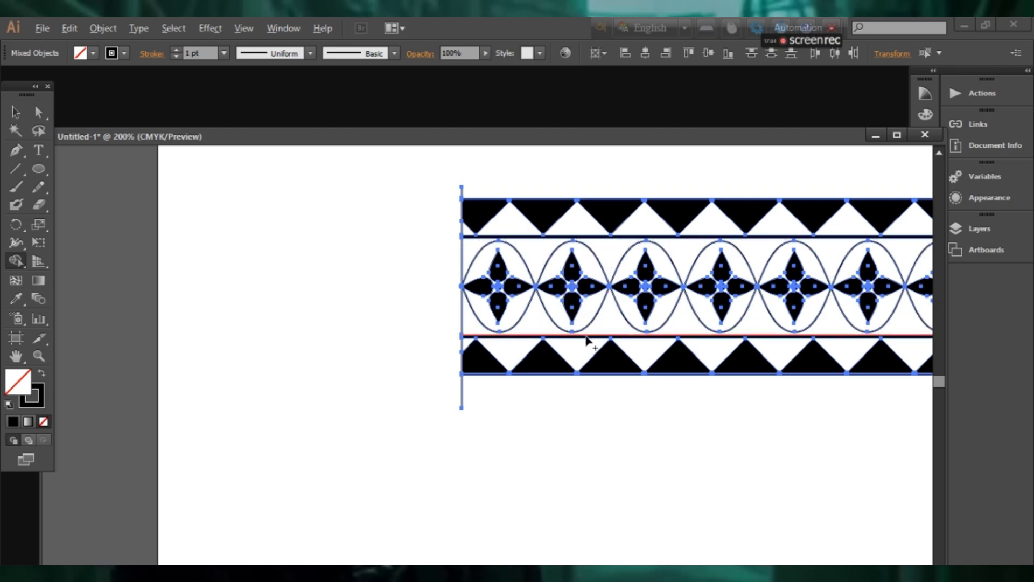
- Delete both vertical cutting lines at the ends of the trimmed border
mouse_move(582, 347)
left_mouse_down()
mouse_move(342, 330)
mouse_move(338, 384)
left_mouse_up()
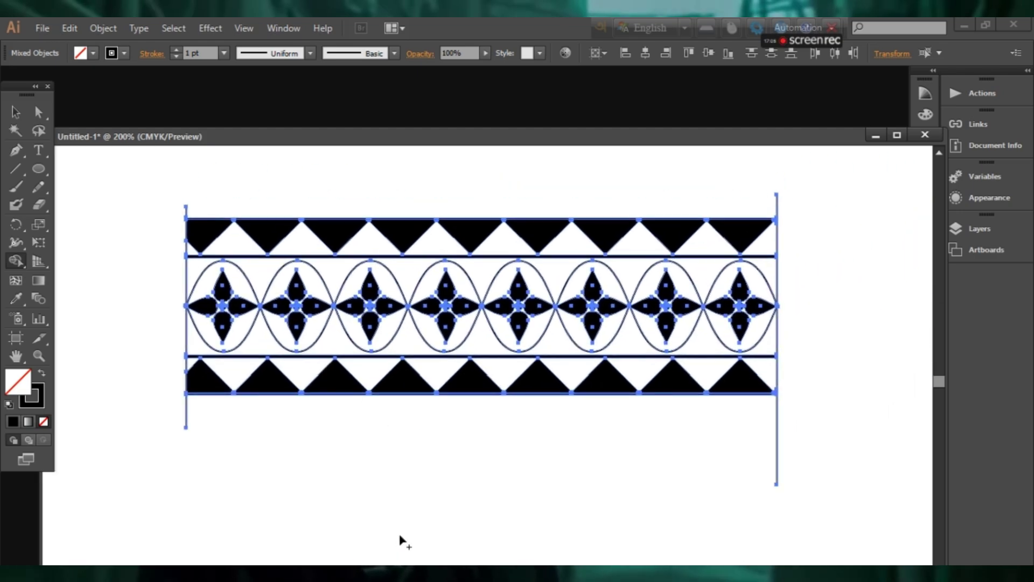
left_click(15, 112)
left_click(198, 456)
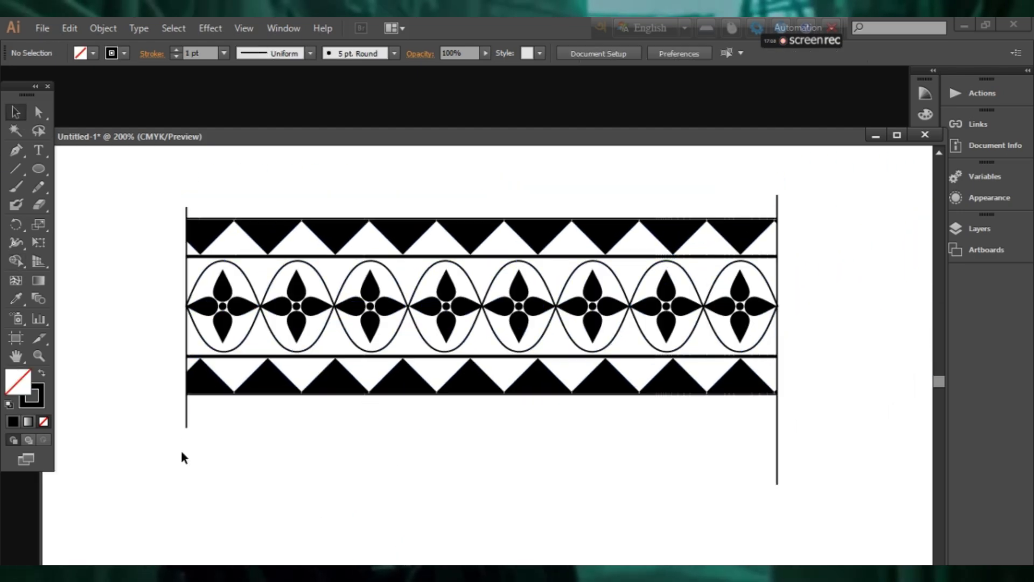
left_click(187, 428)
key("Delete")
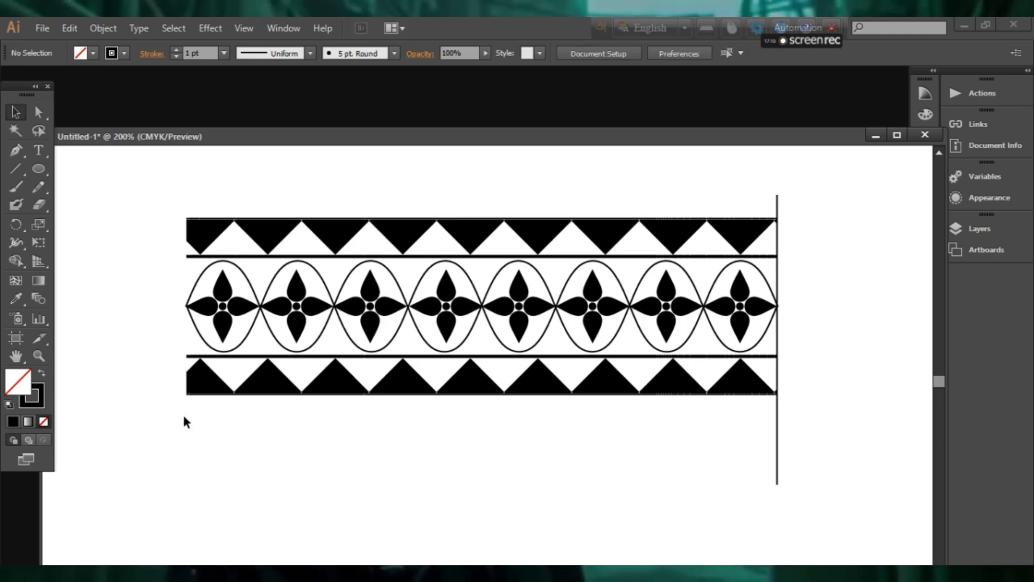
left_click(778, 471)
key("Delete")
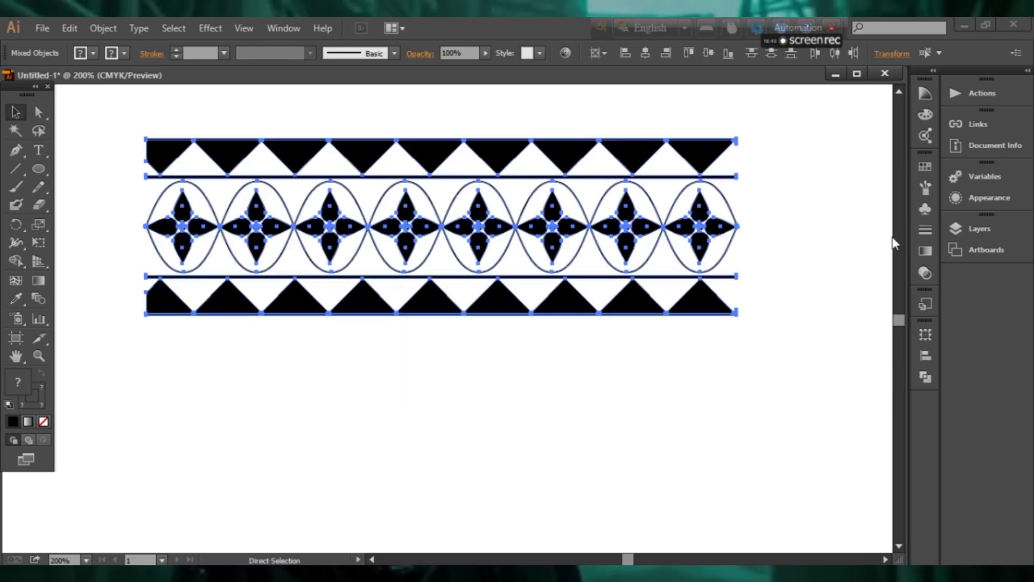
- Select the whole trimmed border artwork, add it to the brush collection and choose Pattern Brush as the new brush type
left_click(597, 409)
left_click_drag(120, 129, 695, 319)
mouse_move(702, 157)
left_mouse_down()
mouse_move(835, 161)
mouse_move(872, 184)
mouse_move(928, 188)
mouse_move(854, 299)
left_mouse_up()
left_click_drag(812, 352, 803, 348)
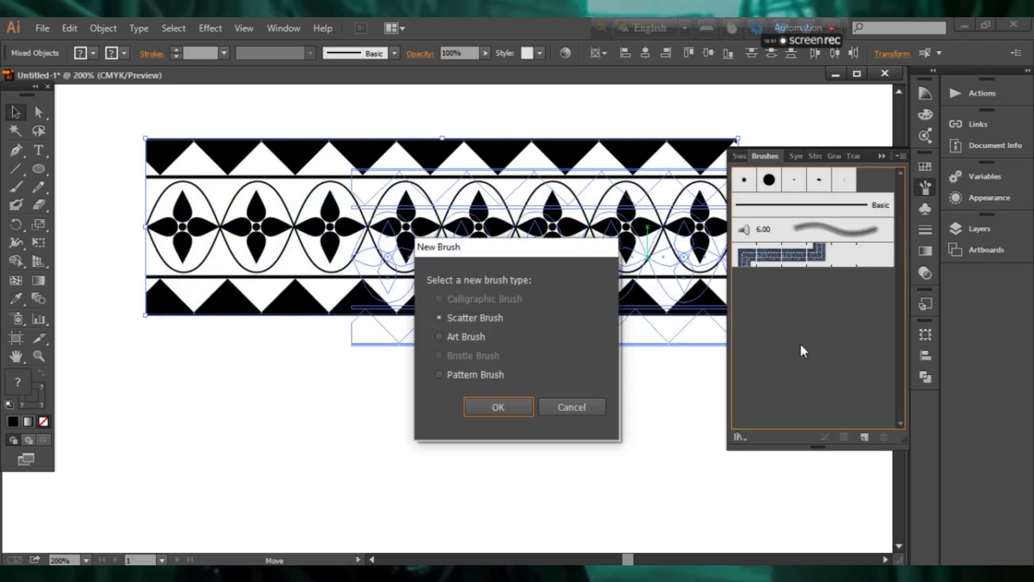
left_click(438, 375)
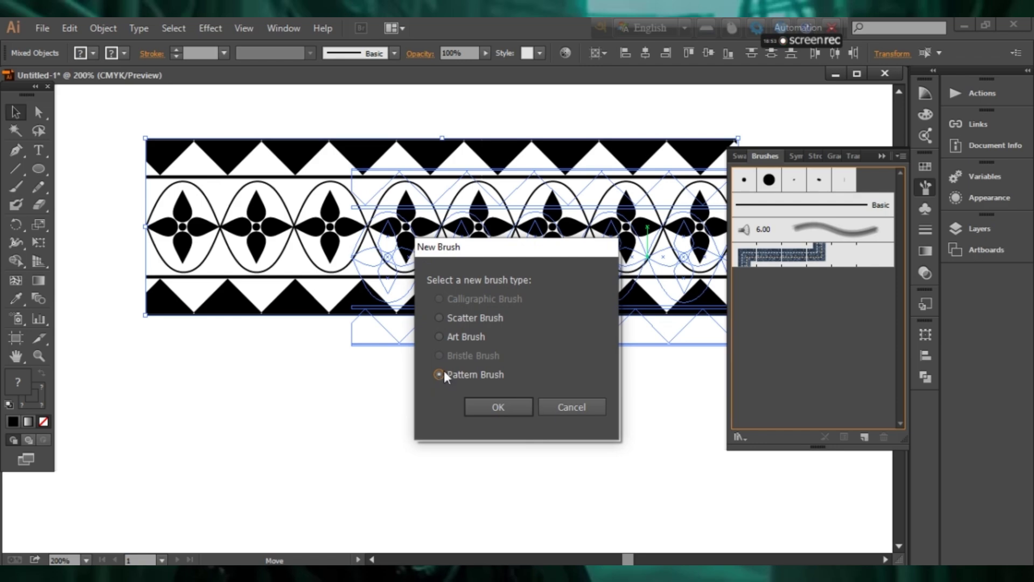
left_click(509, 408)
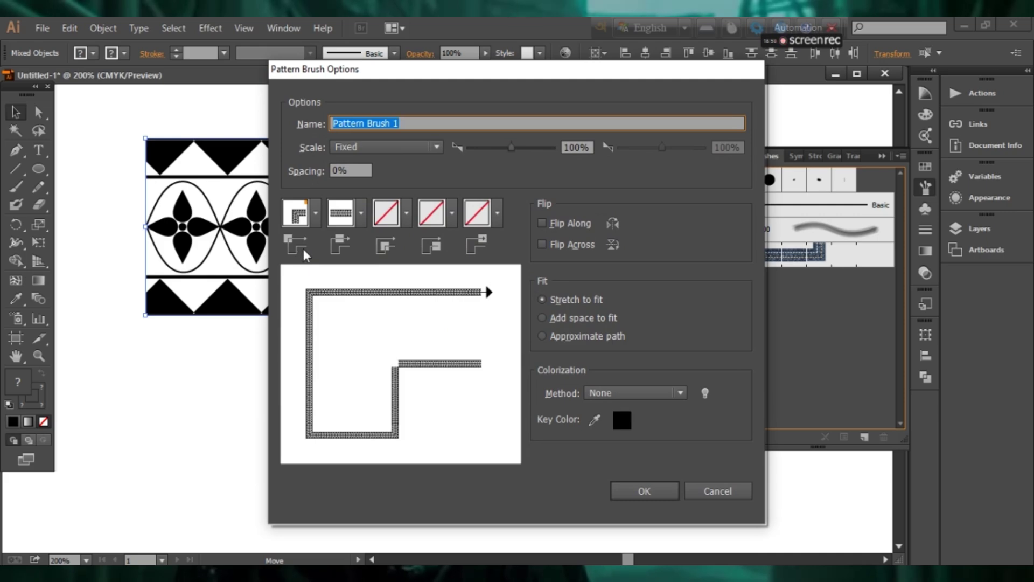
- Set the pattern brush's outer corner tile to Auto-Centered
left_click(308, 216)
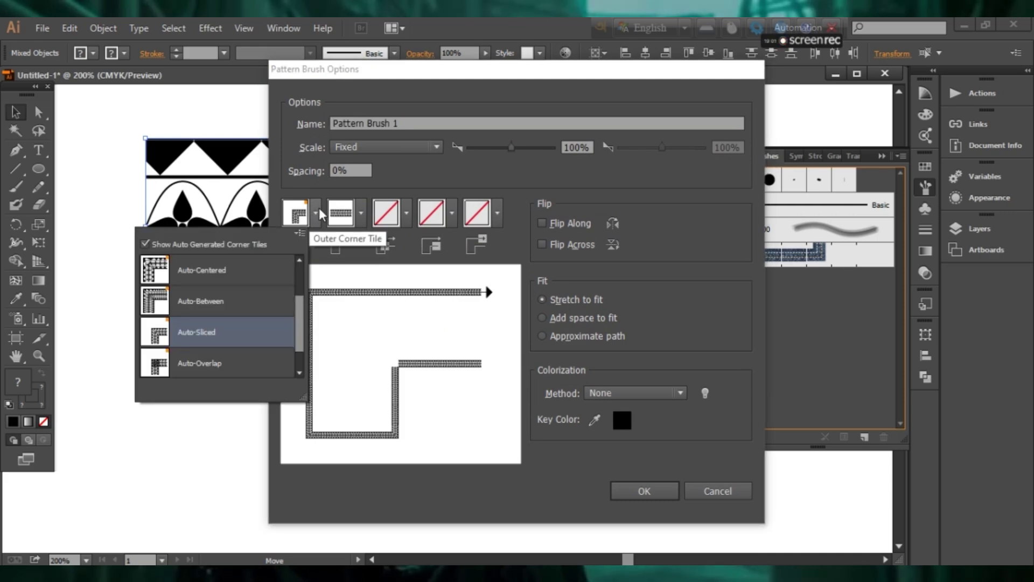
left_click(346, 167)
left_click(340, 170)
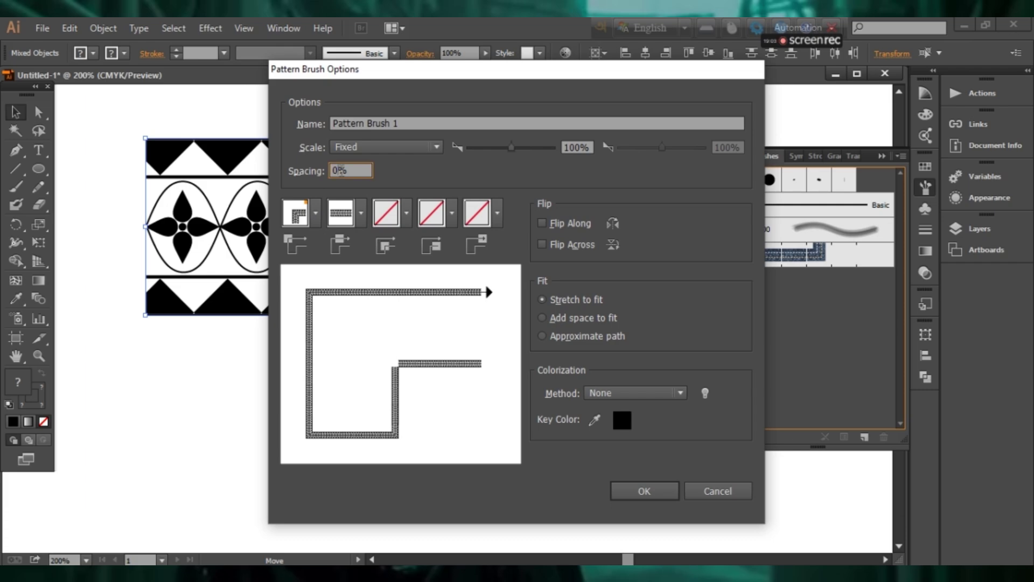
mouse_move(507, 151)
left_mouse_down()
mouse_move(522, 150)
mouse_move(510, 150)
left_mouse_up()
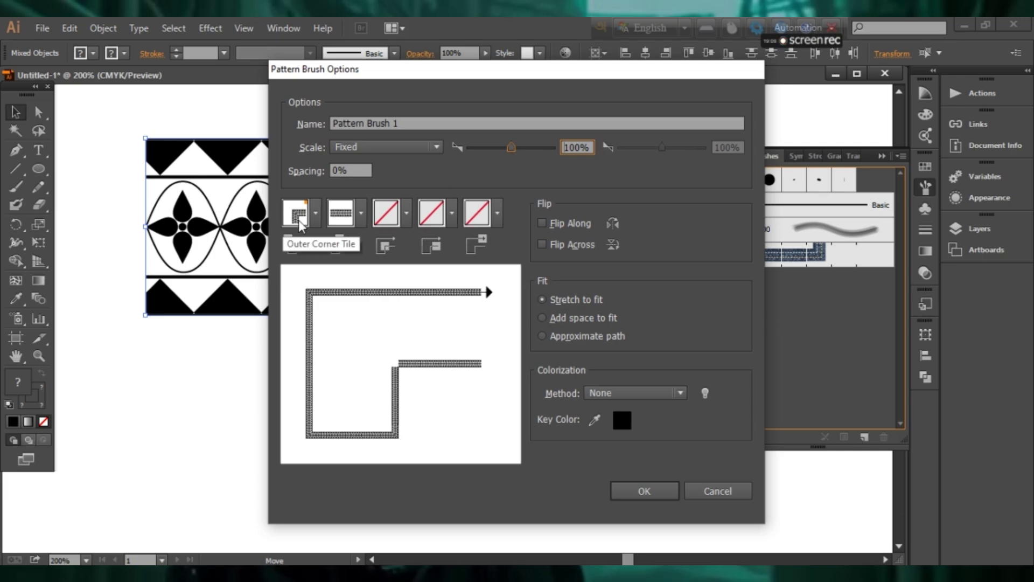
left_click(314, 214)
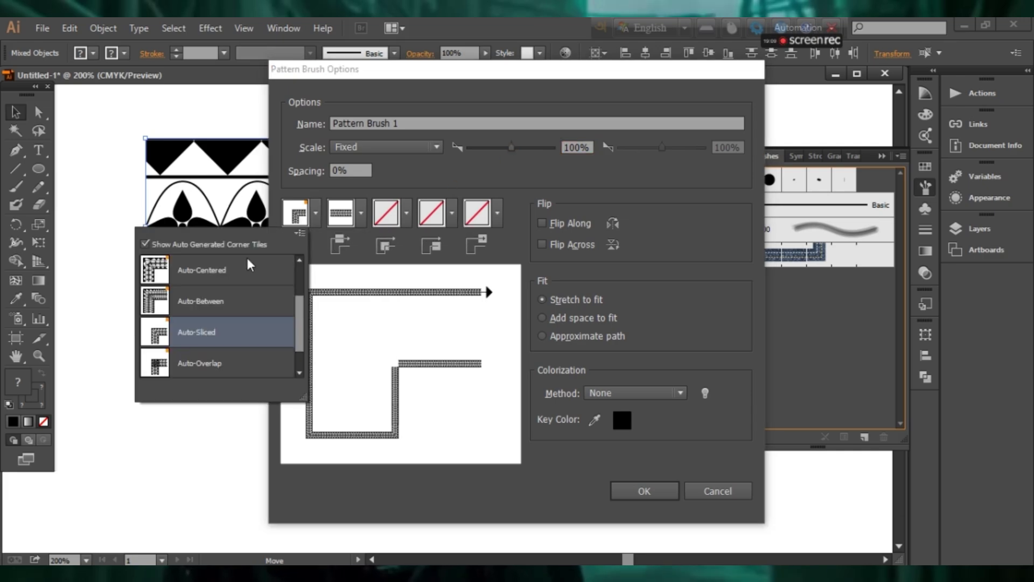
left_click(188, 274)
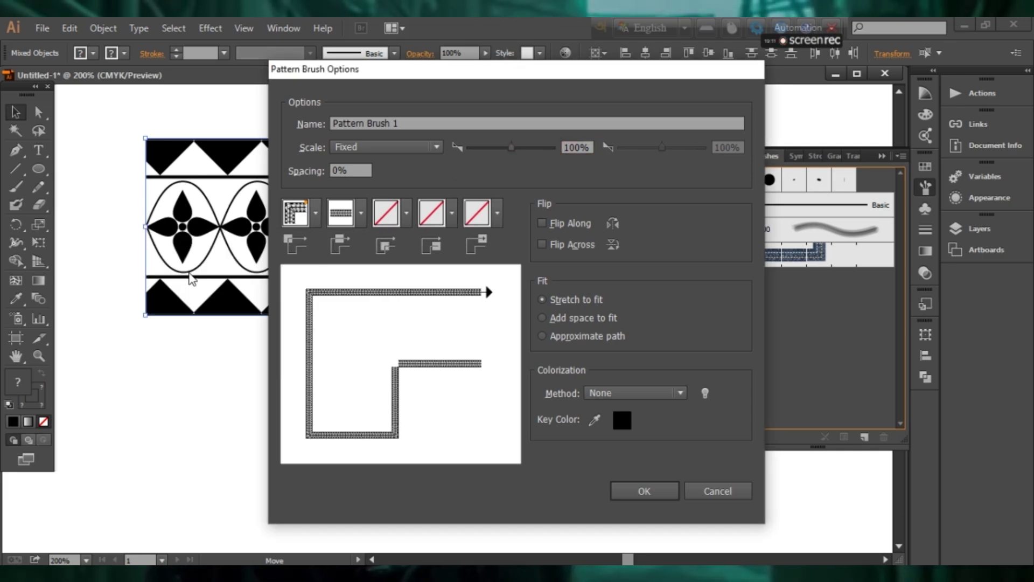
- Set the inner corner tile to Auto-Between and save the pattern brush
left_click(359, 215)
left_click(257, 284)
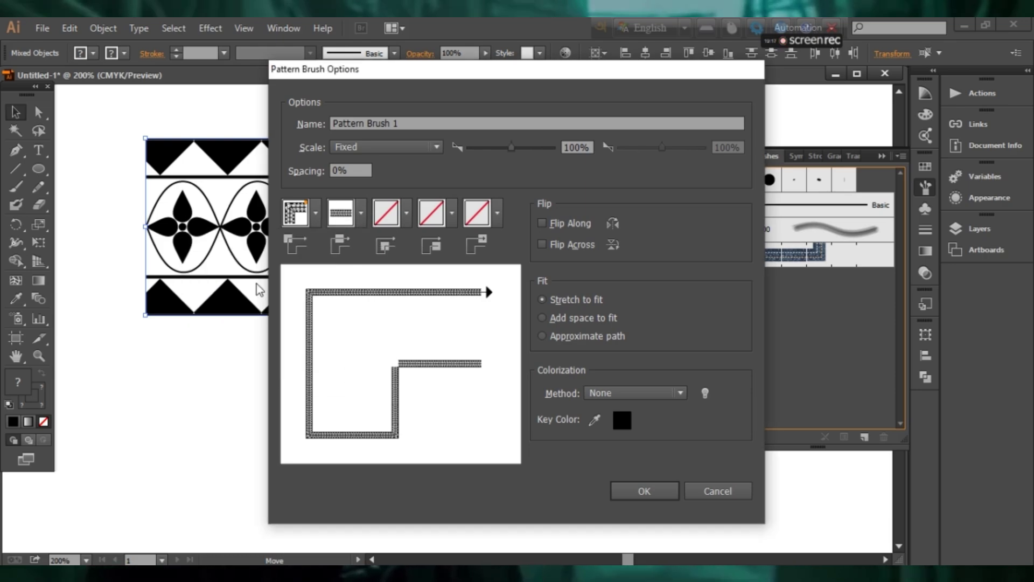
left_click(387, 217)
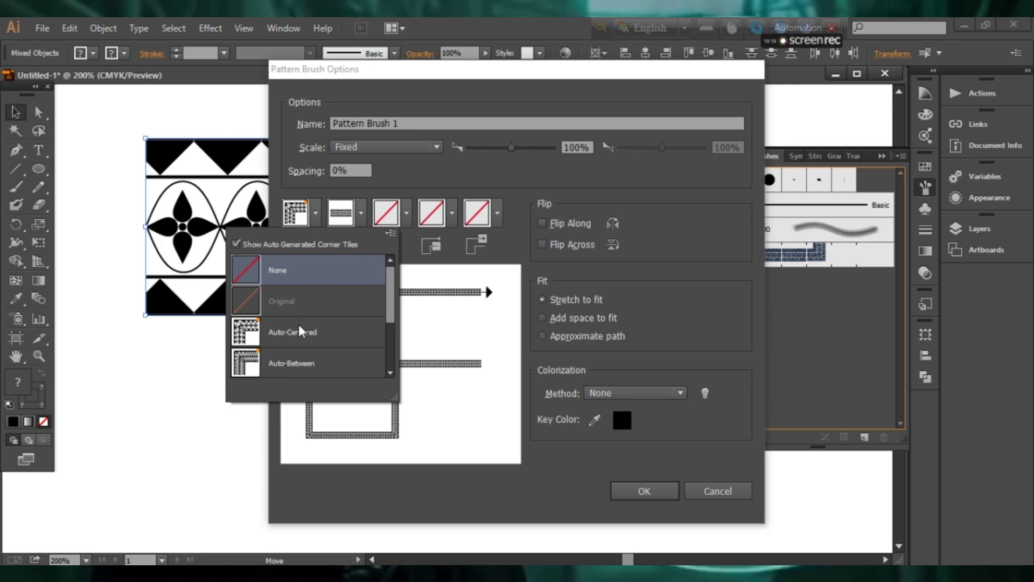
left_click(277, 354)
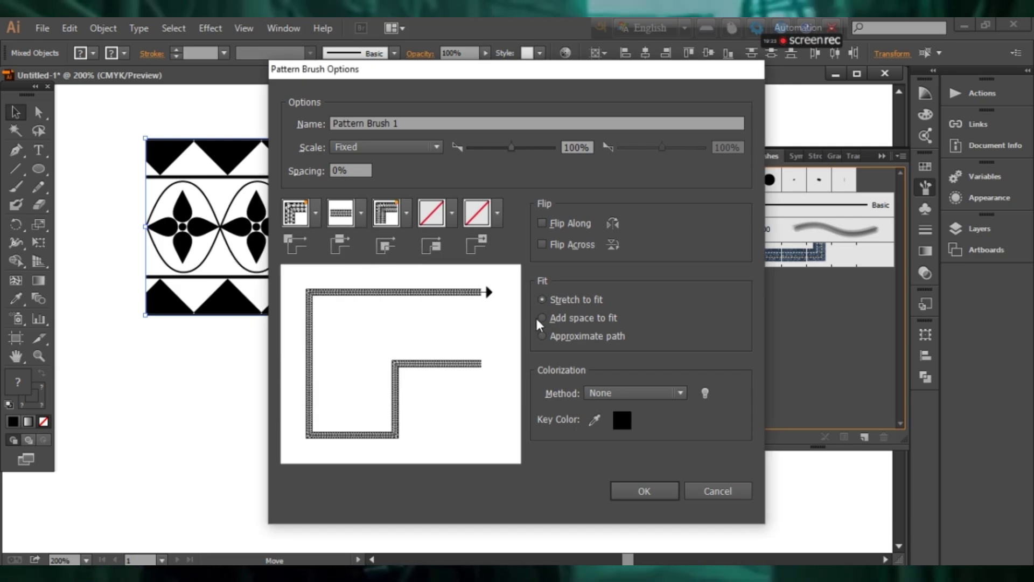
left_click(658, 489)
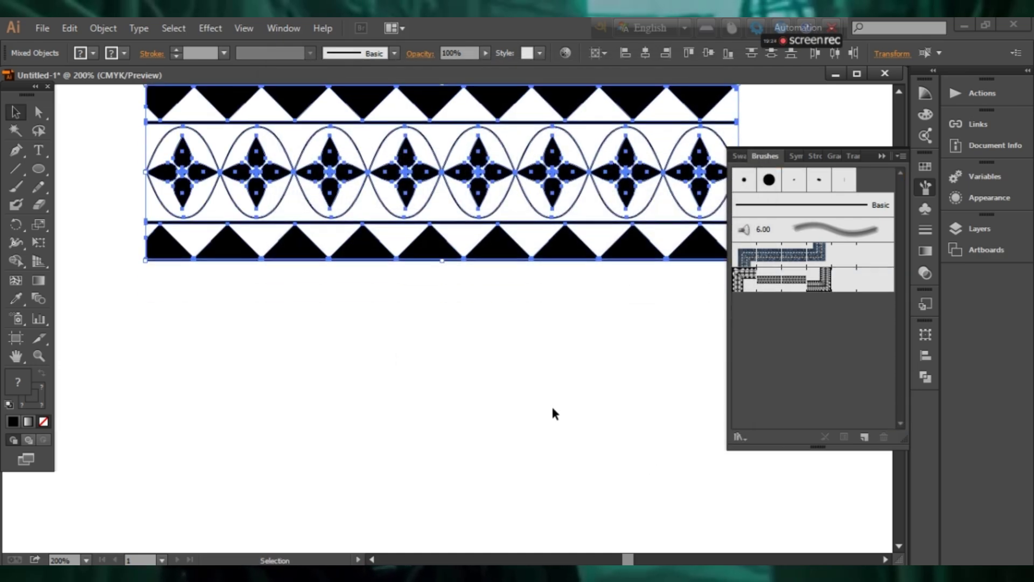
- Select the original border artwork and move it off the artboard, beyond its upper-left corner
key("ctrl+minus")
key("ctrl+minus")
key("ctrl+minus")
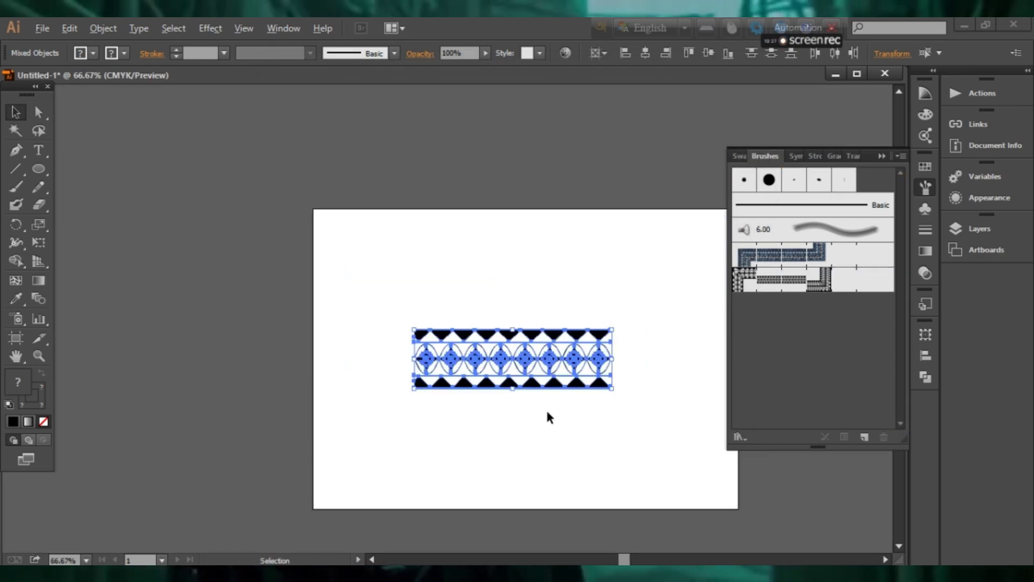
left_click(546, 413)
left_click_drag(396, 276, 684, 448)
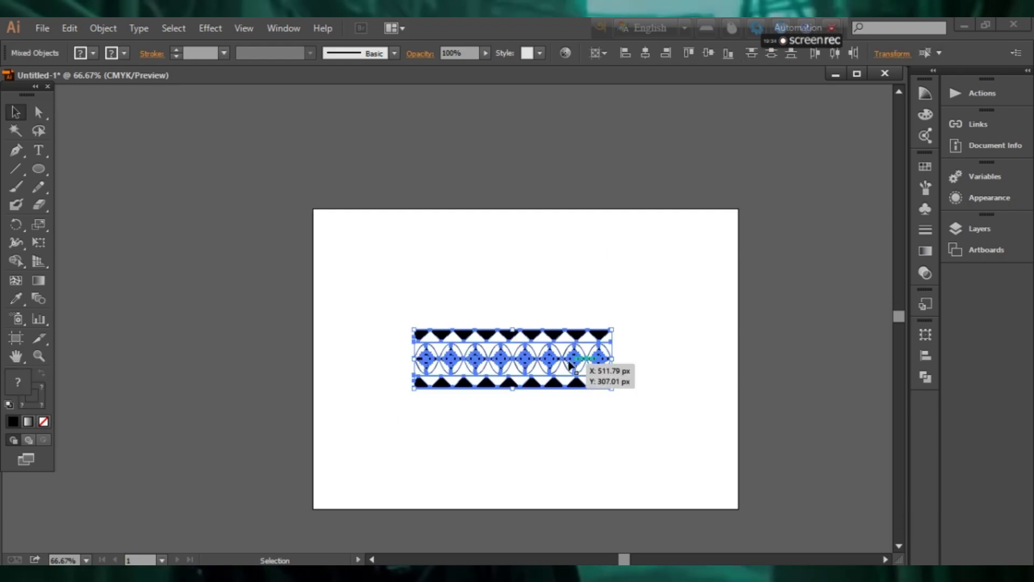
left_click_drag(573, 365, 281, 211)
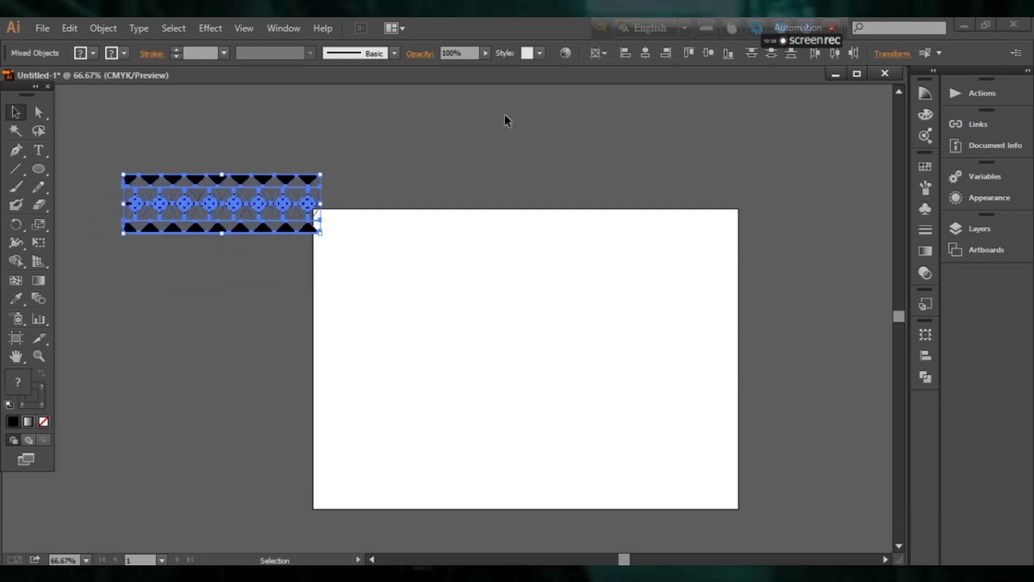
- Draw a circle about 327 px in diameter near the artboard's centre, with no fill and a 1 pt black stroke
left_click(496, 253)
left_click_drag(40, 169, 105, 204)
left_click_drag(461, 265, 626, 393)
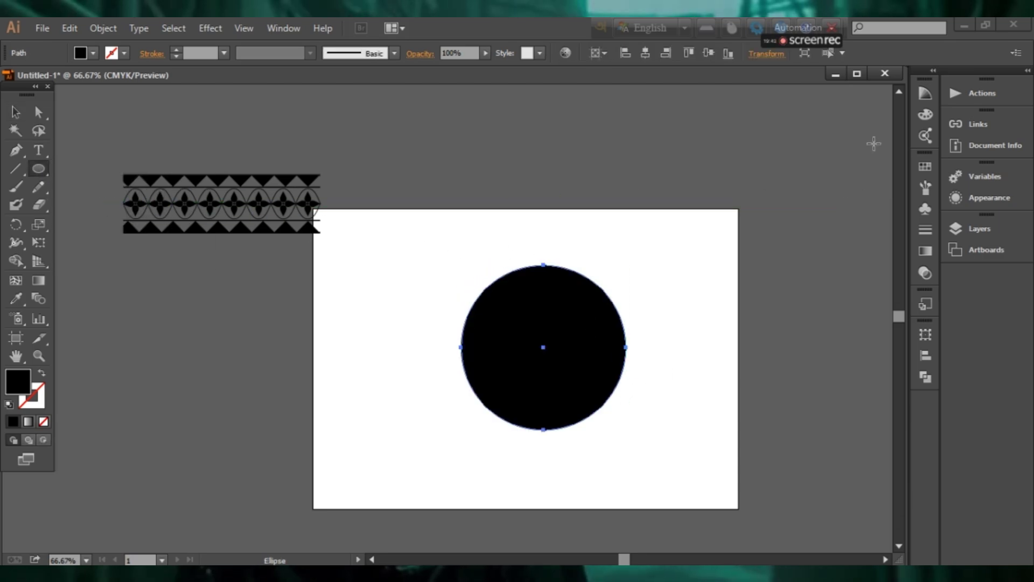
left_click(80, 54)
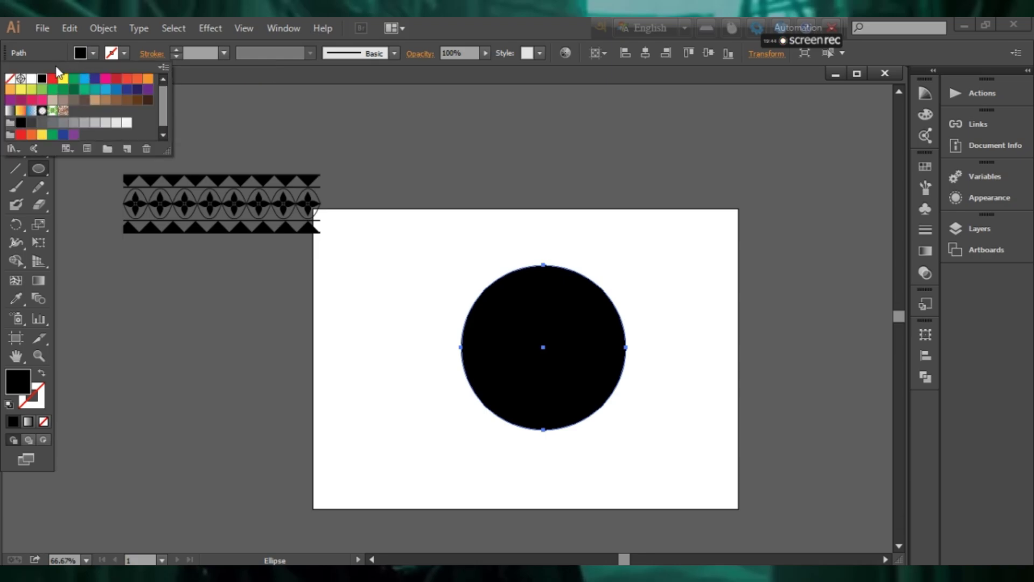
left_click(11, 78)
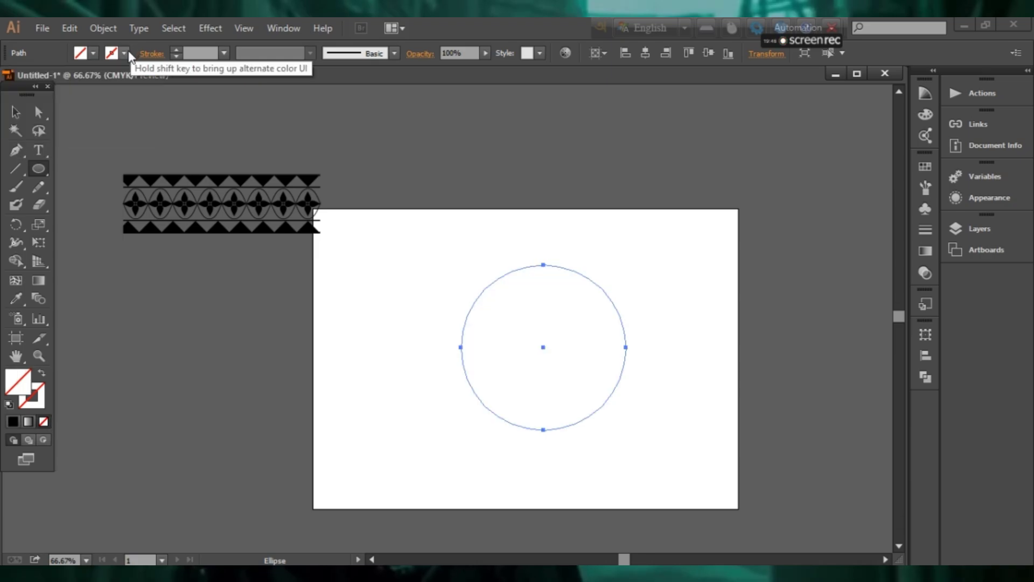
left_click(124, 52)
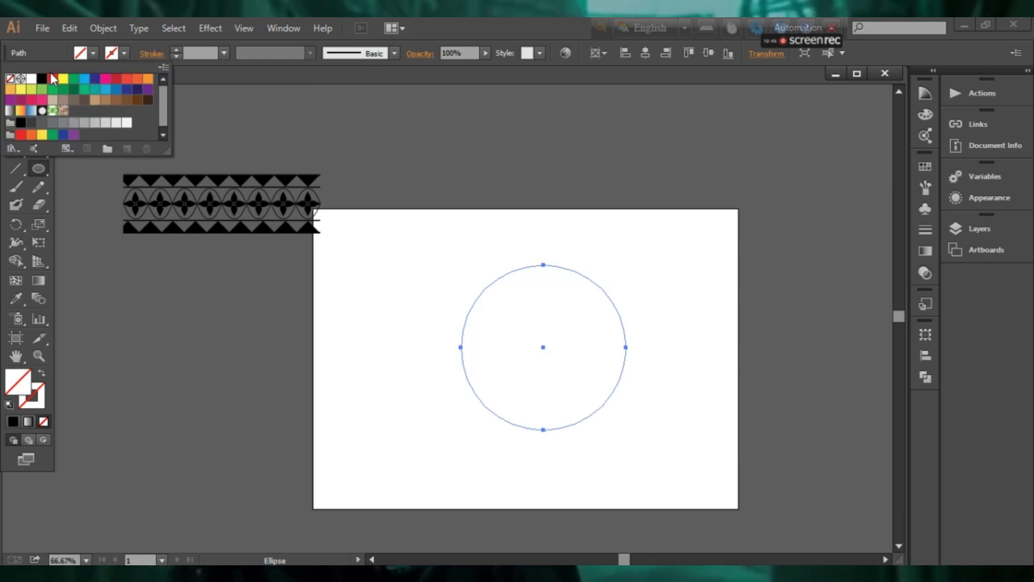
left_click(46, 77)
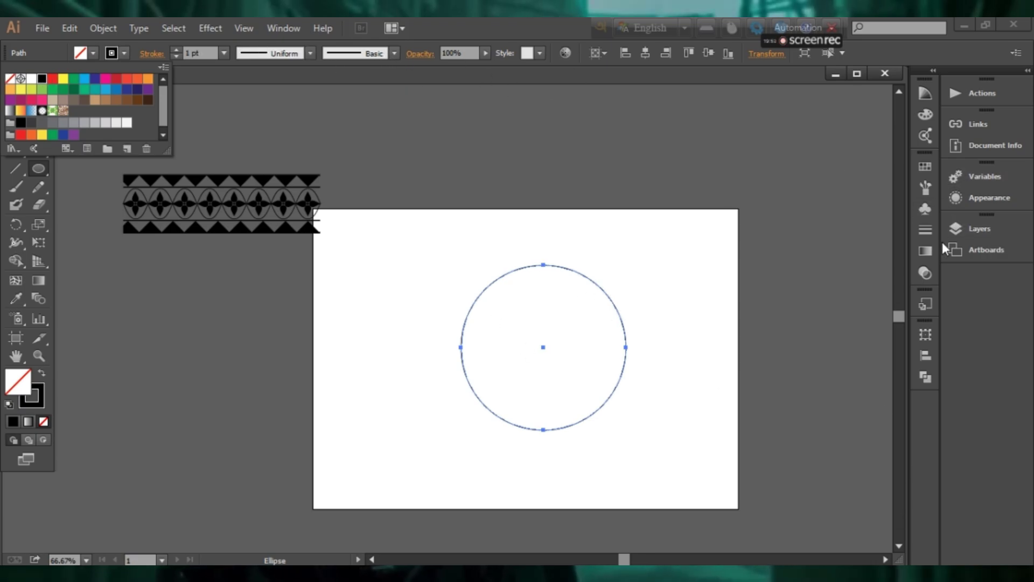
- Apply the new flower border pattern brush to the circle's stroke
left_click(919, 186)
left_click(920, 184)
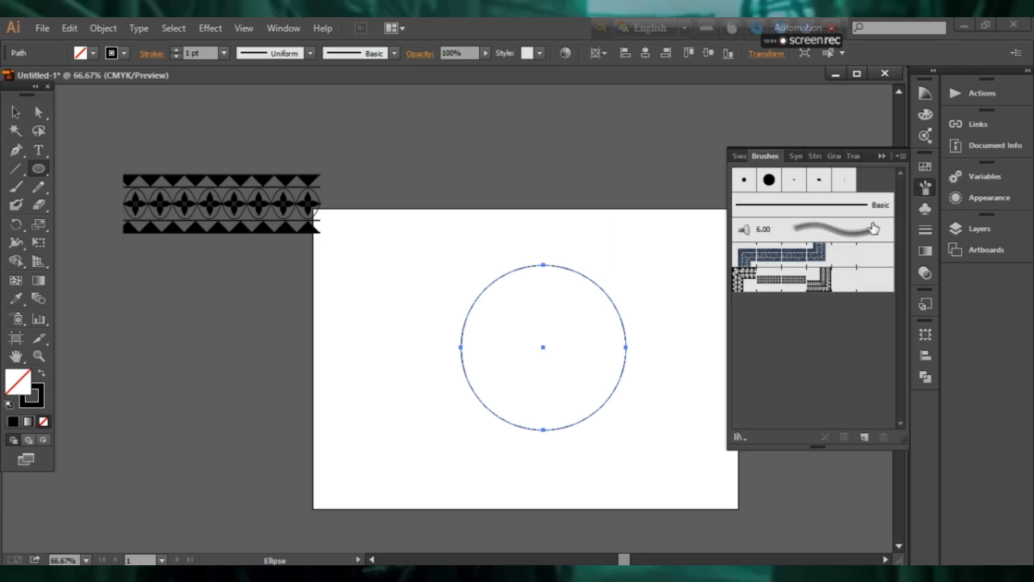
left_click(816, 288)
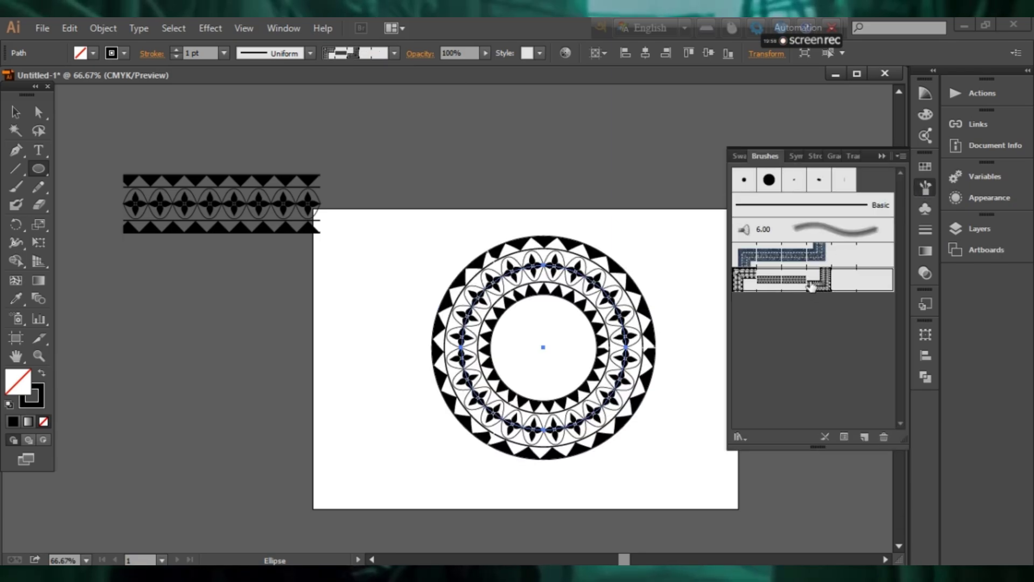
left_click(544, 347, "alt")
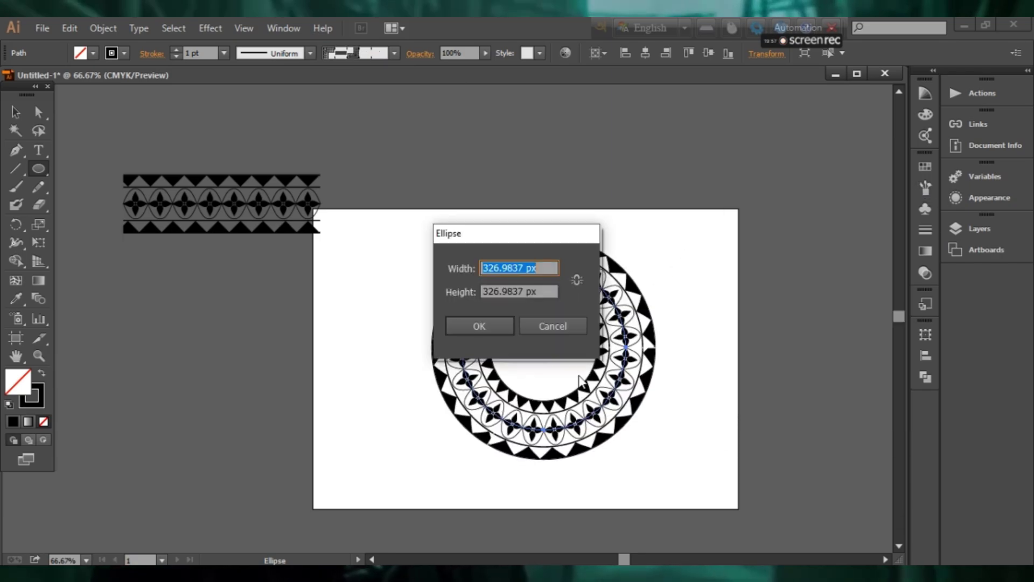
left_click(584, 327)
- Inspect the patterned ring up close and move it over the artboard's left edge
key("ctrl+plus")
key("ctrl+plus")
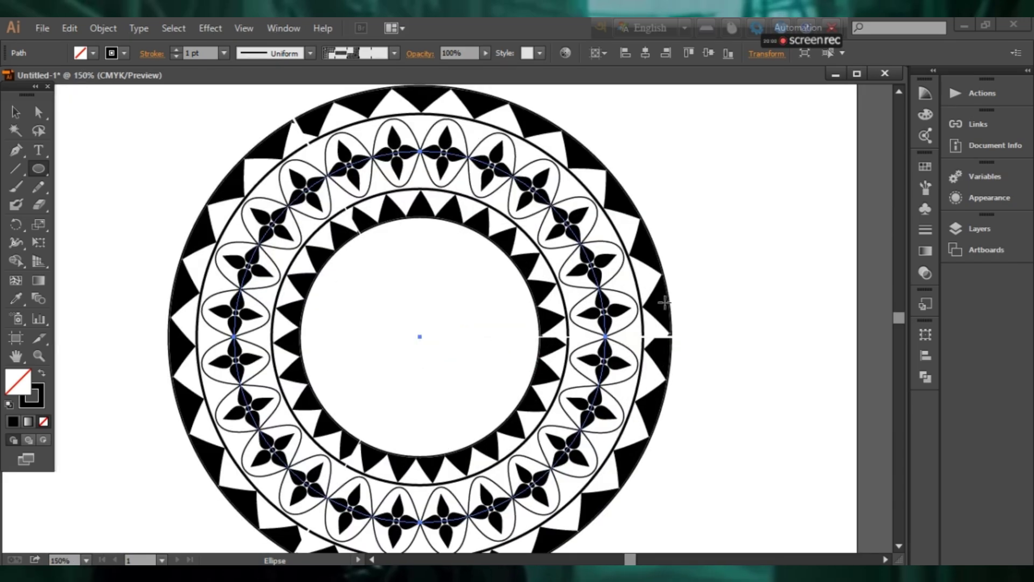
scroll(491, 302, "down", 2)
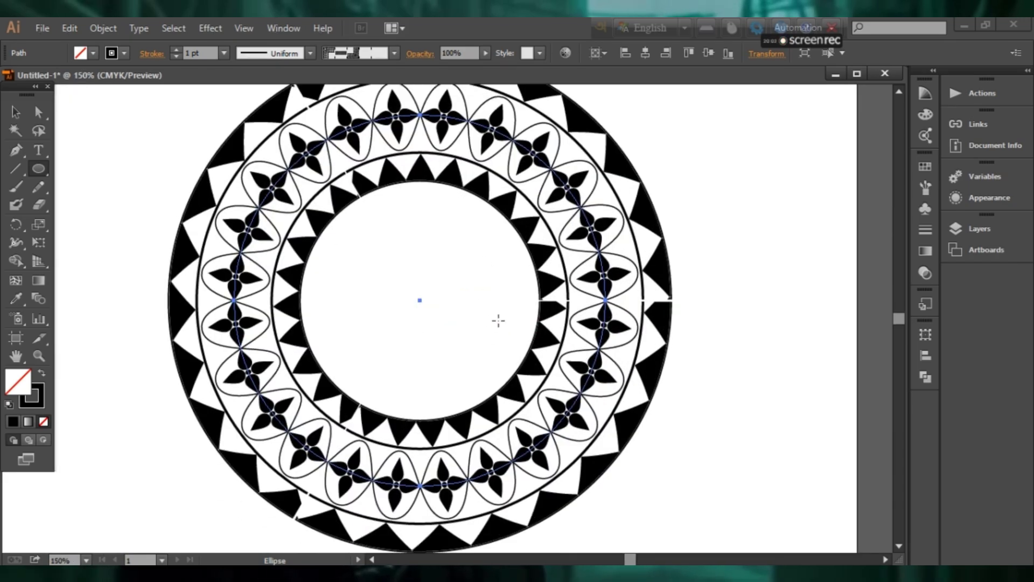
scroll(538, 332, "up", 1)
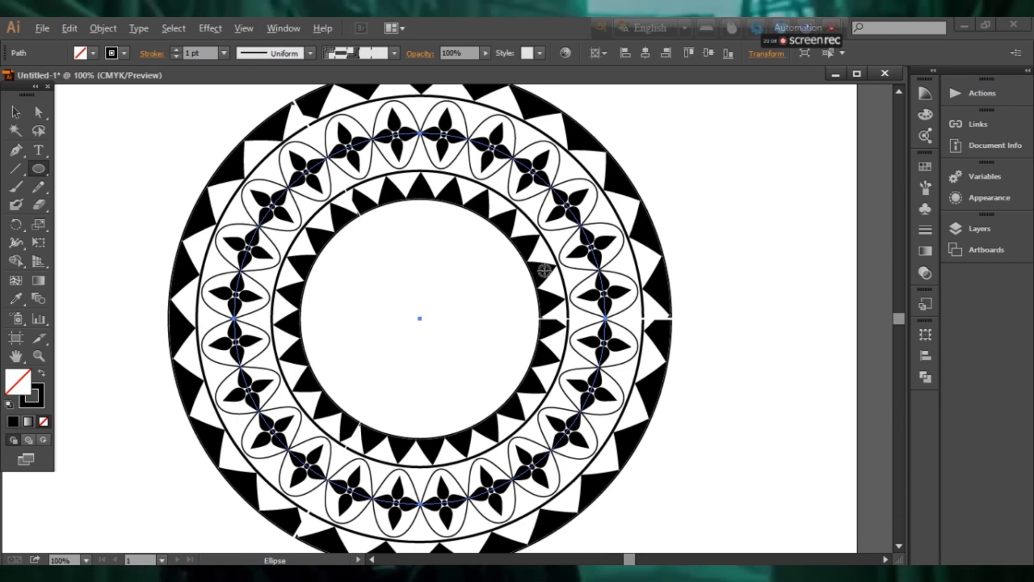
scroll(543, 267, "down", 2)
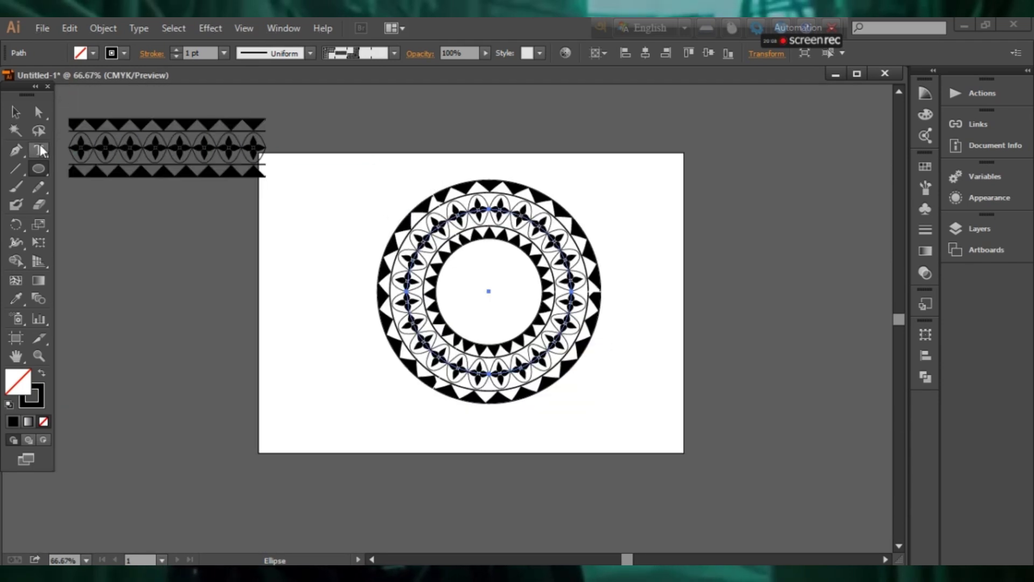
left_click(12, 112)
left_click_drag(458, 229, 298, 230)
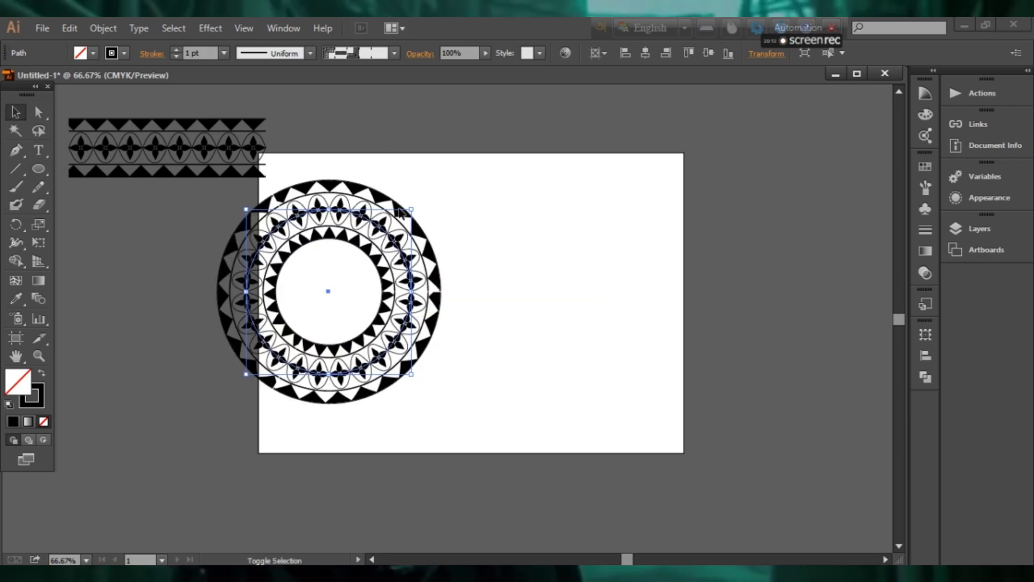
- Increase the patterned ring's stroke weight to 5 pt
left_click(177, 56)
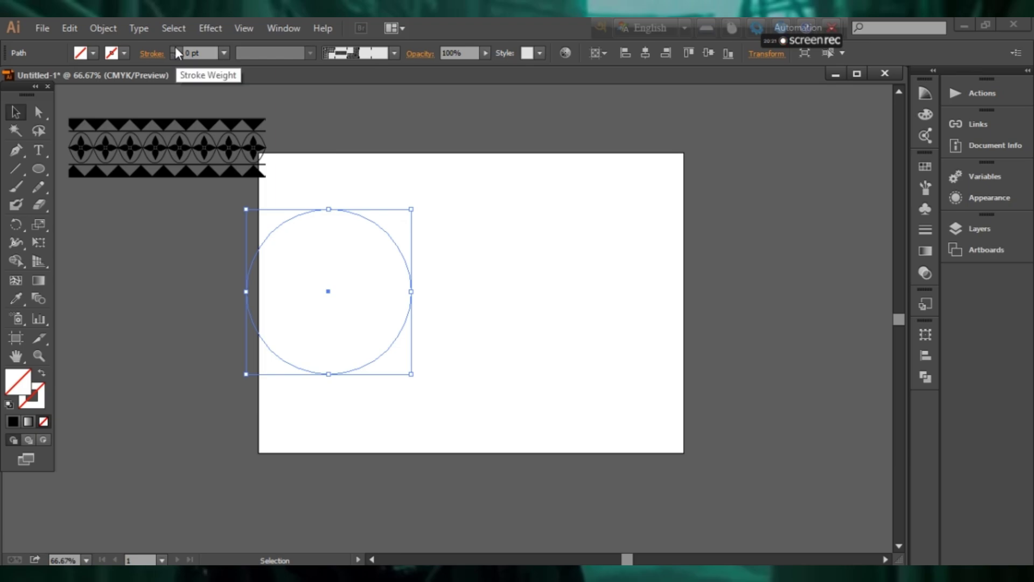
left_click(176, 49)
left_click(175, 50)
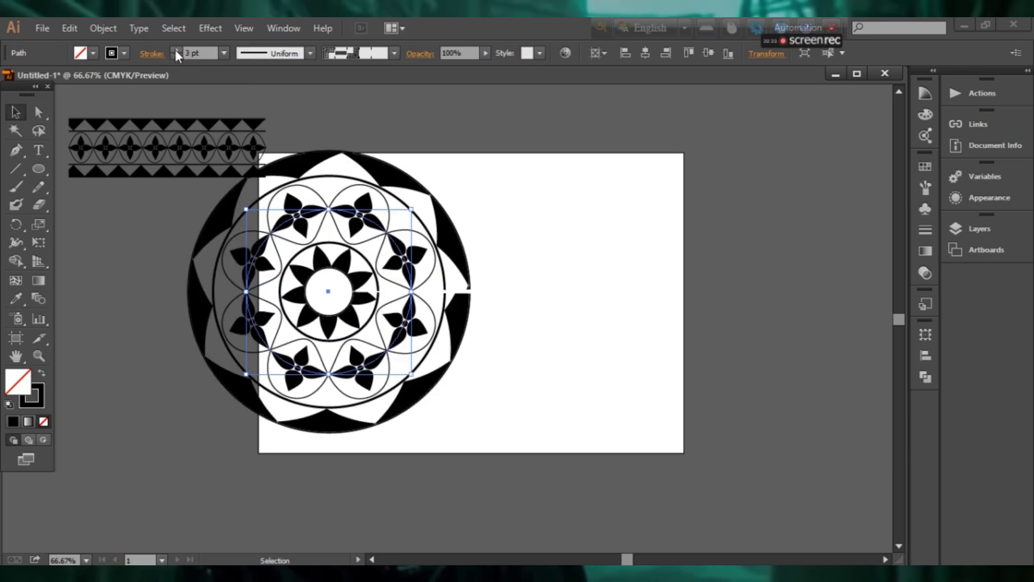
left_click(176, 49)
left_click(176, 50)
left_click(175, 50)
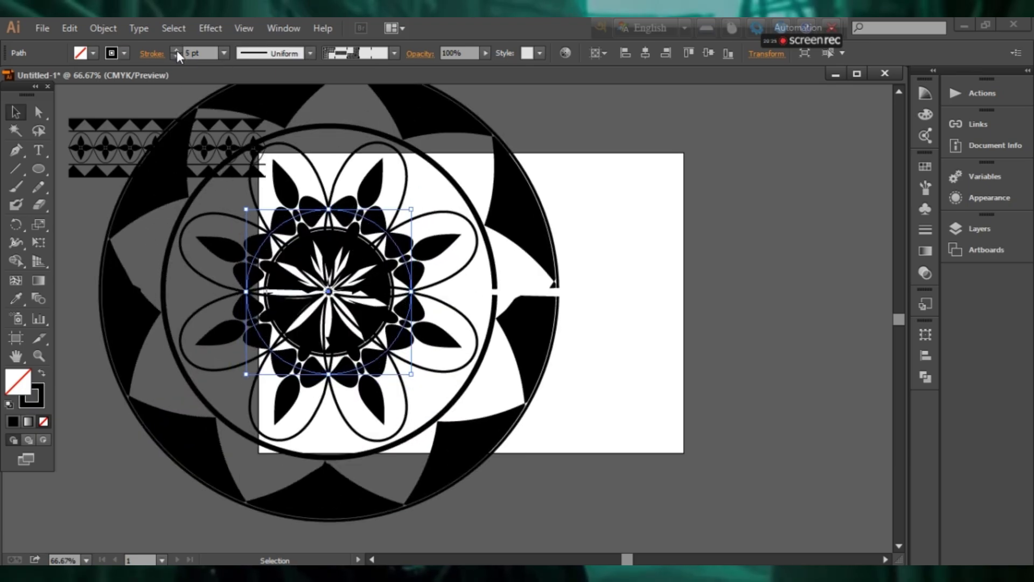
- Move the 5 pt patterned ring back towards the middle of the artboard
left_click(597, 199)
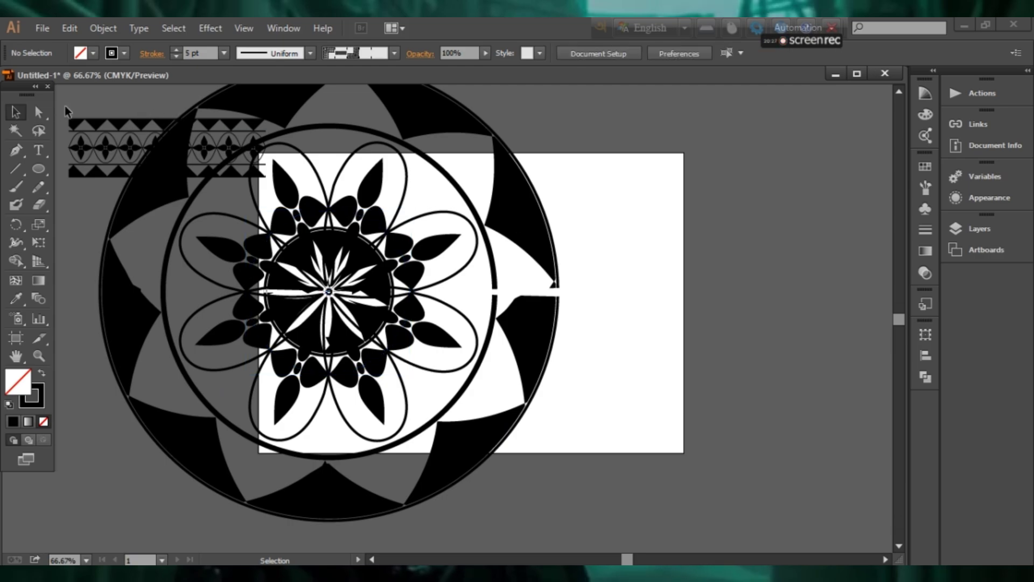
left_click_drag(394, 278, 576, 336)
left_click(749, 336)
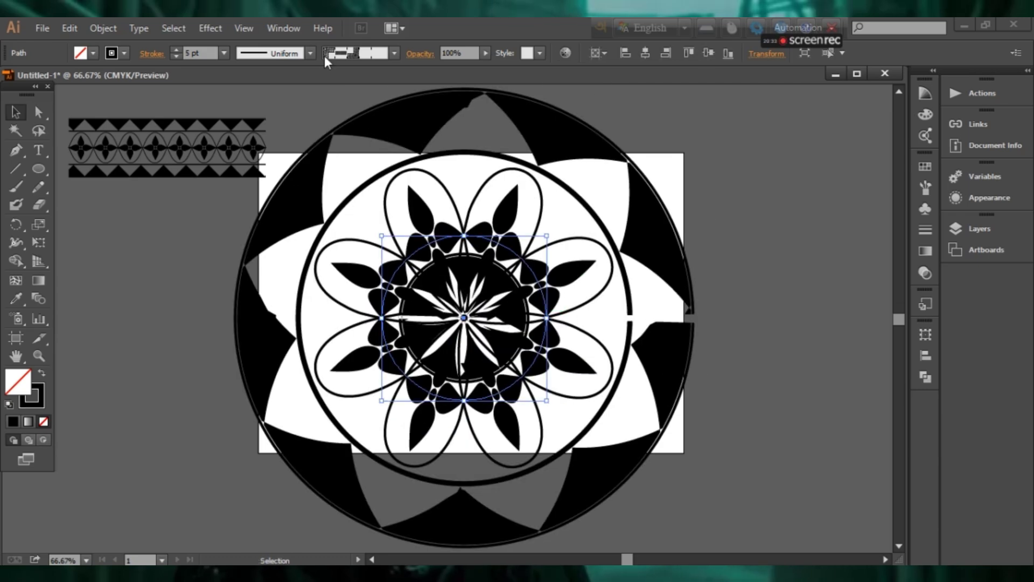
- Bring the ring's stroke weight back to 1 pt and move the ring across the artboard's lower-left edge
left_click(173, 56)
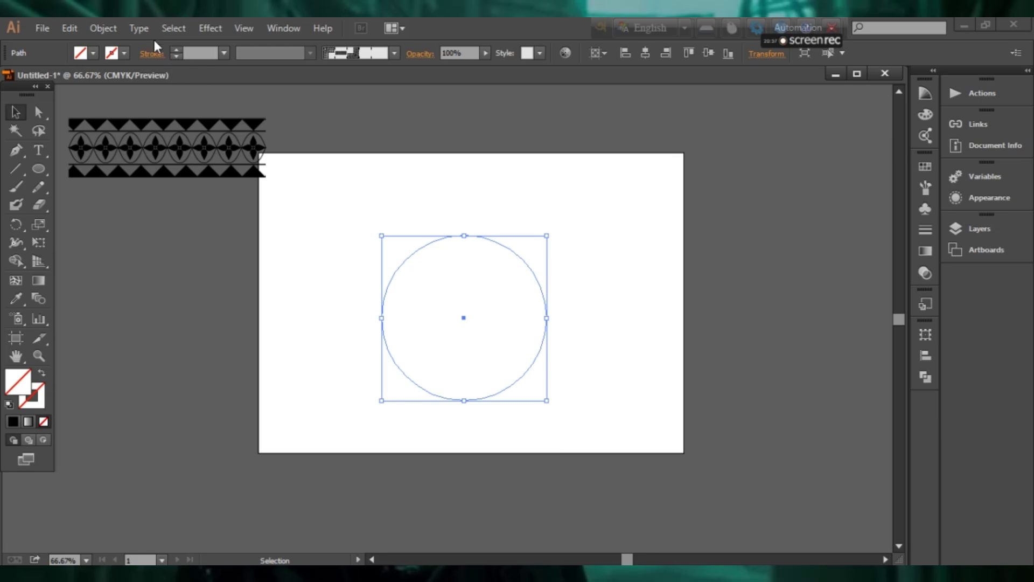
key("ctrl+z")
left_click_drag(519, 249, 331, 280)
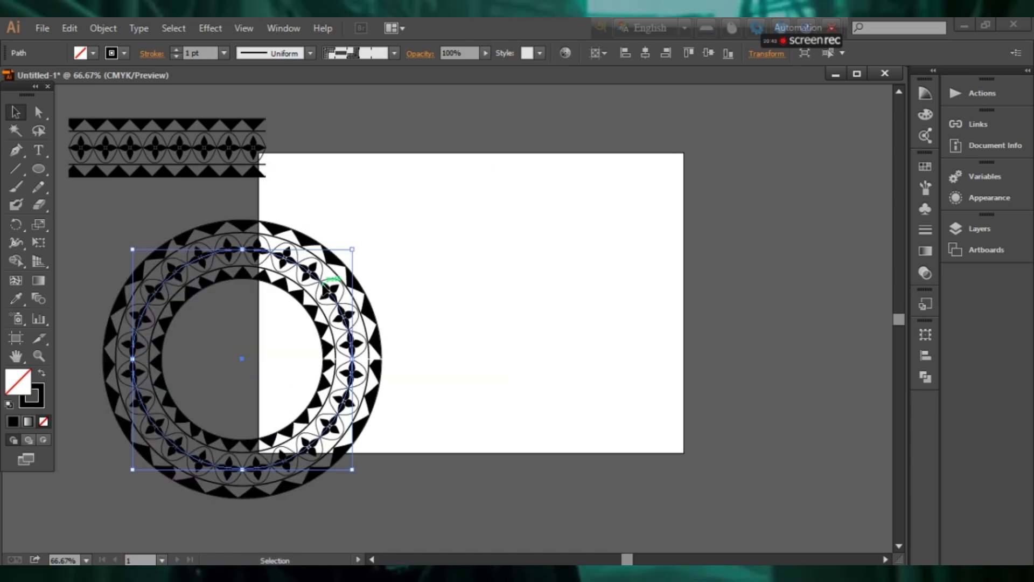
- Draw a square on the right half of the artboard and apply the flower-and-triangle pattern brush to its outline
left_click(561, 316)
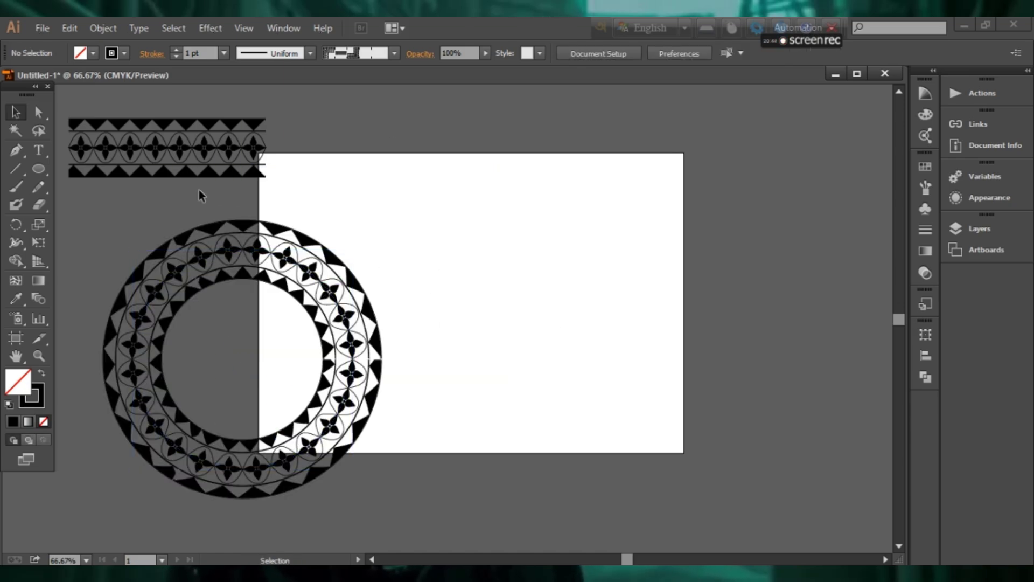
left_click(38, 168)
left_click(103, 169)
left_click_drag(430, 187, 626, 383)
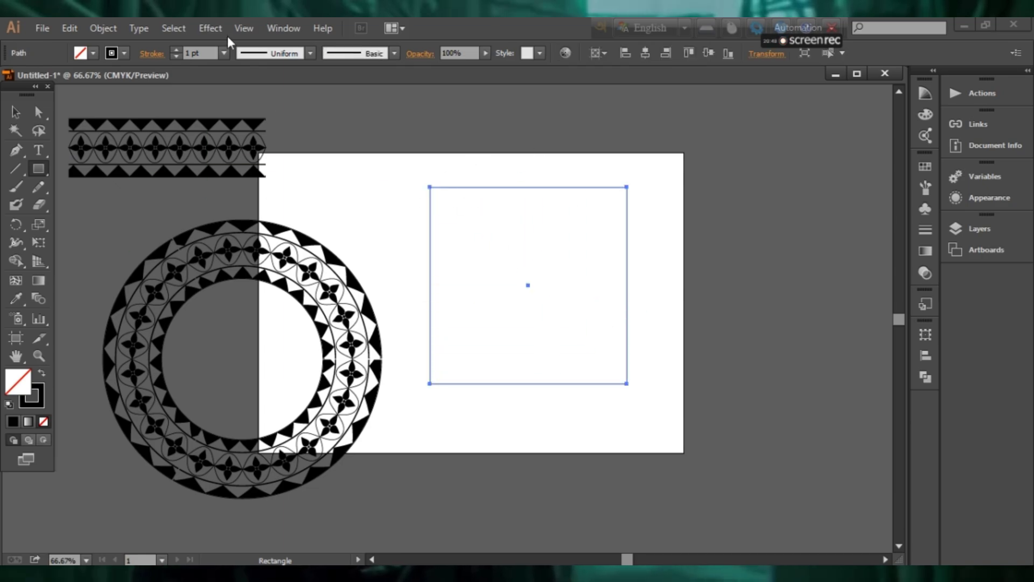
left_click(929, 185)
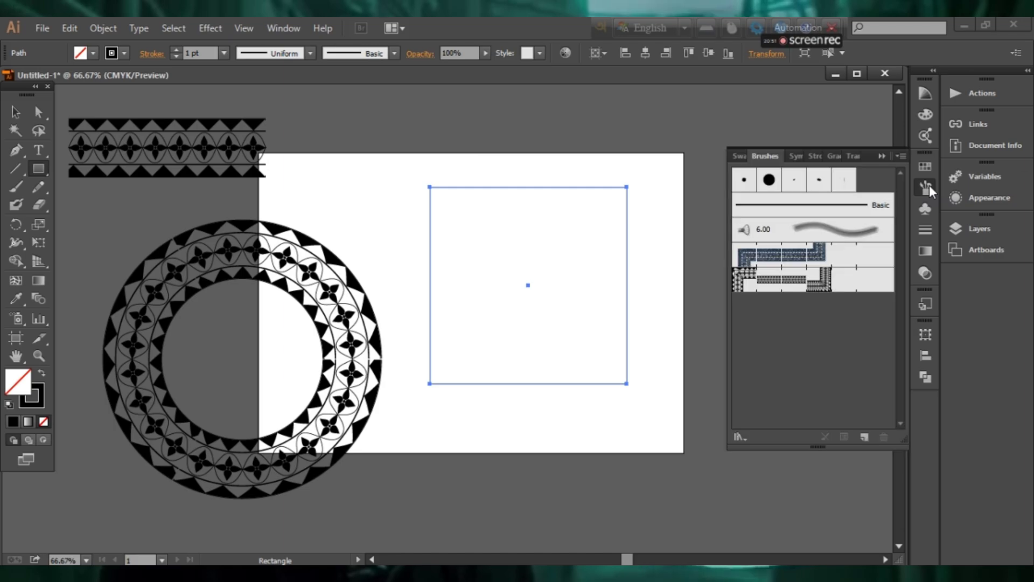
left_click(827, 288)
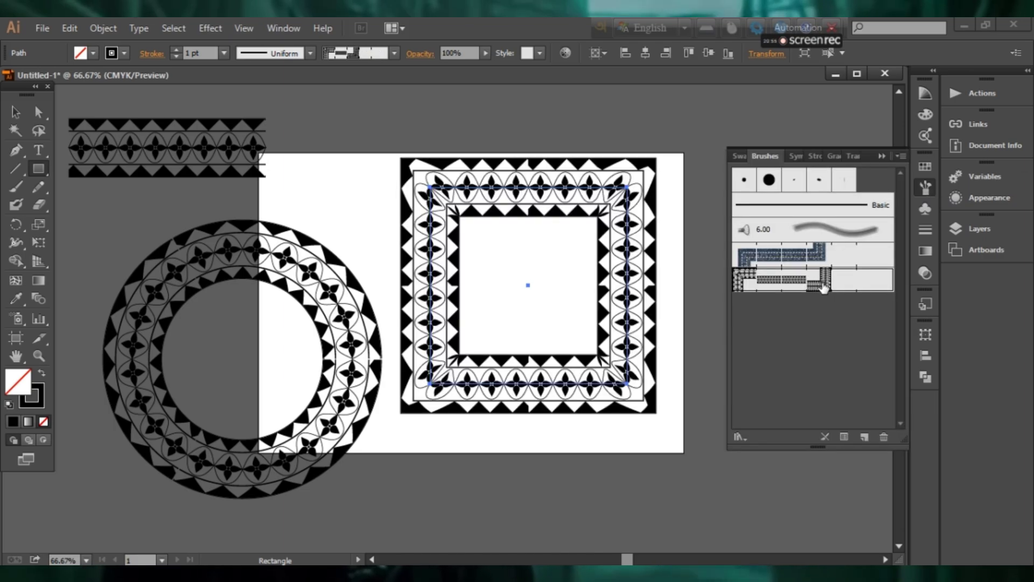
left_click(719, 257)
left_click(468, 183)
left_click(570, 327)
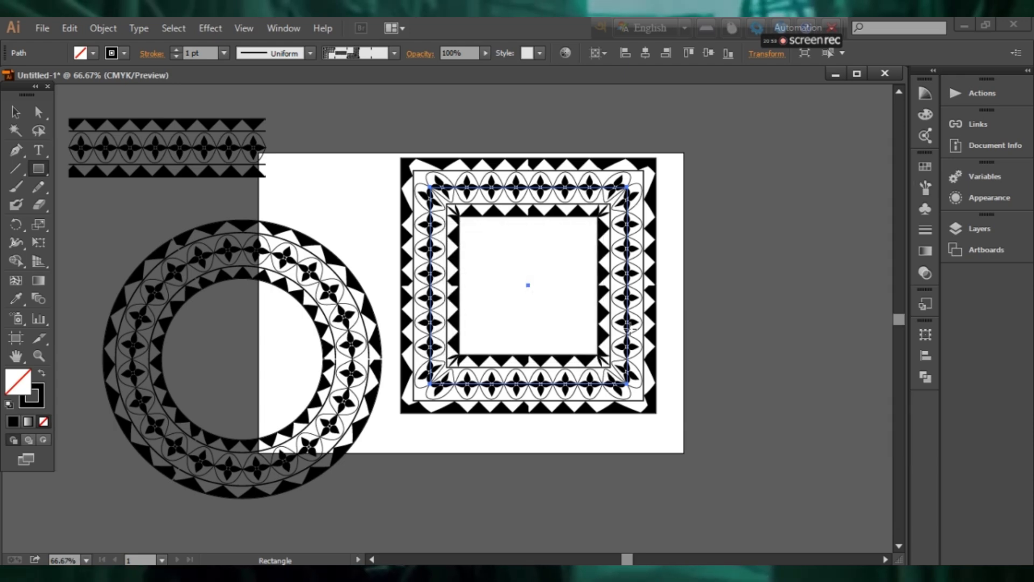
- Inspect the patterned square's corners and move it off the artboard, directly below the ring
key("ctrl+plus")
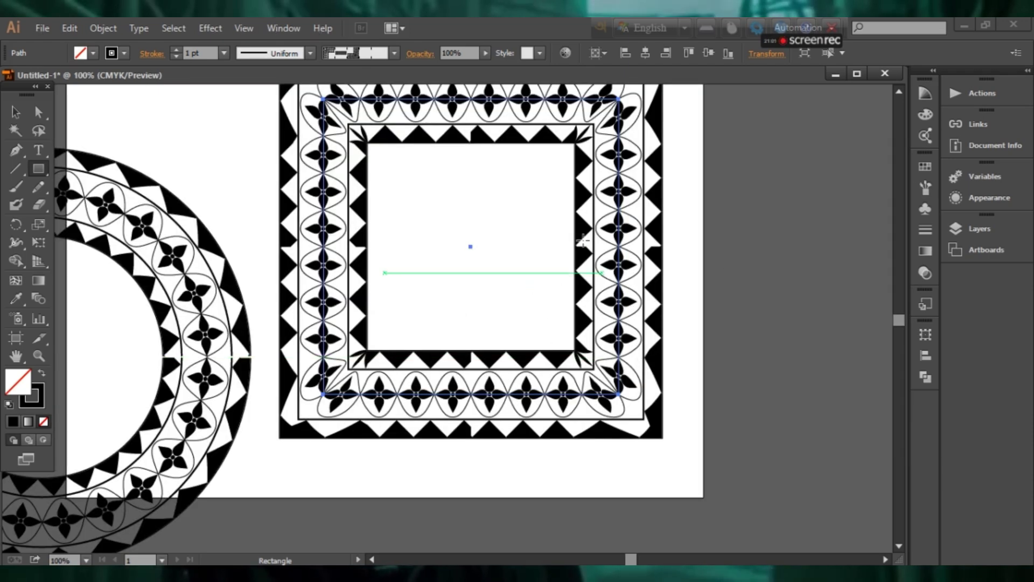
scroll(604, 307, "up", 3)
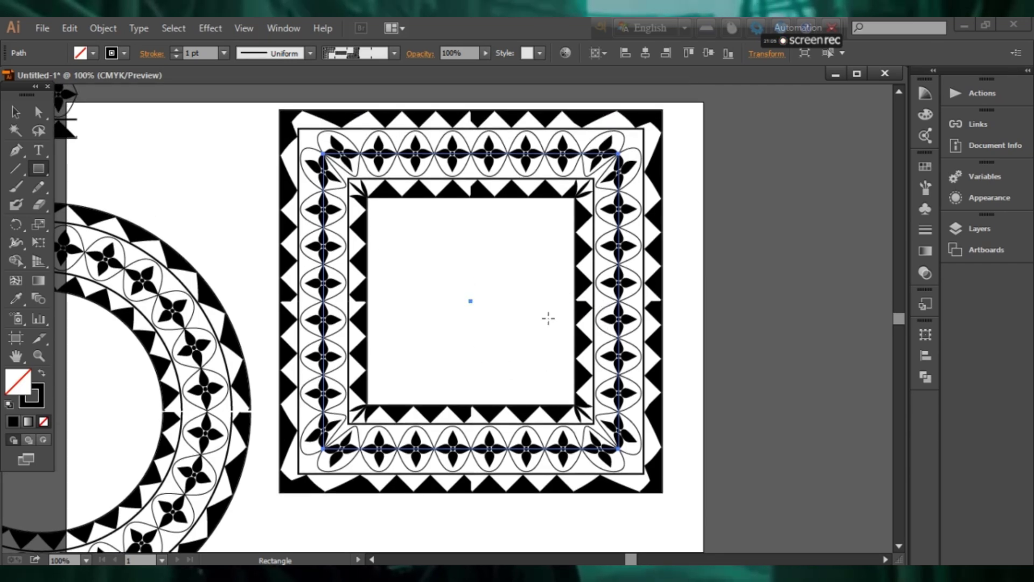
scroll(547, 323, "down", 1)
left_click(18, 114)
left_click(434, 156)
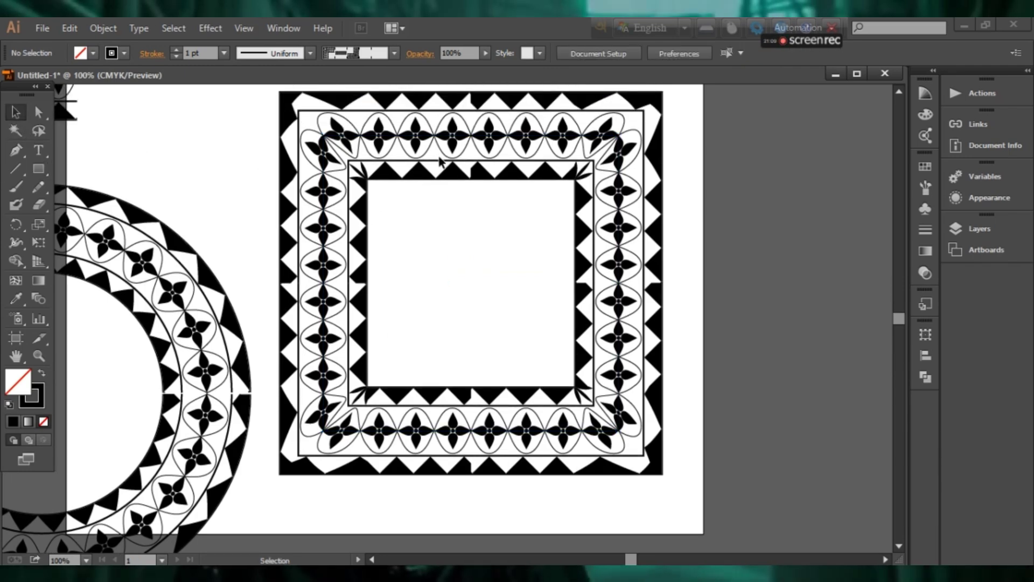
scroll(491, 187, "down", 2)
left_click_drag(499, 162, 263, 396)
left_click(563, 343)
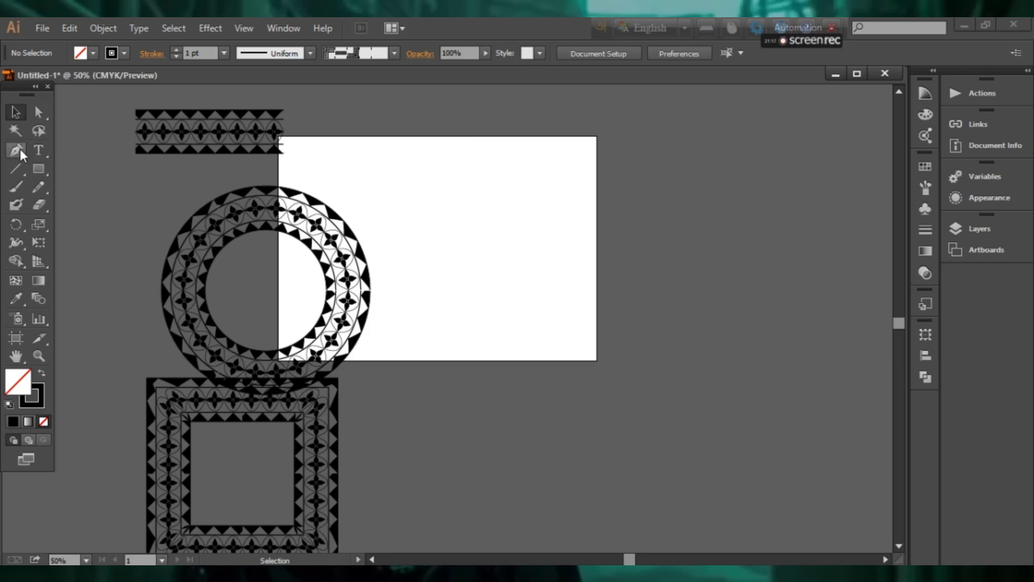
- Draw an open, U-shaped wavy path with smooth curves across the artboard using the Pen tool
left_click_drag(416, 166, 442, 198)
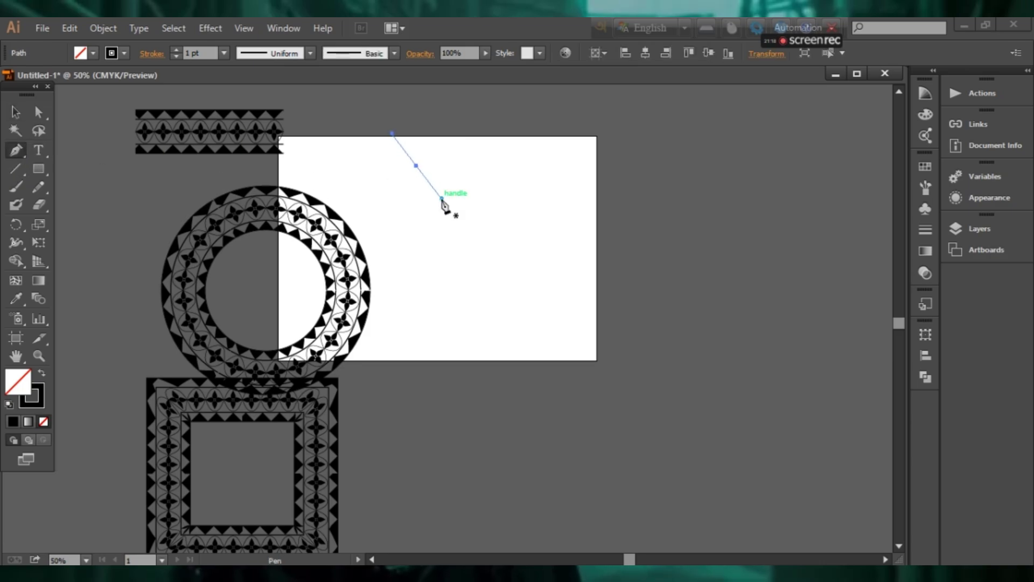
mouse_move(536, 232)
left_mouse_down()
mouse_move(559, 204)
mouse_move(560, 173)
left_mouse_up()
left_click_drag(606, 227, 606, 294)
left_click_drag(528, 315, 465, 295)
left_click_drag(412, 235, 393, 208)
left_click(370, 186)
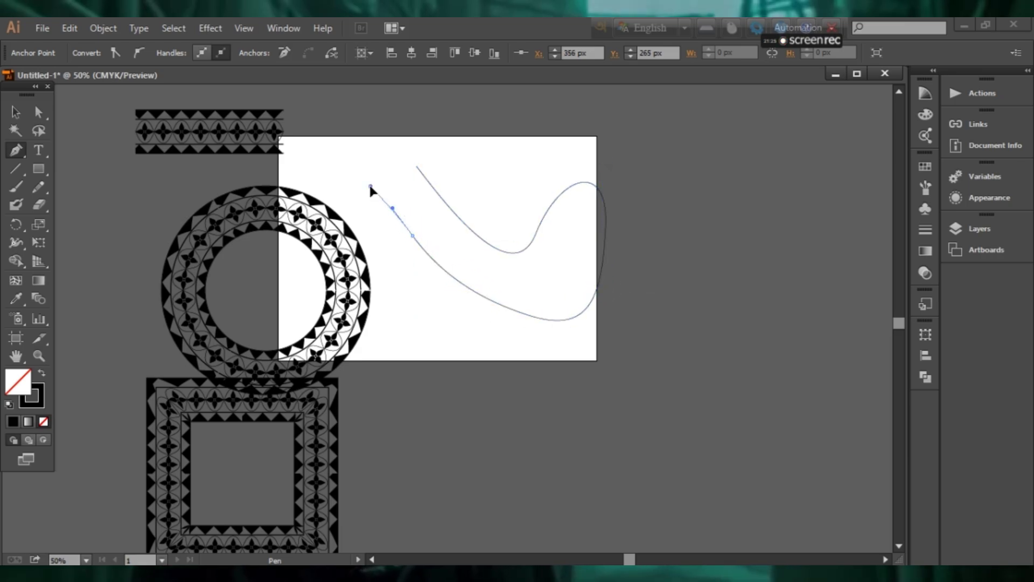
key("alt")
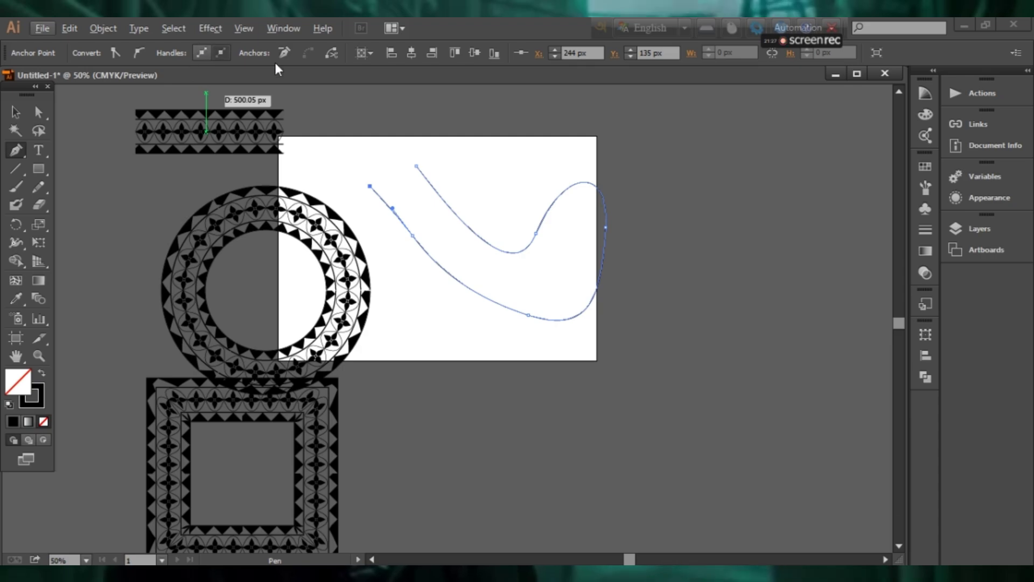
left_click(15, 112)
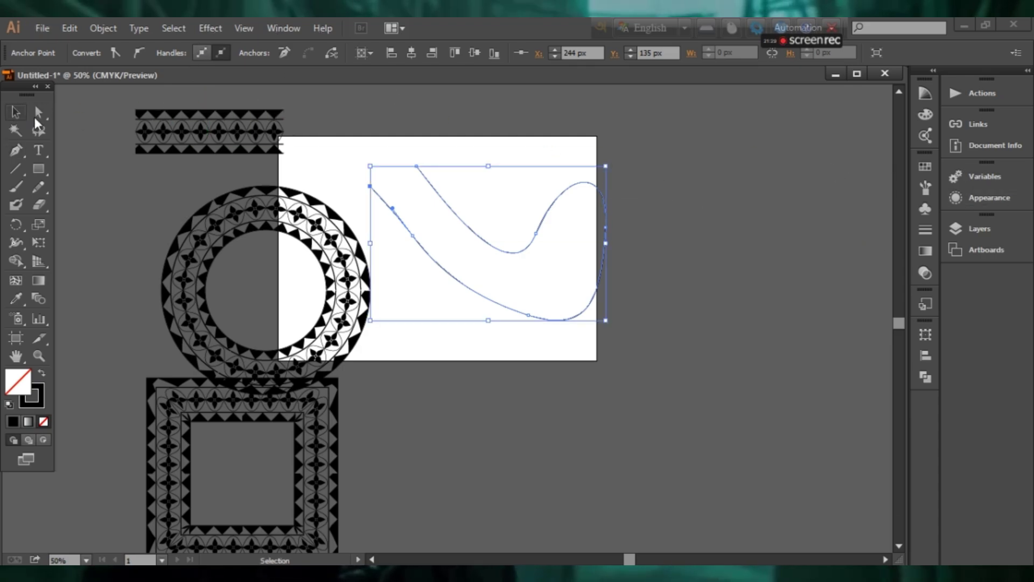
- Apply the flower-and-triangle pattern brush to the open wavy path
left_click(668, 243)
left_click(543, 225)
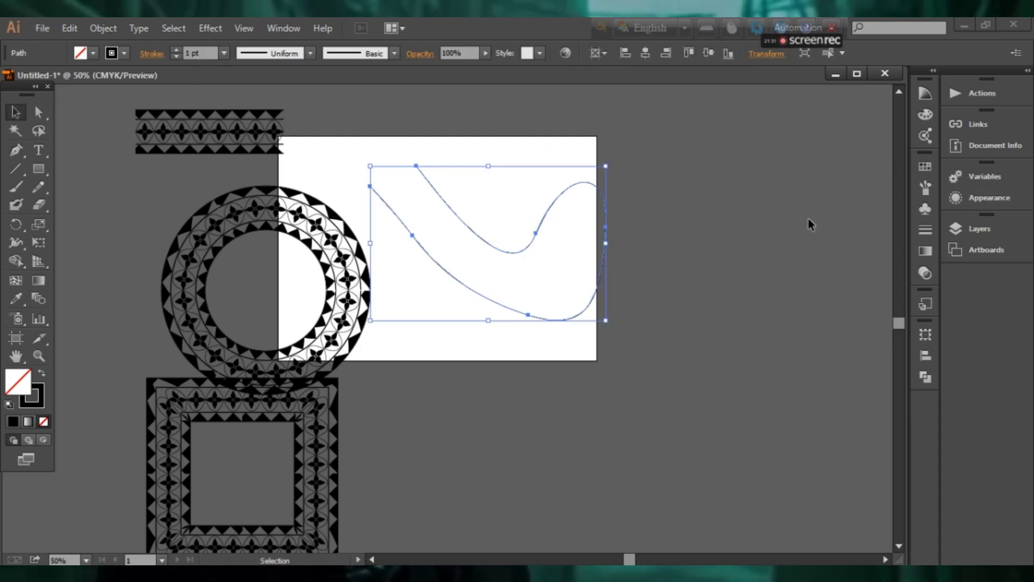
left_click(926, 187)
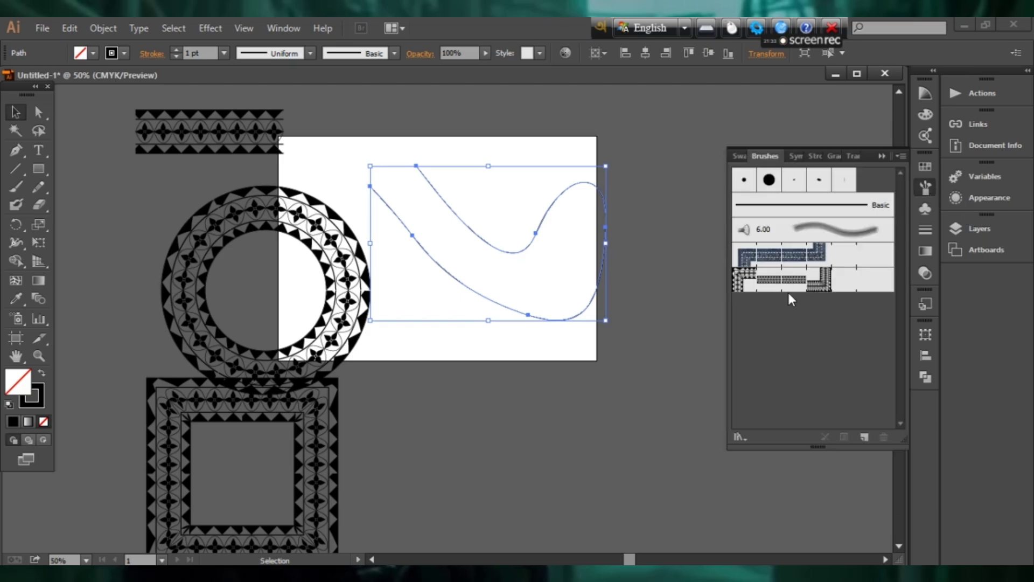
left_click(795, 283)
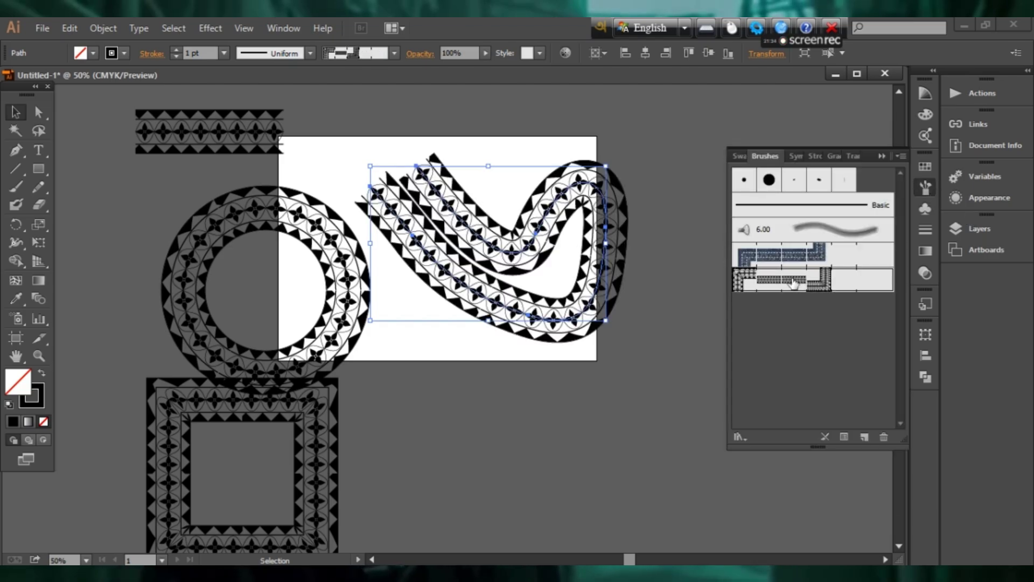
left_click(679, 287)
- Check the pattern along the curved path's bends, move the path over the artboard's right edge and delete it
scroll(541, 267, "up", 2)
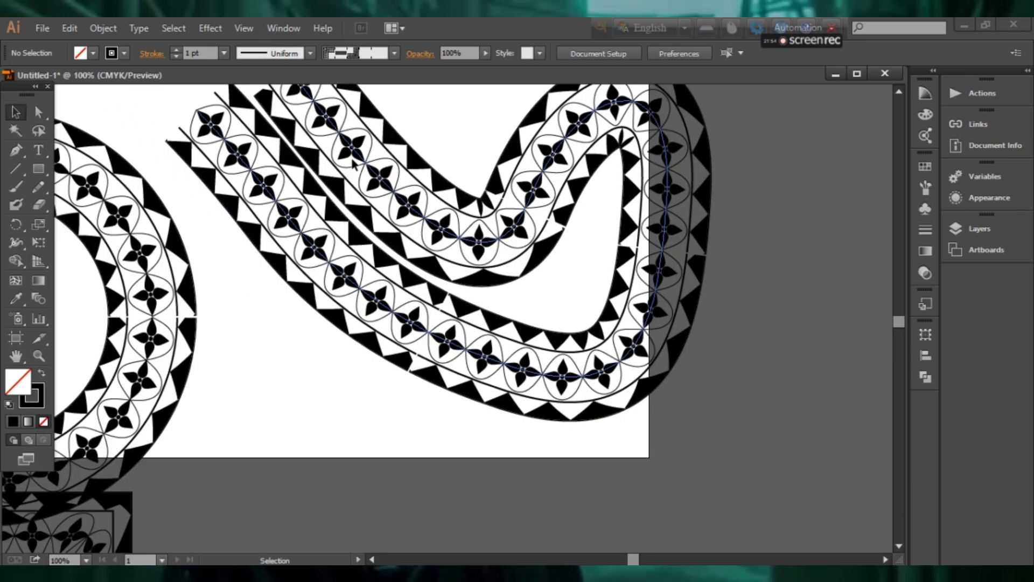
scroll(541, 274, "down", 3)
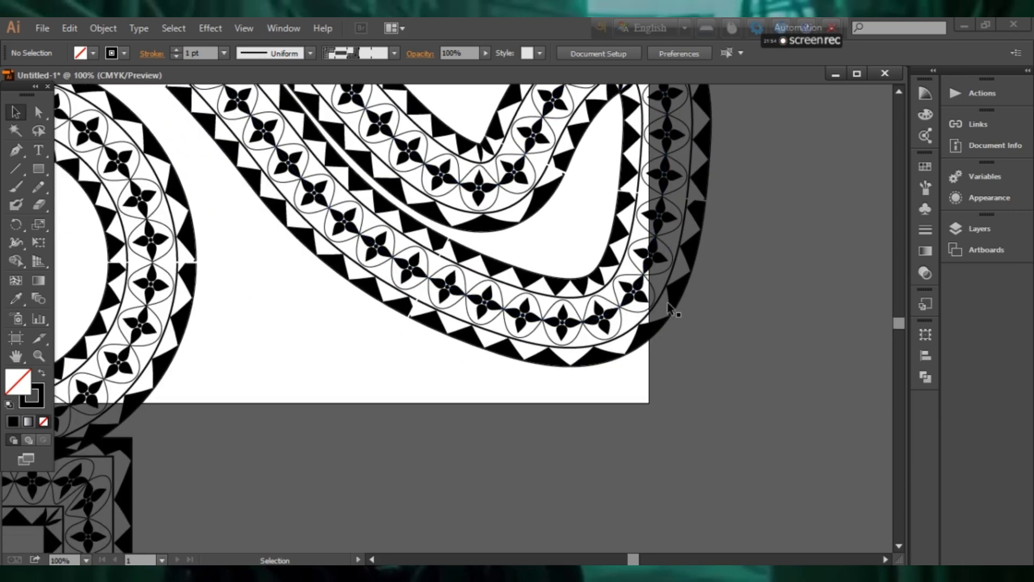
scroll(575, 293, "down", 2)
left_click(575, 293)
key("plus")
left_click(15, 111)
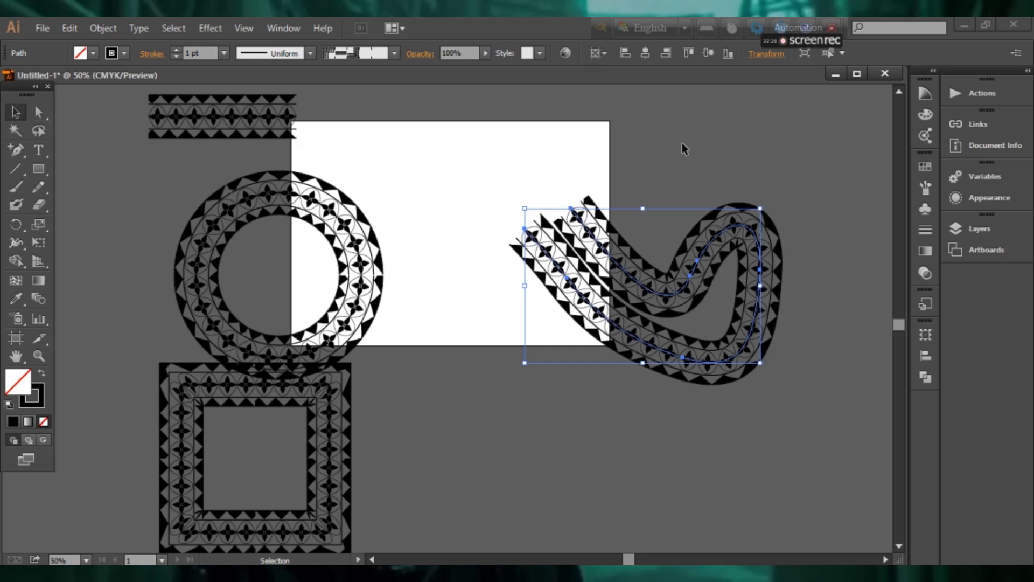
key("Delete")
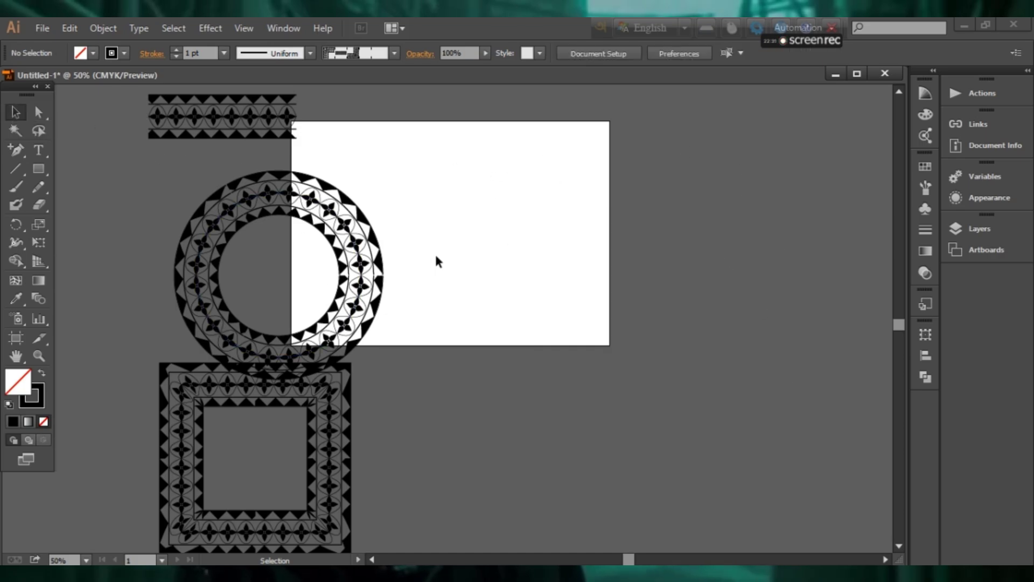
- Move the patterned ring to the middle of the artboard
scroll(509, 231, "up", 2)
scroll(396, 319, "down", 1)
left_click_drag(253, 271, 478, 236)
left_click_drag(258, 279, 476, 223)
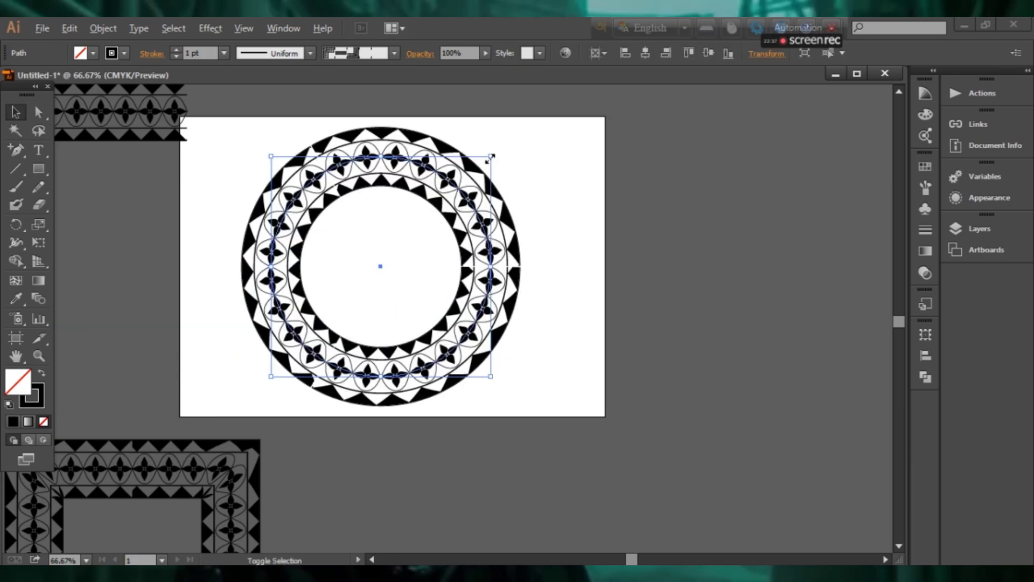
- Set the ring's stroke weight to 0.5 pt and scale the ring down proportionally about its centre
left_click(224, 53)
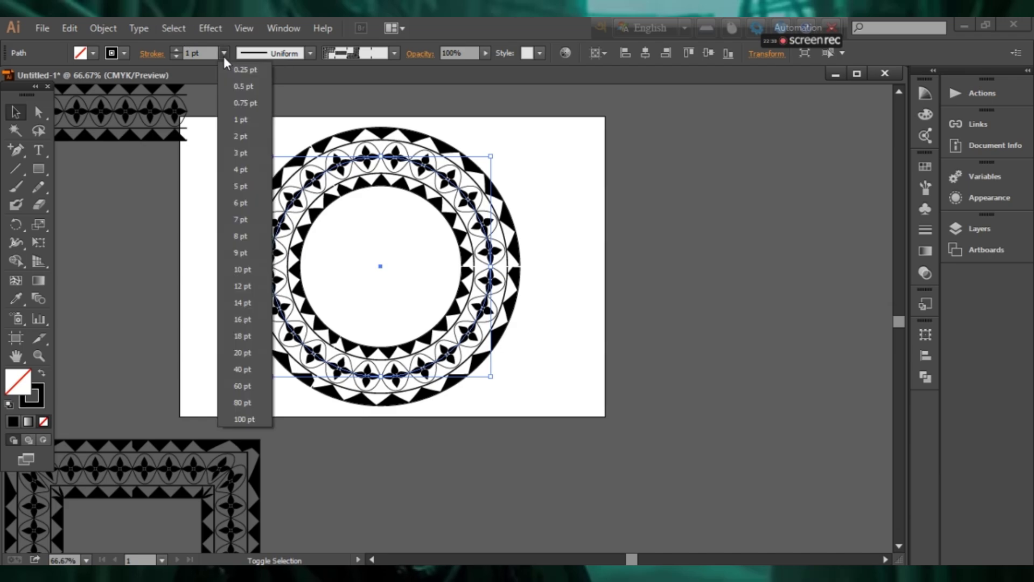
left_click(259, 87)
scroll(535, 213, "up", 1)
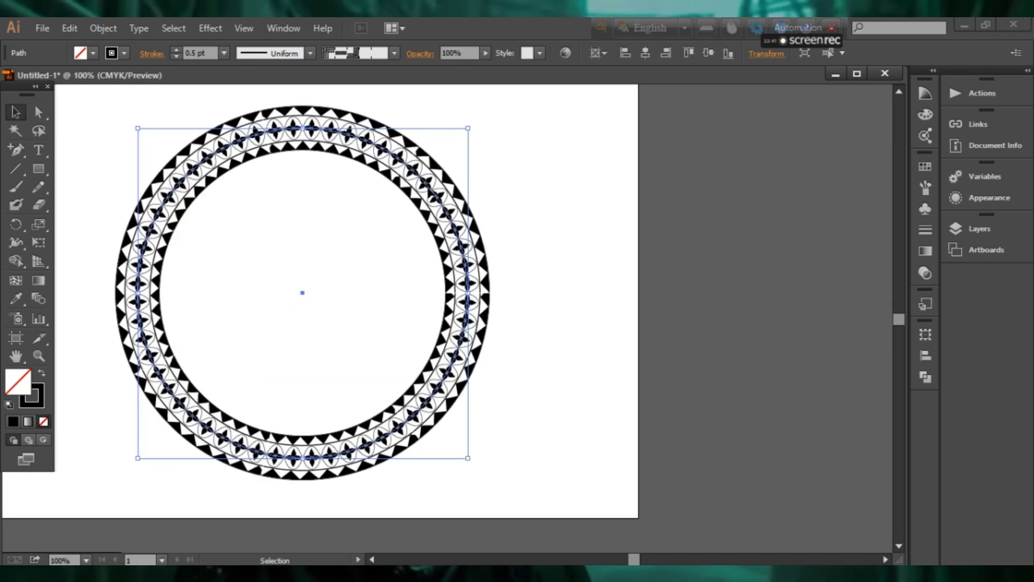
left_click_drag(469, 128, 399, 185)
left_click(435, 233)
- Set the patterned square's stroke weight to 0.5 pt and fit it, scaled down, on the artboard to the right of the ring
scroll(451, 313, "down", 4)
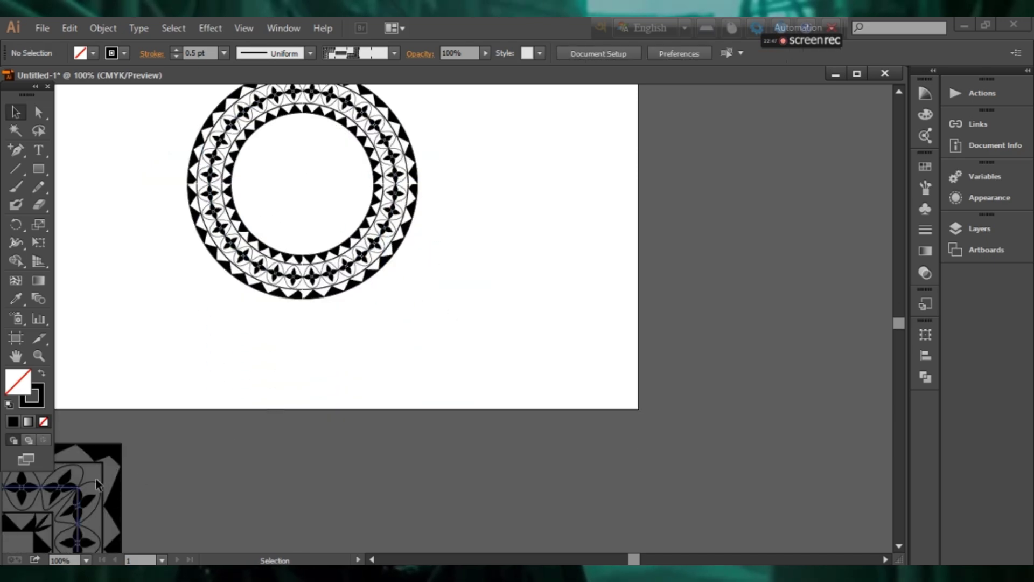
left_click_drag(81, 483, 675, 212)
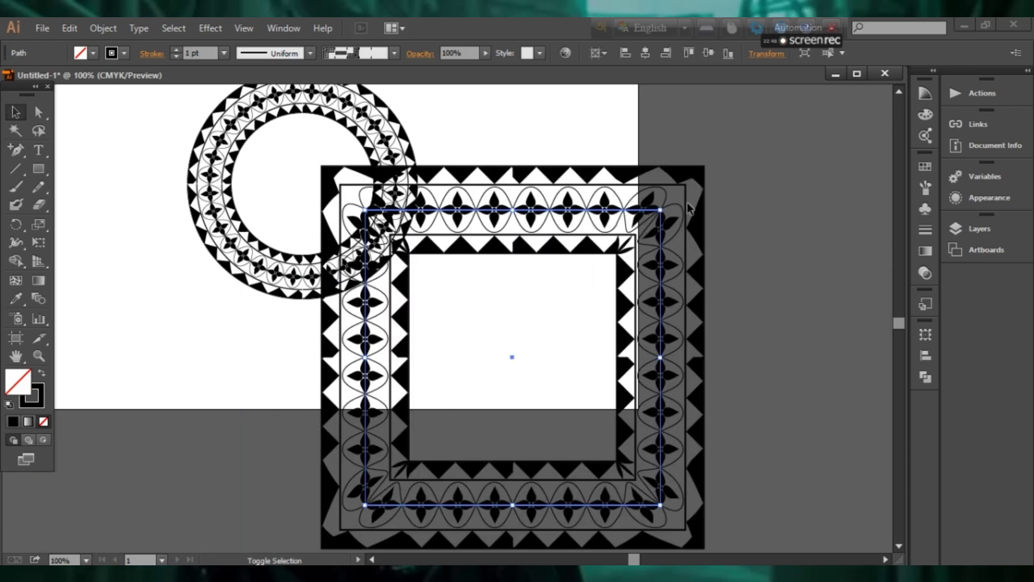
left_click(224, 52)
left_click(243, 86)
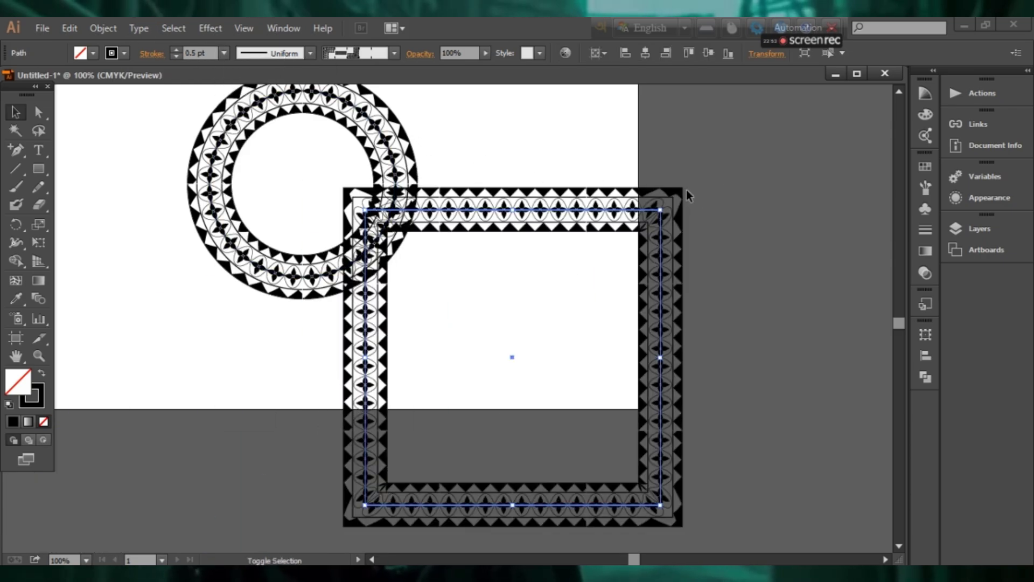
left_click_drag(666, 211, 608, 143)
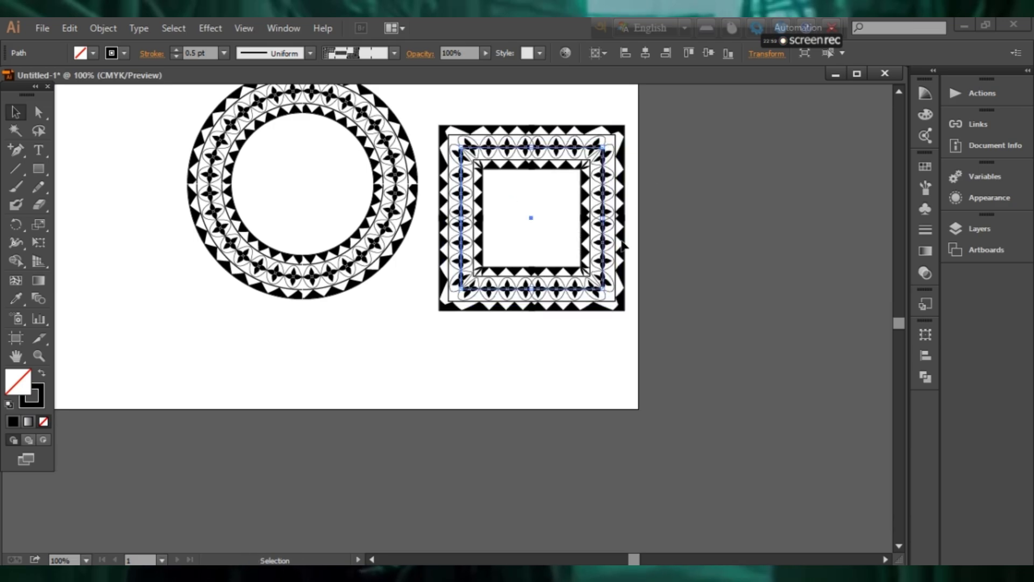
- Group all the pieces of the straight flower-and-triangle border strip beside the artboard
scroll(701, 269, "up", 8)
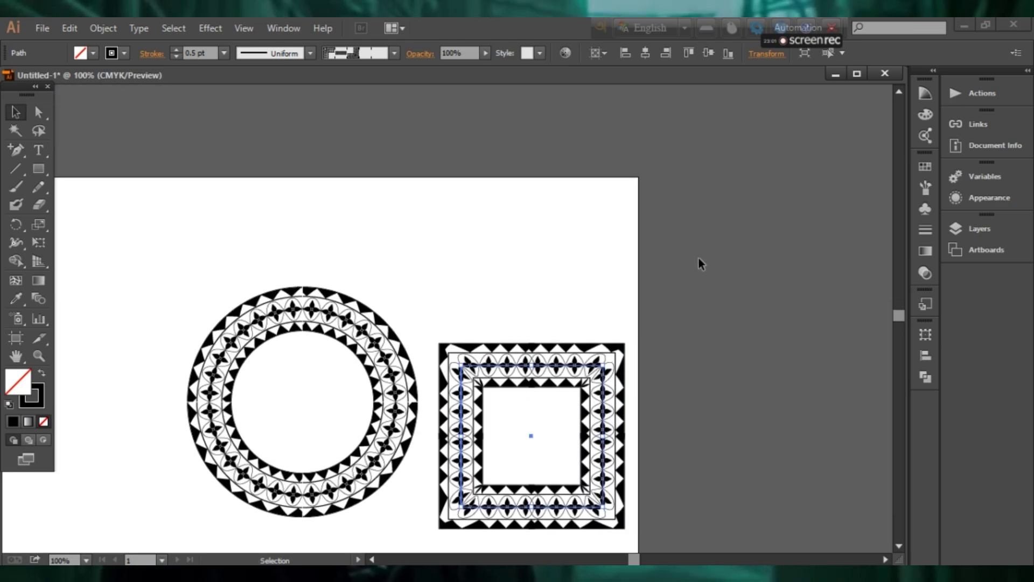
left_click(254, 184)
scroll(326, 240, "left", 10)
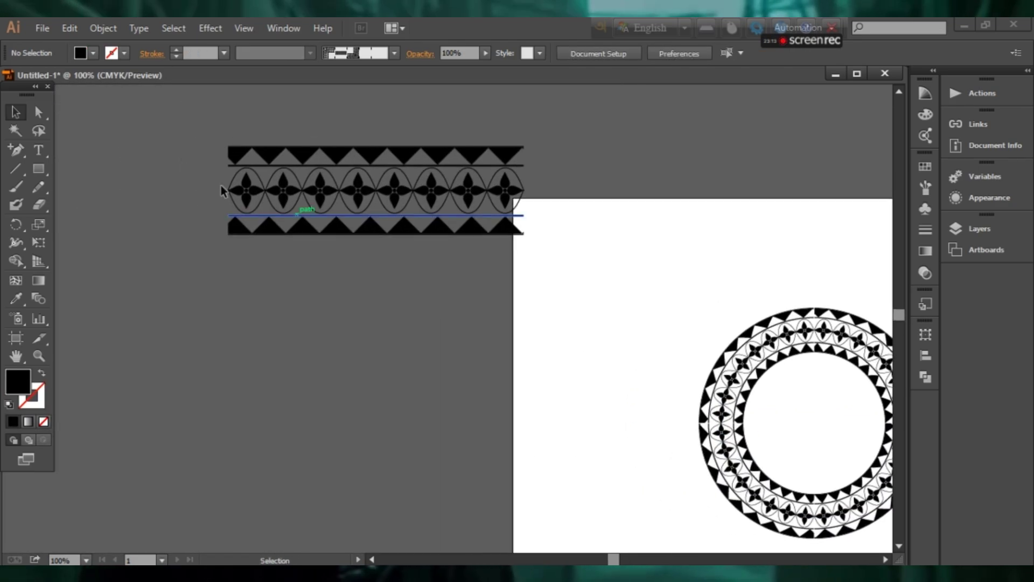
left_click_drag(155, 122, 584, 267)
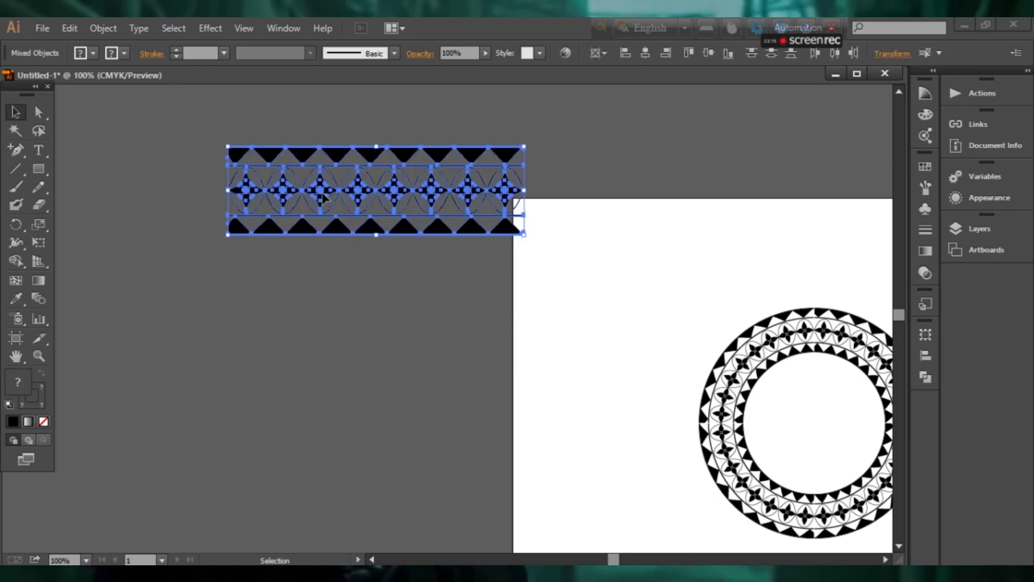
right_click(338, 157)
left_click(397, 224)
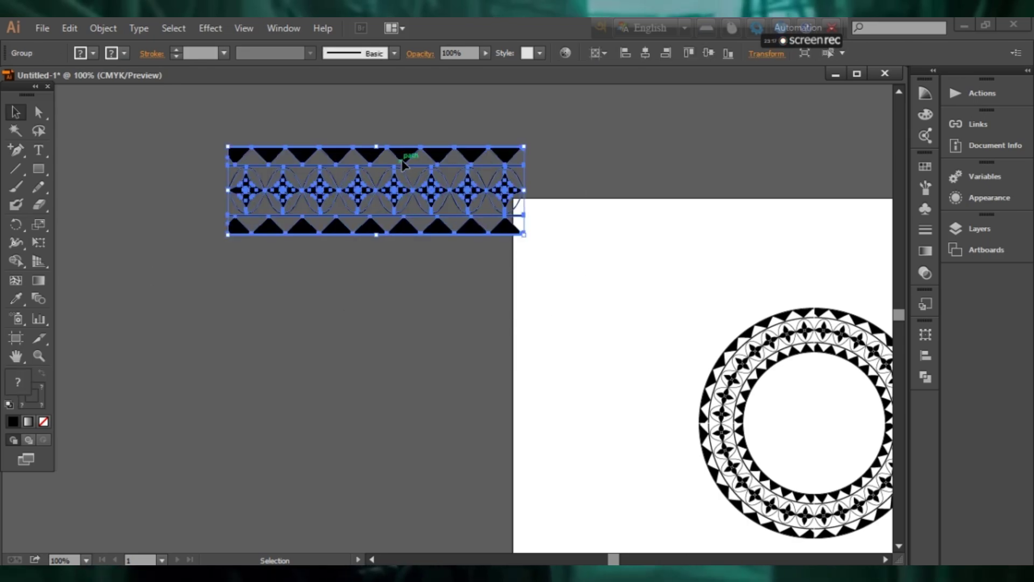
- Rotate the grouped border strip to vertical and place it on the artboard to the left of the ring
left_click_drag(442, 156, 640, 291)
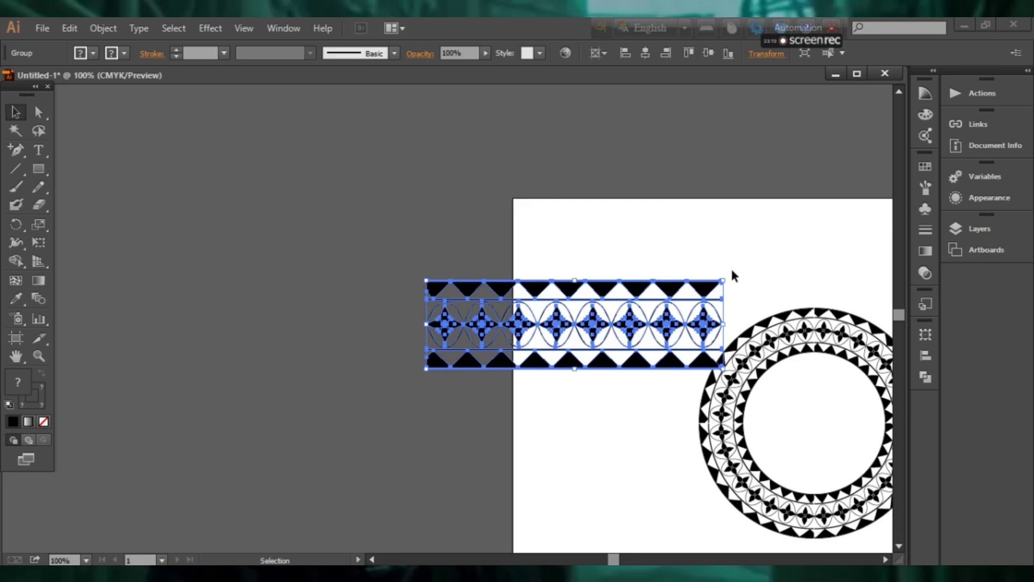
left_click_drag(731, 274, 531, 204)
left_click_drag(571, 261, 593, 351)
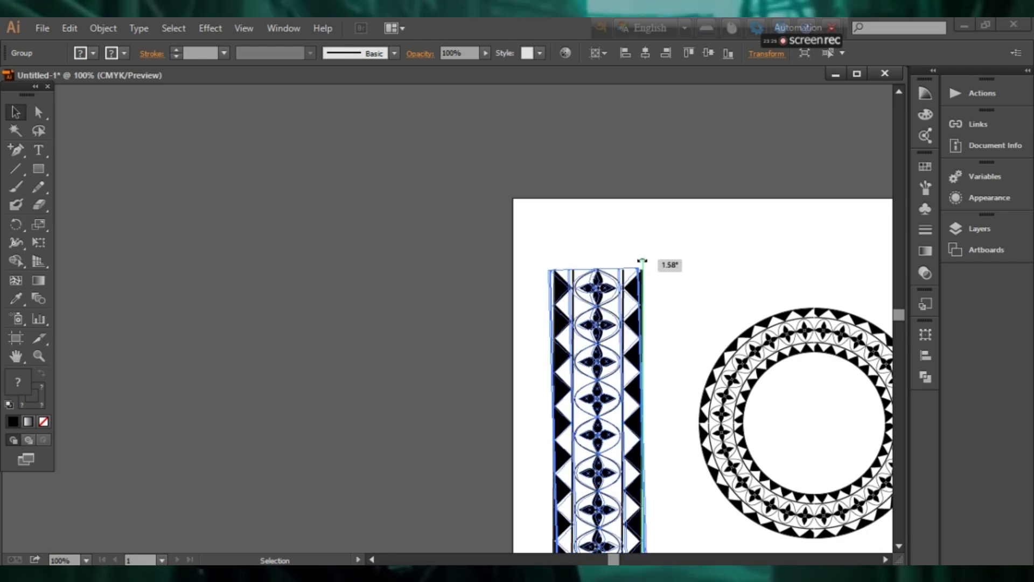
left_click(672, 307)
left_click_drag(677, 312, 281, 224)
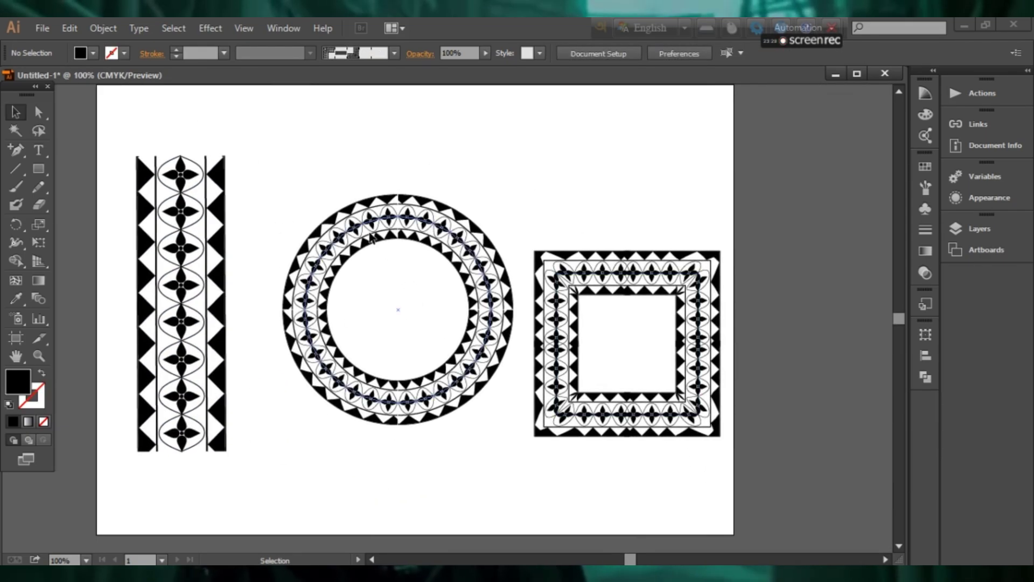